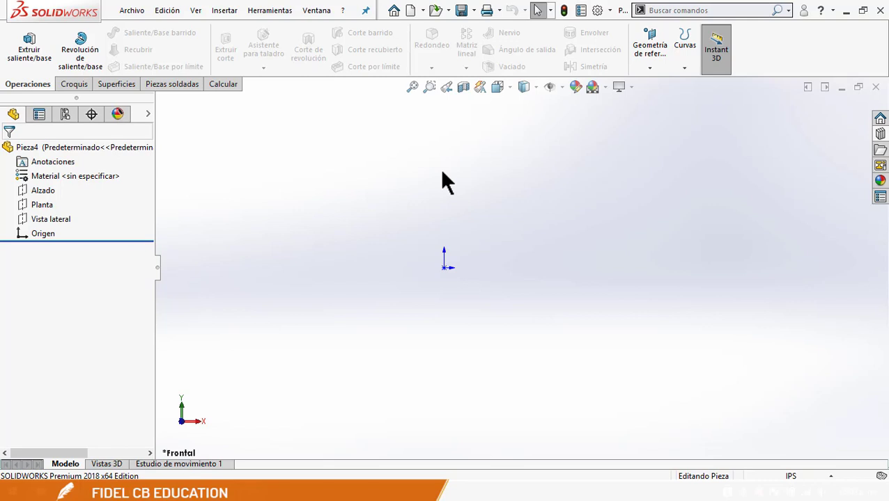
Turn the Ver (barra transparente) view toolbar off and back on
{"action": "right_click", "coordinate": [598, 89]}
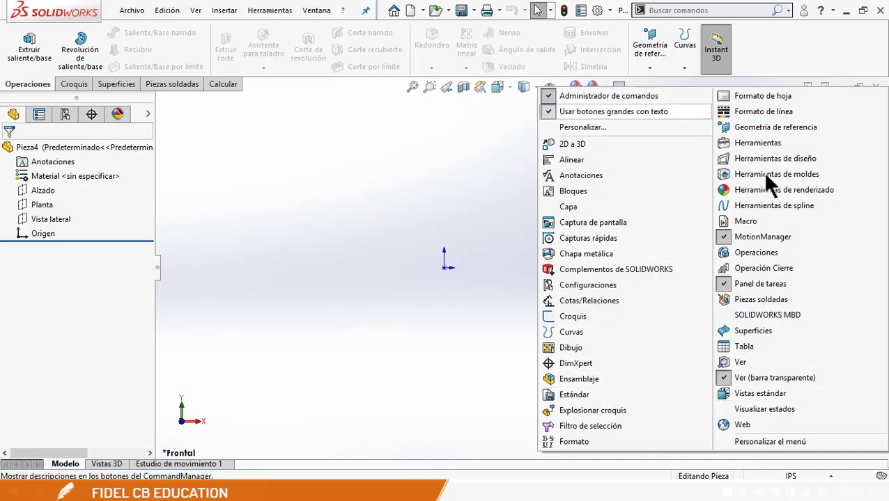
{"action": "left_click", "coordinate": [726, 379]}
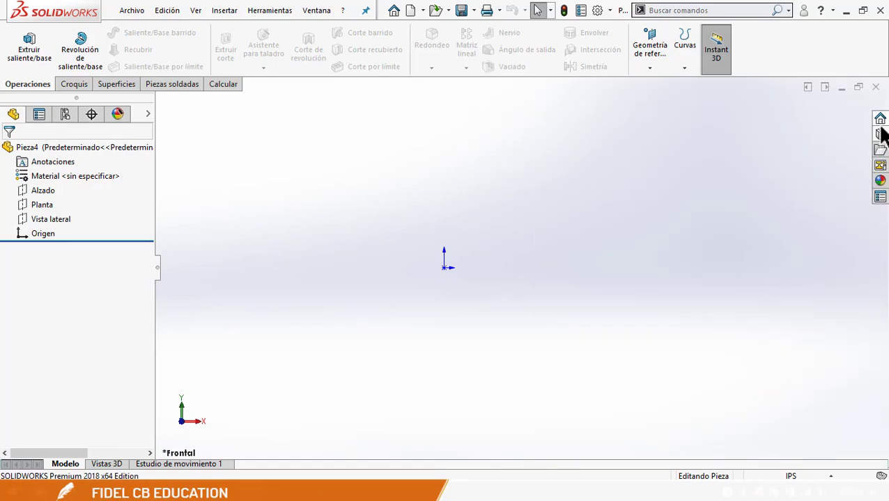
{"action": "right_click", "coordinate": [757, 55]}
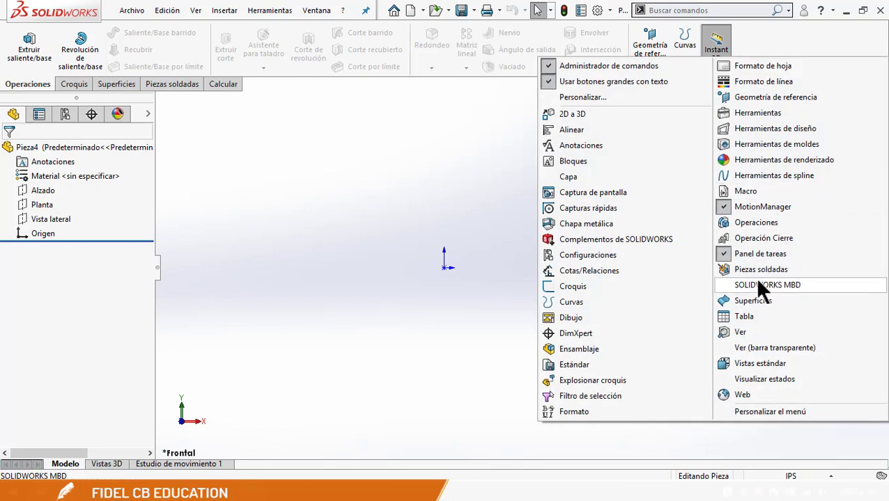
{"action": "left_click", "coordinate": [764, 350]}
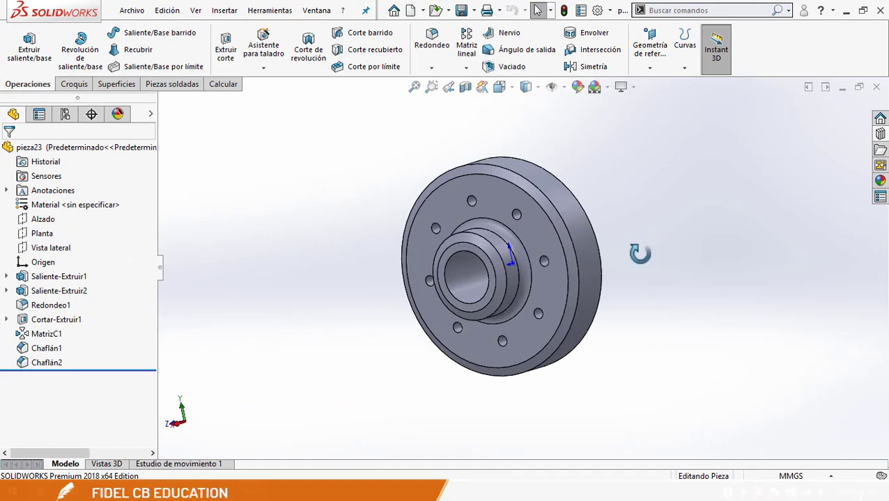
Orbit and zoom out from the flanged part pieza23, and fit the whole part to the view
{"action": "middle_click_drag", "start_coordinate": [640, 253], "coordinate": [641, 265]}
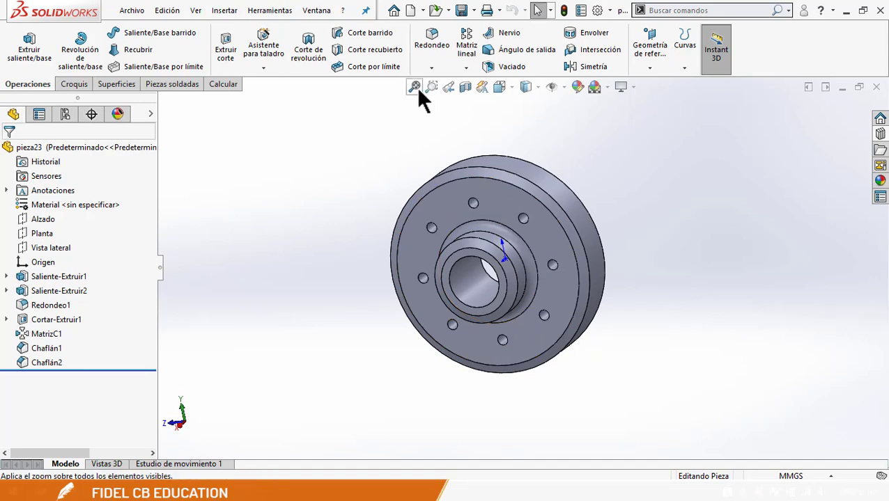
{"action": "scroll", "coordinate": [362, 246], "scroll_direction": "up", "scroll_amount": 6}
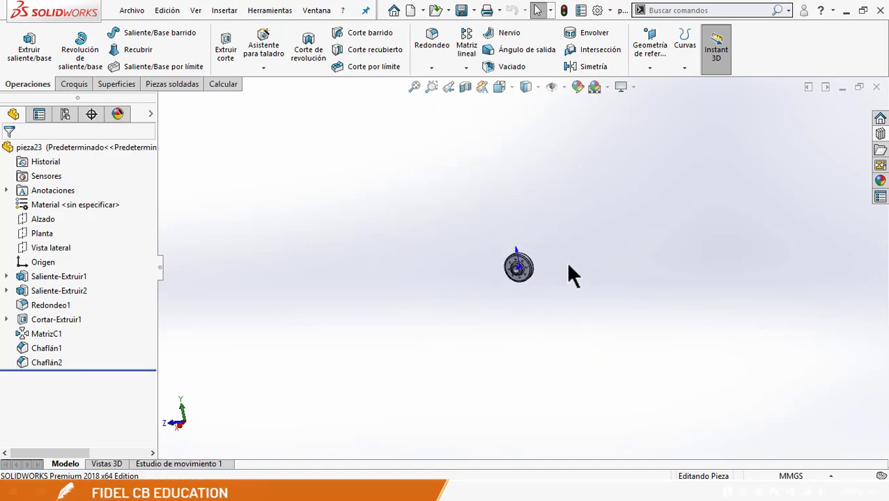
{"action": "left_click", "coordinate": [415, 87]}
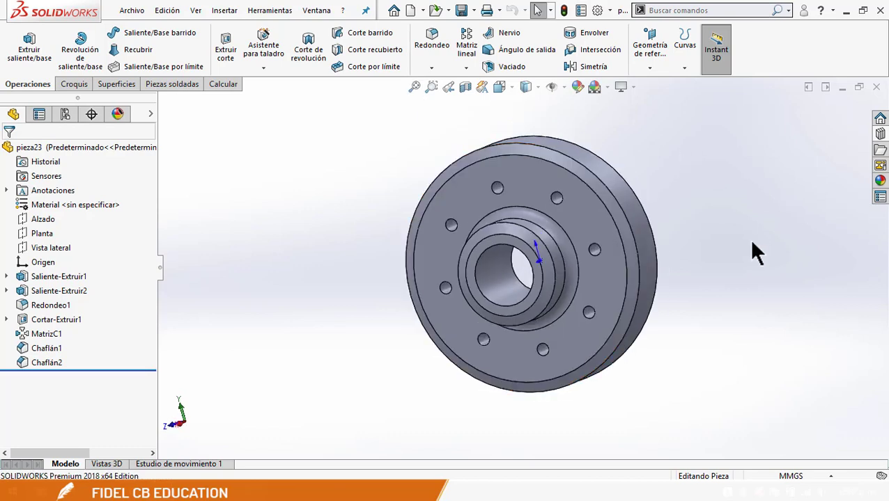
Zoom out from the part in steps, zoom in and out around it, and fit it to the view again
{"action": "key", "text": "z"}
{"action": "key", "text": "z"}
{"action": "key", "text": "z"}
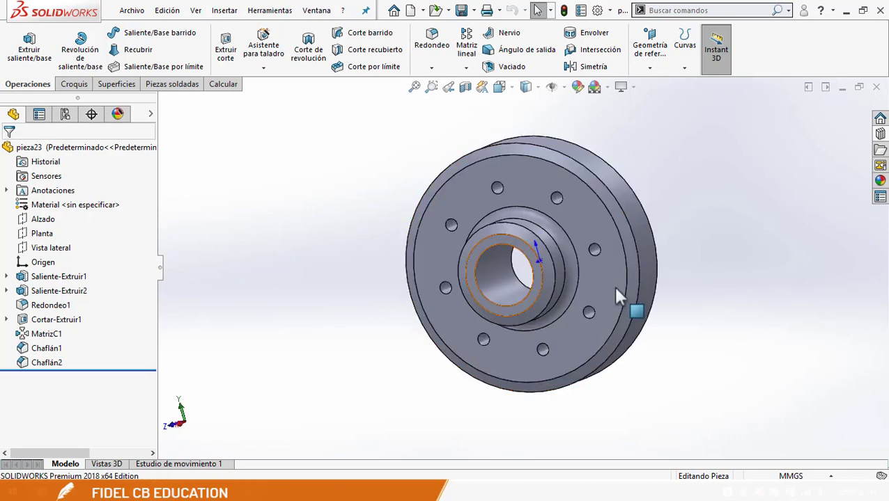
{"action": "key", "text": "z"}
{"action": "key", "text": "z"}
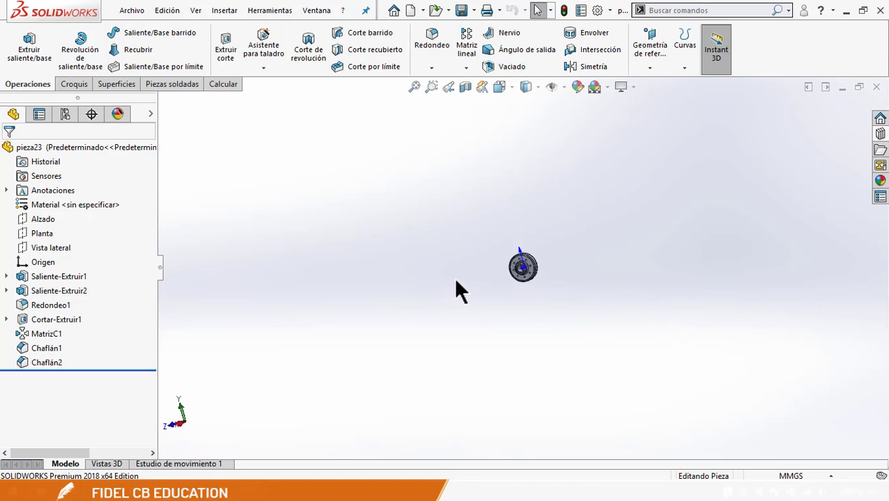
{"action": "scroll", "coordinate": [496, 265], "scroll_direction": "down", "scroll_amount": 5}
{"action": "scroll", "coordinate": [390, 261], "scroll_direction": "up", "scroll_amount": 8}
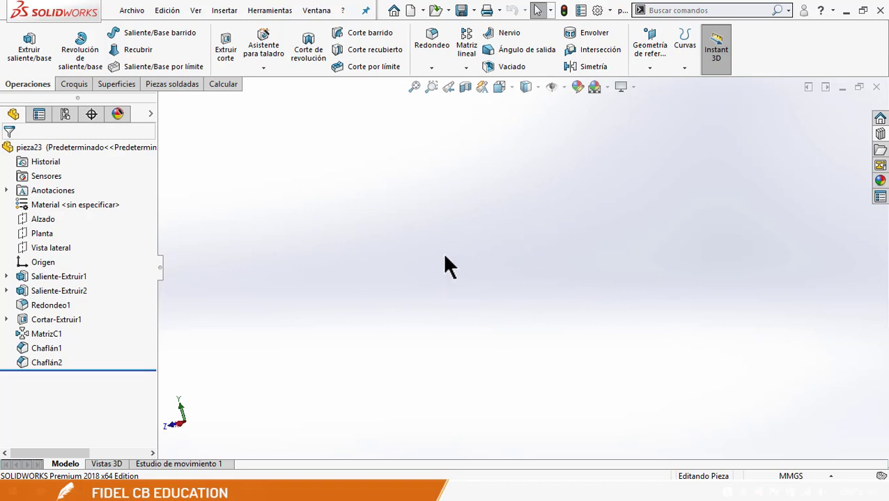
{"action": "left_click", "coordinate": [413, 89]}
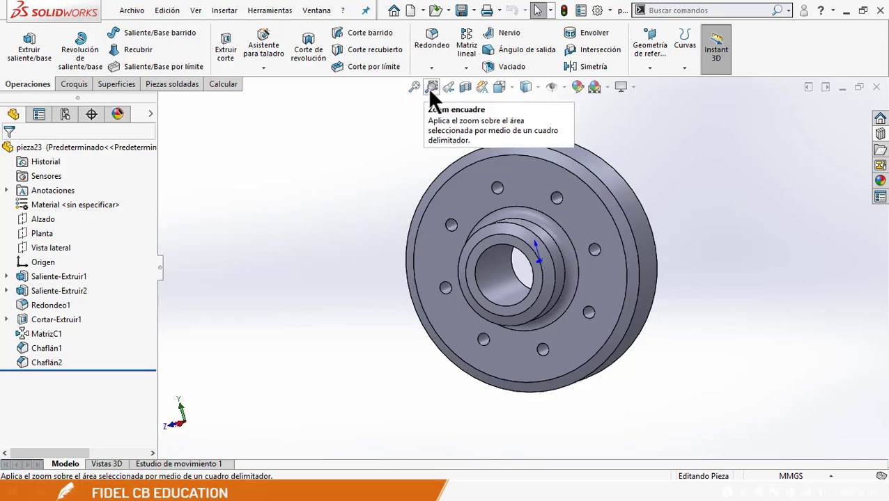
Zoom to a small framed area on the upper edge of the part's central hub
{"action": "key", "text": "z"}
{"action": "mouse_move", "coordinate": [629, 257]}
{"action": "middle_mouse_down"}
{"action": "mouse_move", "coordinate": [631, 242]}
{"action": "mouse_move", "coordinate": [637, 259]}
{"action": "middle_mouse_up"}
{"action": "scroll", "coordinate": [513, 187], "scroll_direction": "down", "scroll_amount": 2}
{"action": "scroll", "coordinate": [523, 191], "scroll_direction": "up", "scroll_amount": 3}
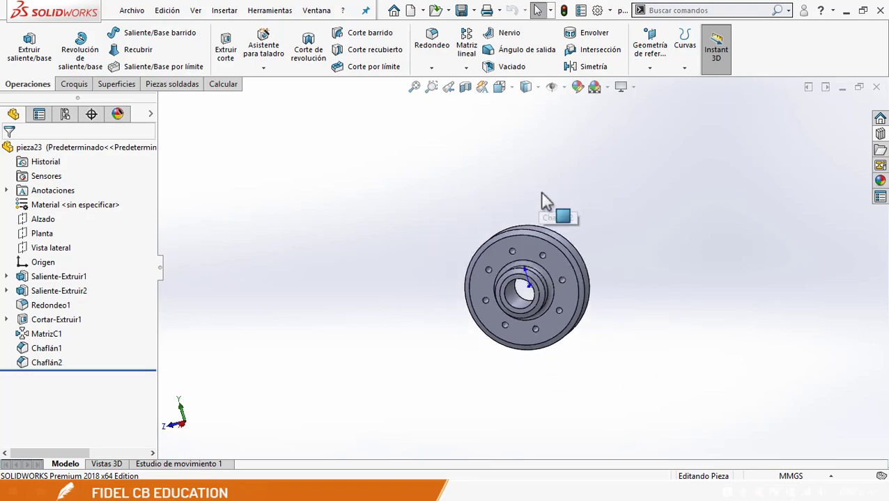
{"action": "scroll", "coordinate": [565, 278], "scroll_direction": "down", "scroll_amount": 3}
{"action": "scroll", "coordinate": [666, 283], "scroll_direction": "up", "scroll_amount": 2}
{"action": "middle_click_drag", "start_coordinate": [666, 284], "coordinate": [648, 304]}
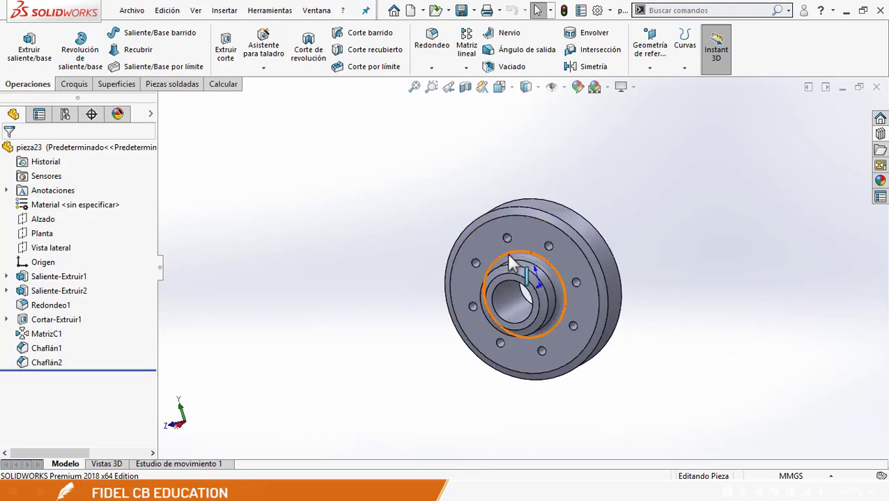
{"action": "left_click", "coordinate": [431, 87]}
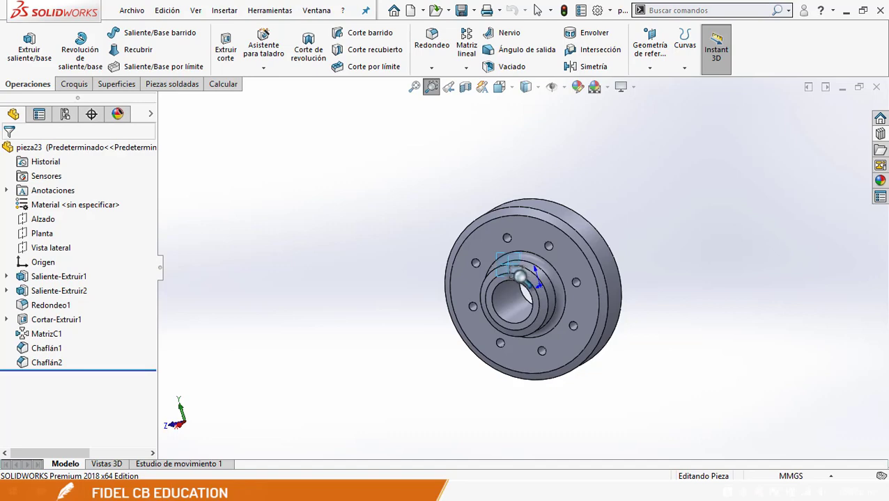
{"action": "left_click_drag", "start_coordinate": [517, 274], "coordinate": [515, 272]}
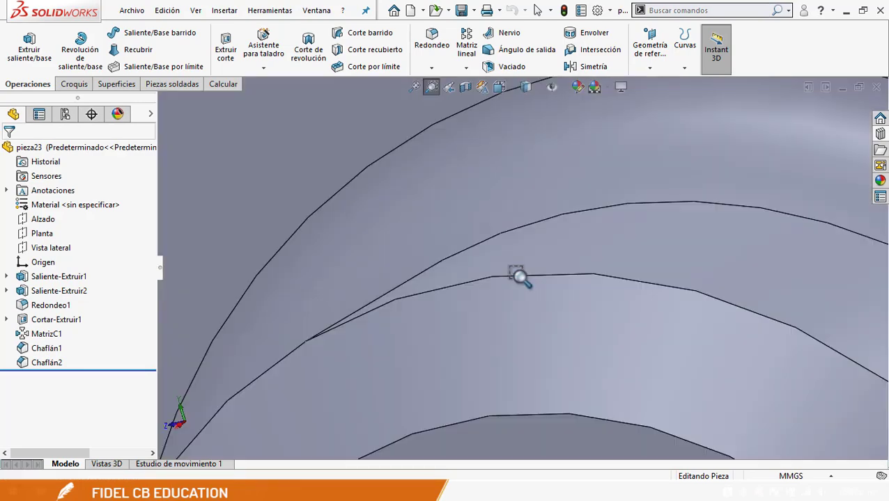
Zoom to a framed area around one flange hole, fit the whole part again, and leave the area zoom
{"action": "scroll", "coordinate": [517, 276], "scroll_direction": "up", "scroll_amount": 5}
{"action": "scroll", "coordinate": [517, 275], "scroll_direction": "down", "scroll_amount": 3}
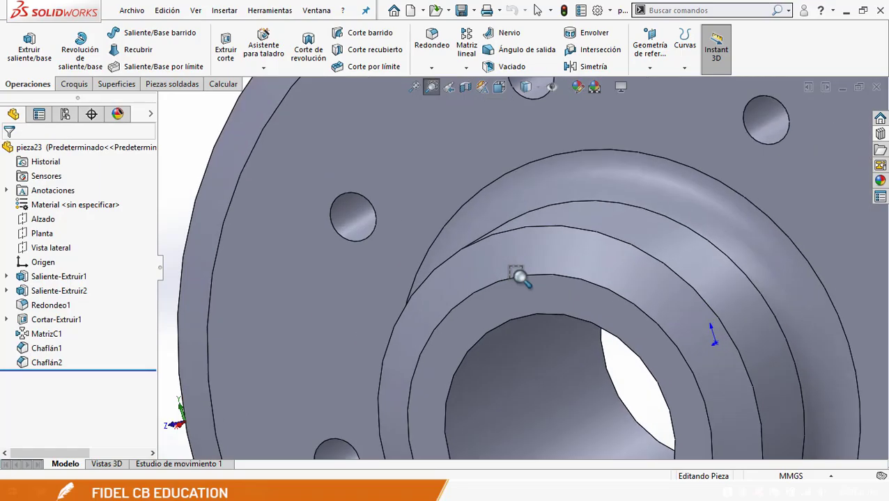
{"action": "scroll", "coordinate": [517, 276], "scroll_direction": "up", "scroll_amount": 8}
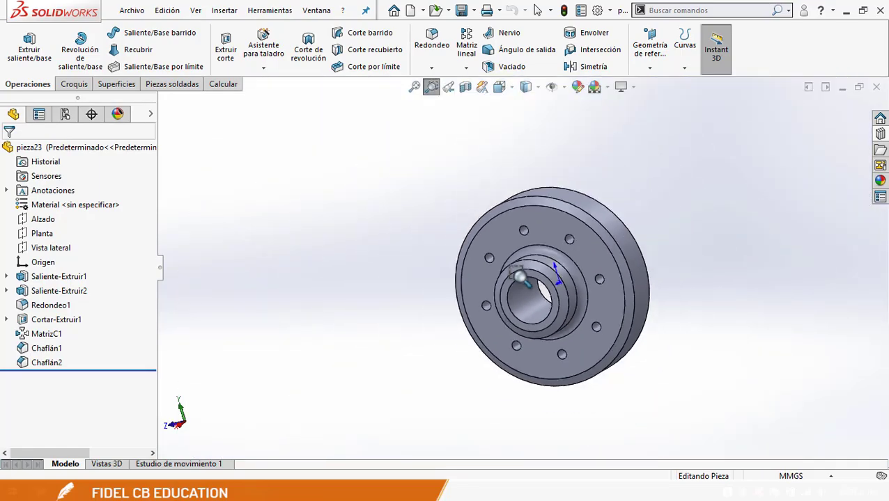
{"action": "scroll", "coordinate": [546, 282], "scroll_direction": "up", "scroll_amount": 2}
{"action": "scroll", "coordinate": [553, 269], "scroll_direction": "down", "scroll_amount": 3}
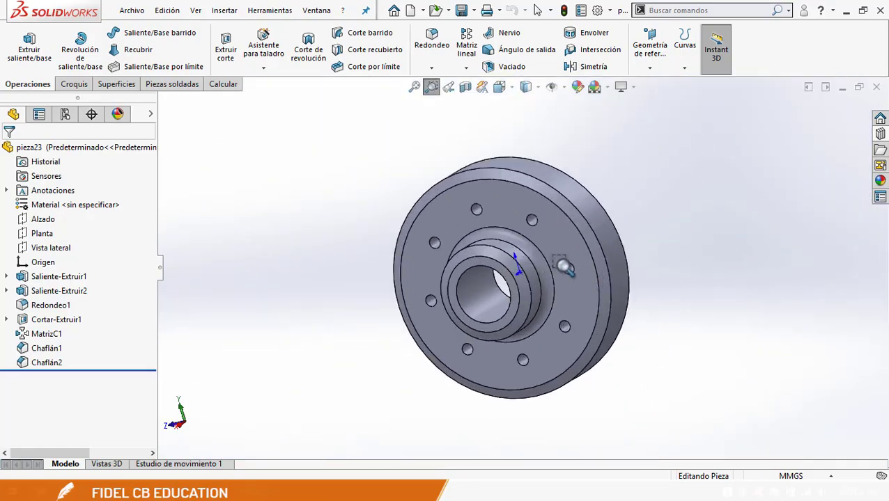
{"action": "left_click_drag", "start_coordinate": [557, 259], "coordinate": [579, 282]}
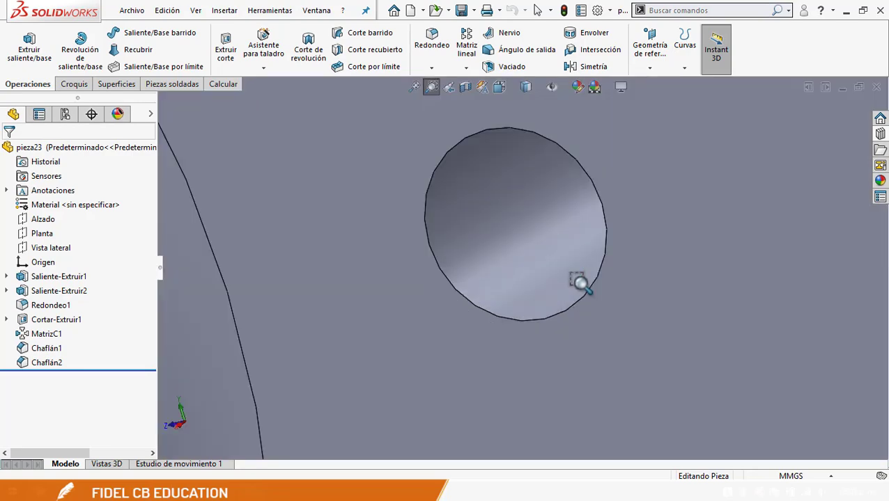
{"action": "key", "text": "f"}
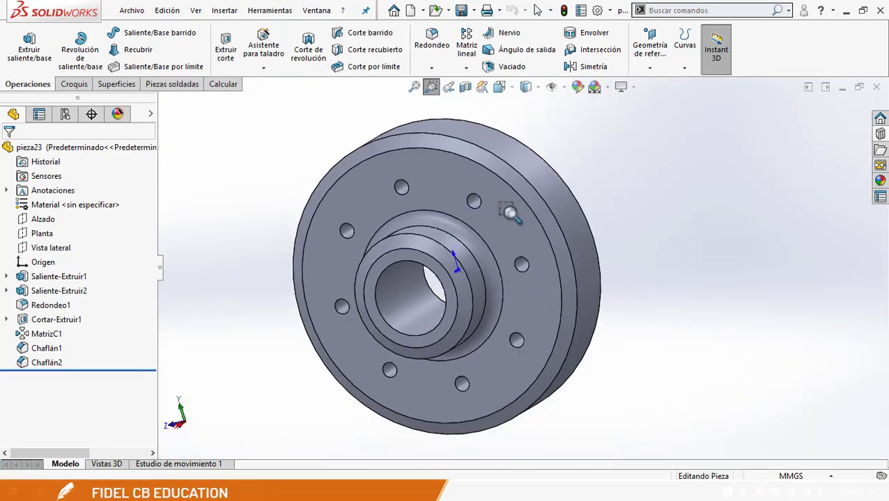
{"action": "left_click", "coordinate": [433, 94]}
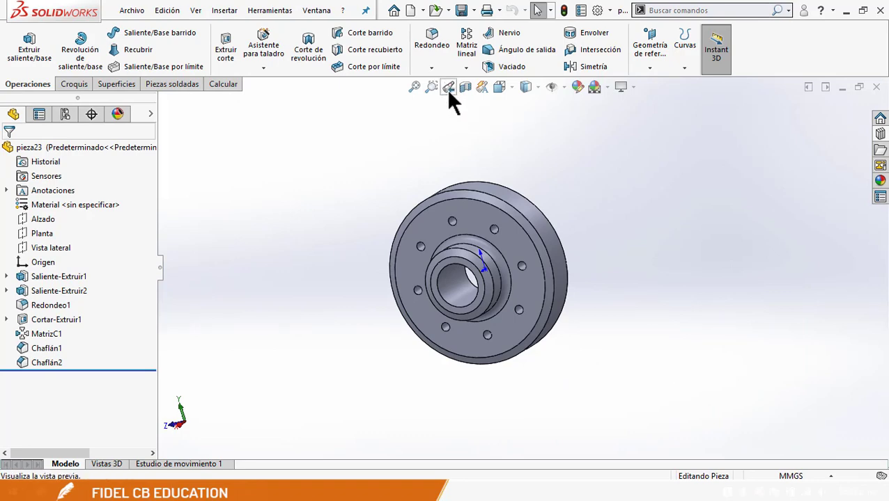
Step back through the previous views of the part after changing the zoom
{"action": "left_click", "coordinate": [447, 88]}
{"action": "scroll", "coordinate": [498, 219], "scroll_direction": "up", "scroll_amount": 6}
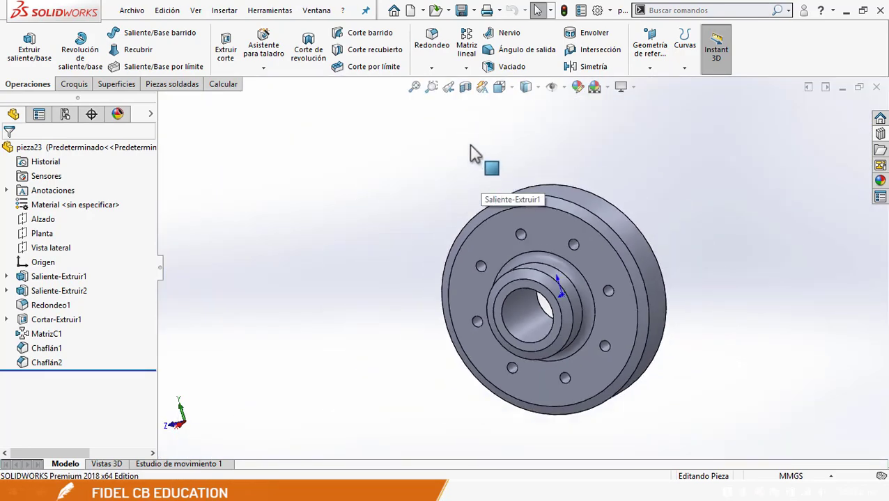
{"action": "left_click", "coordinate": [450, 88]}
{"action": "left_click", "coordinate": [449, 88]}
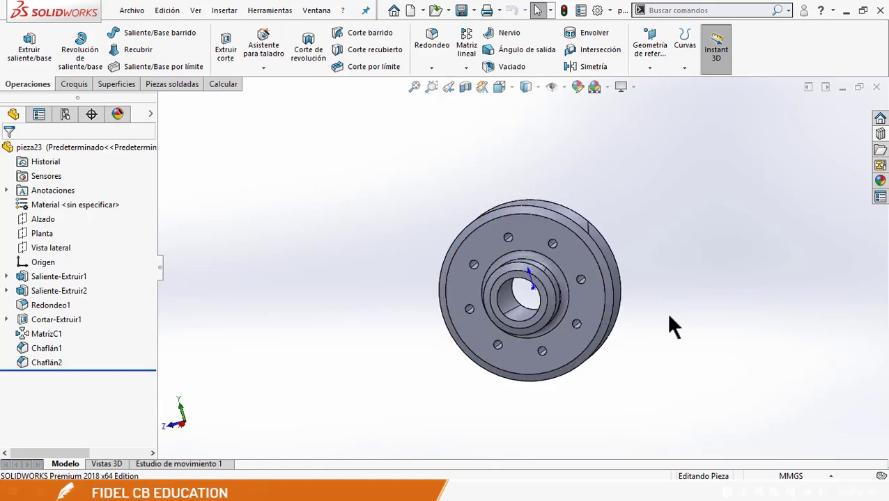
{"action": "middle_click_drag", "start_coordinate": [665, 312], "coordinate": [656, 330]}
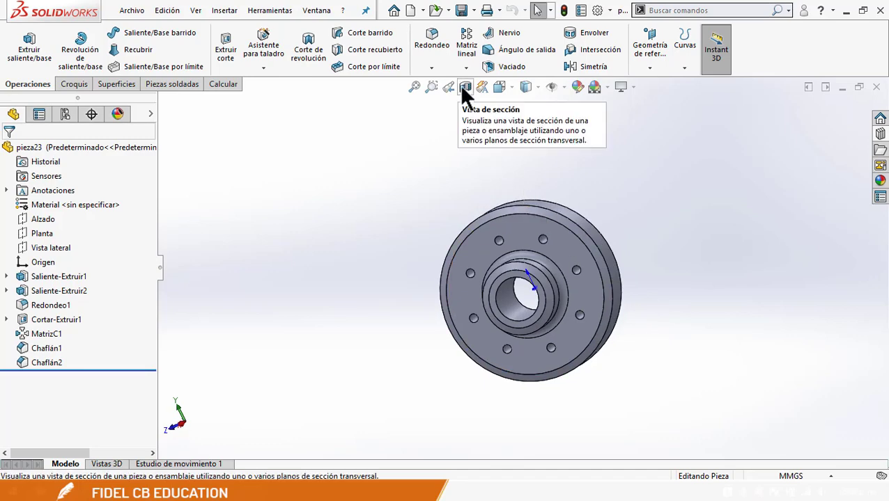
Start a section view through the Alzado plane and turn the part to inspect its cut interior
{"action": "middle_click_drag", "start_coordinate": [609, 243], "coordinate": [622, 263]}
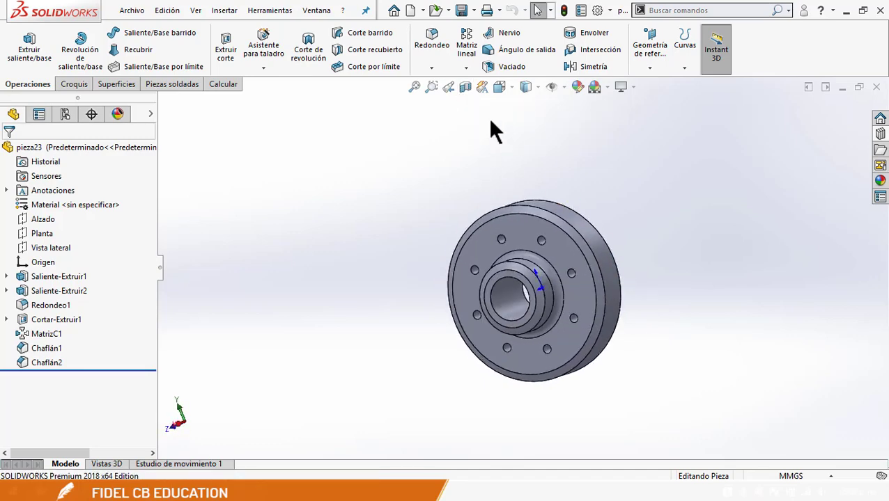
{"action": "scroll", "coordinate": [595, 263], "scroll_direction": "down", "scroll_amount": 3}
{"action": "scroll", "coordinate": [718, 412], "scroll_direction": "up", "scroll_amount": 4}
{"action": "scroll", "coordinate": [630, 404], "scroll_direction": "down", "scroll_amount": 3}
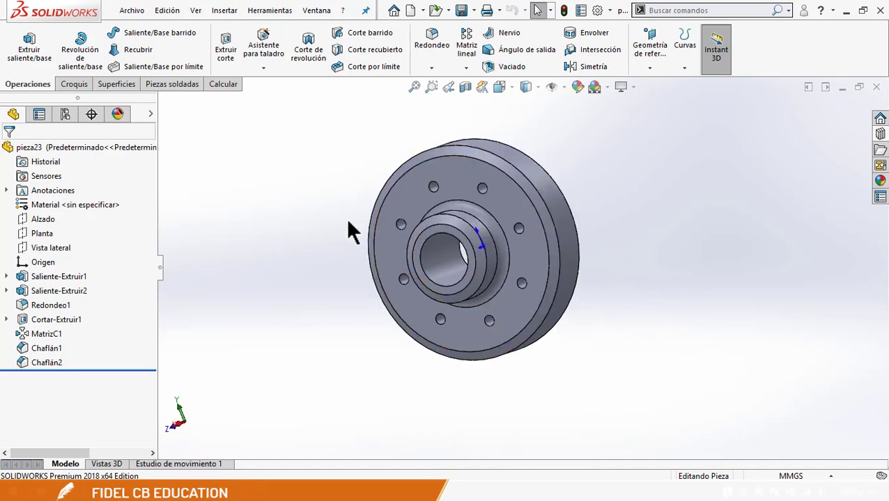
{"action": "scroll", "coordinate": [369, 294], "scroll_direction": "down", "scroll_amount": 2}
{"action": "scroll", "coordinate": [369, 294], "scroll_direction": "up", "scroll_amount": 3}
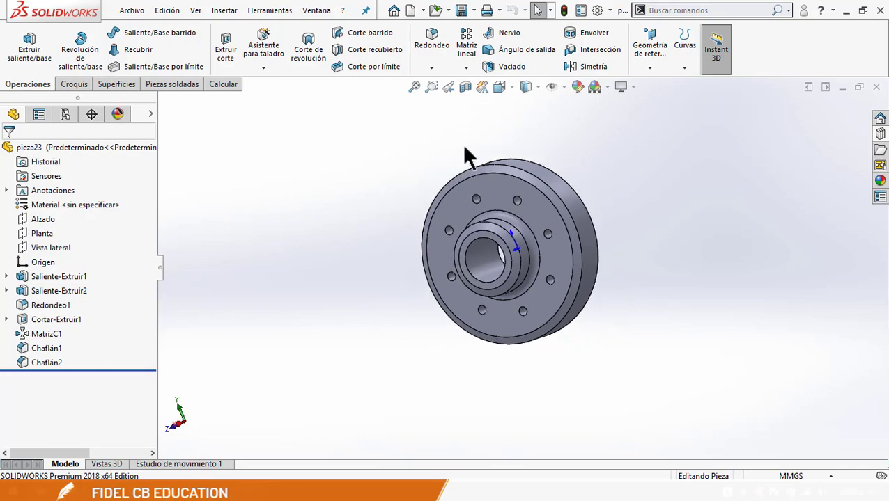
{"action": "left_click", "coordinate": [462, 87]}
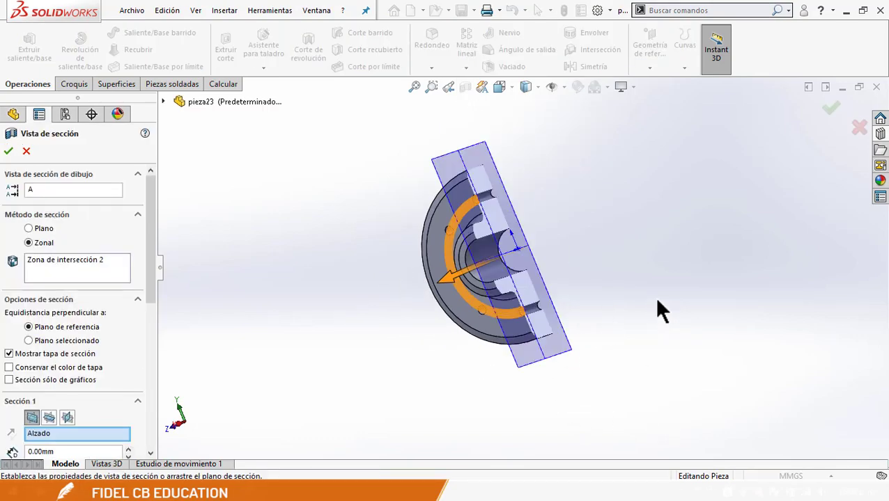
{"action": "middle_click_drag", "start_coordinate": [656, 302], "coordinate": [620, 357]}
{"action": "scroll", "coordinate": [527, 212], "scroll_direction": "down", "scroll_amount": 3}
{"action": "middle_click_drag", "start_coordinate": [527, 212], "coordinate": [606, 332]}
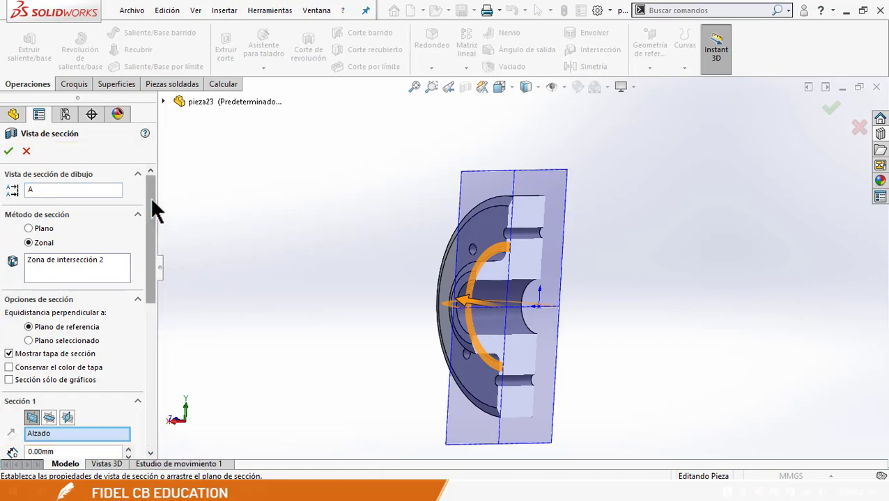
Review the section view options and switch the Section 1 cutting plane to Planta
{"action": "scroll", "coordinate": [151, 205], "scroll_direction": "down", "scroll_amount": 1}
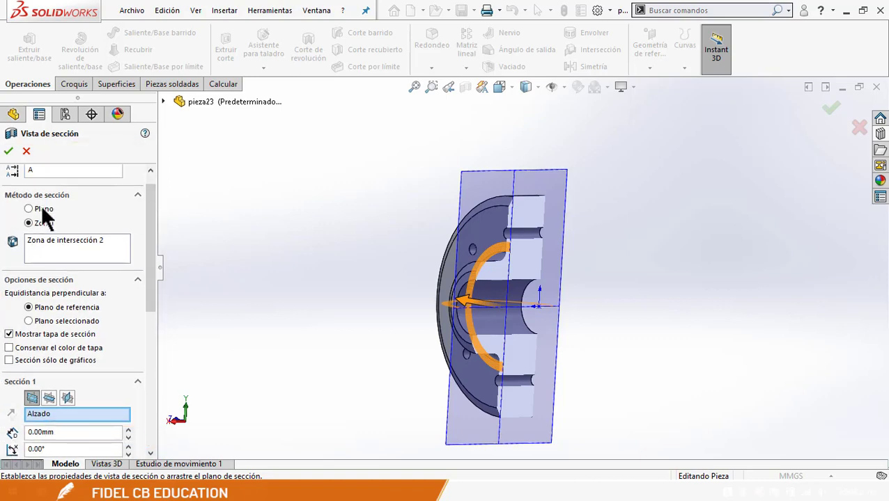
{"action": "left_click_drag", "start_coordinate": [153, 234], "coordinate": [152, 268]}
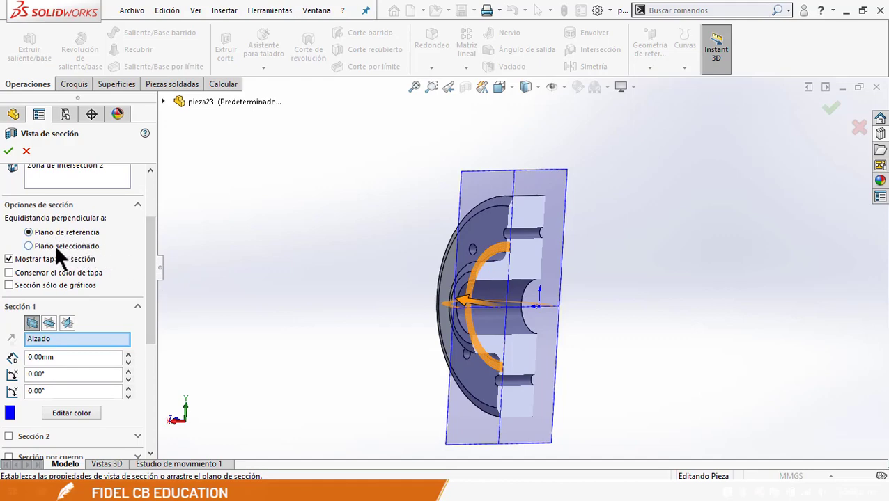
{"action": "scroll", "coordinate": [147, 278], "scroll_direction": "down", "scroll_amount": 3}
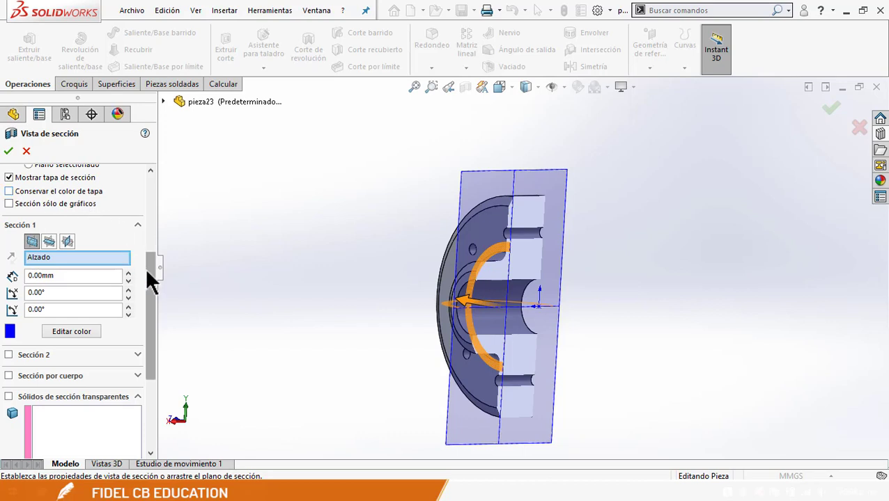
{"action": "left_click_drag", "start_coordinate": [147, 268], "coordinate": [25, 201]}
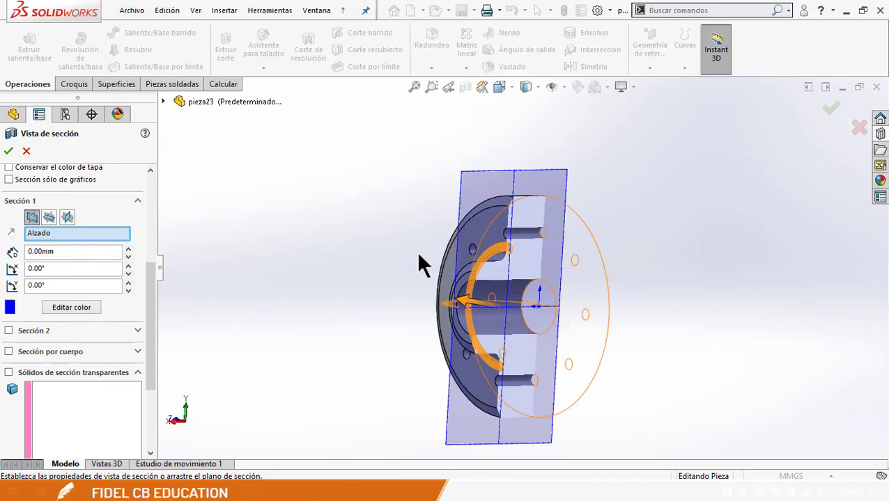
{"action": "left_click", "coordinate": [49, 217]}
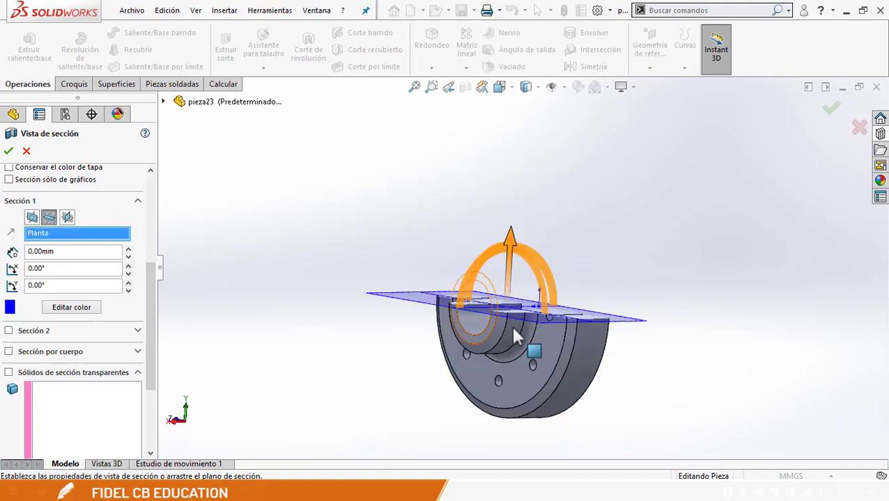
{"action": "middle_click_drag", "start_coordinate": [604, 395], "coordinate": [277, 280]}
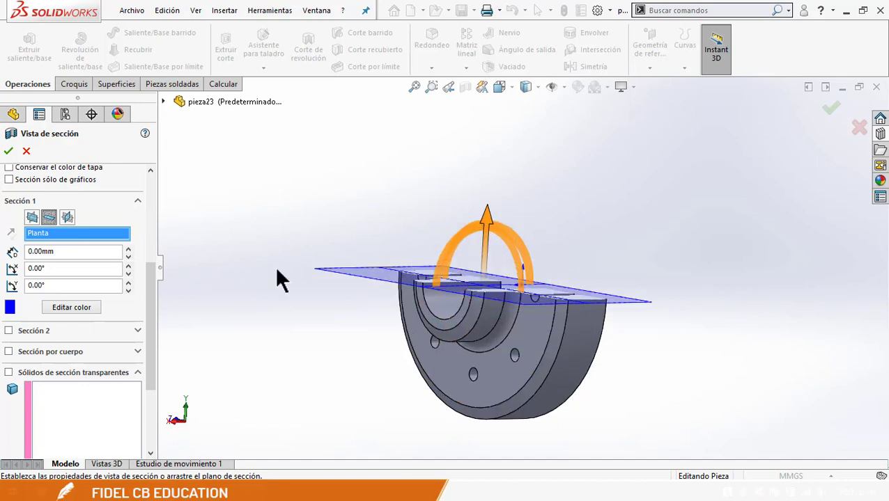
Try Vista lateral as the Section 1 cutting plane, return it to Alzado, and inspect the cut interior
{"action": "left_click", "coordinate": [67, 218]}
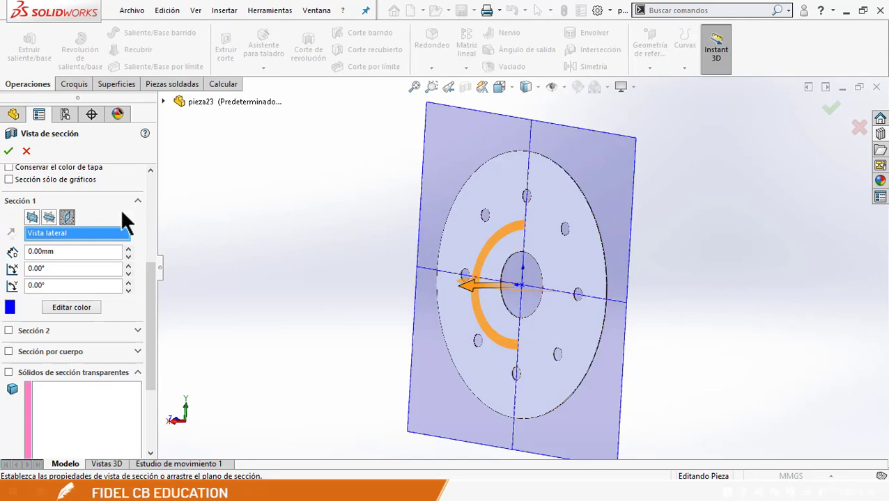
{"action": "left_click", "coordinate": [33, 218]}
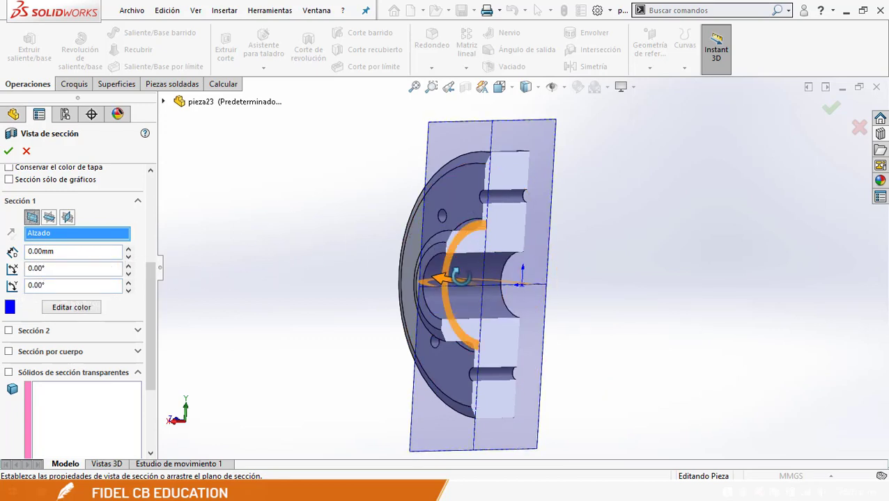
{"action": "mouse_move", "coordinate": [461, 268]}
{"action": "middle_mouse_down"}
{"action": "mouse_move", "coordinate": [448, 290]}
{"action": "mouse_move", "coordinate": [484, 292]}
{"action": "mouse_move", "coordinate": [460, 275]}
{"action": "middle_mouse_up"}
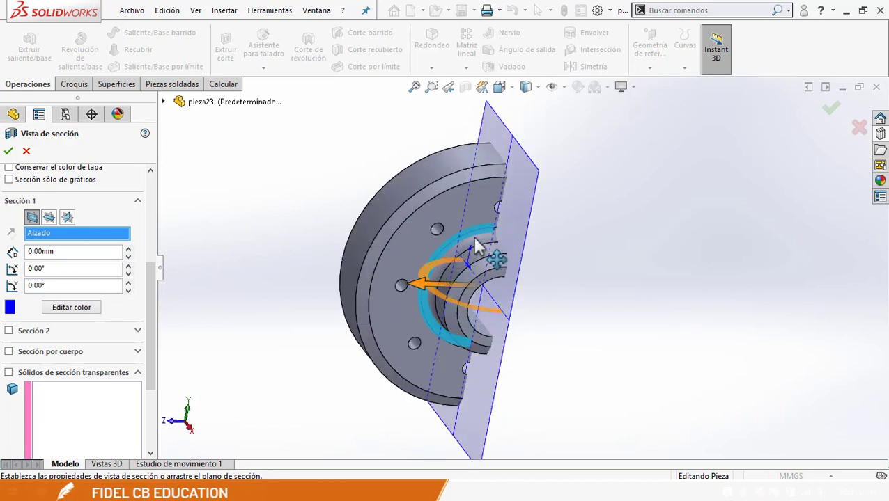
Offset the Section 1 plane to about -4.01 mm, tilt it to about 283.62° and 180.64°, and reset it to Alzado
{"action": "mouse_move", "coordinate": [487, 240]}
{"action": "left_mouse_down"}
{"action": "mouse_move", "coordinate": [449, 259]}
{"action": "mouse_move", "coordinate": [437, 333]}
{"action": "mouse_move", "coordinate": [449, 263]}
{"action": "mouse_move", "coordinate": [488, 244]}
{"action": "left_mouse_up"}
{"action": "left_click_drag", "start_coordinate": [475, 277], "coordinate": [475, 314]}
{"action": "middle_click_drag", "start_coordinate": [476, 314], "coordinate": [522, 317]}
{"action": "mouse_move", "coordinate": [514, 309]}
{"action": "left_mouse_down"}
{"action": "mouse_move", "coordinate": [540, 312]}
{"action": "mouse_move", "coordinate": [509, 303]}
{"action": "left_mouse_up"}
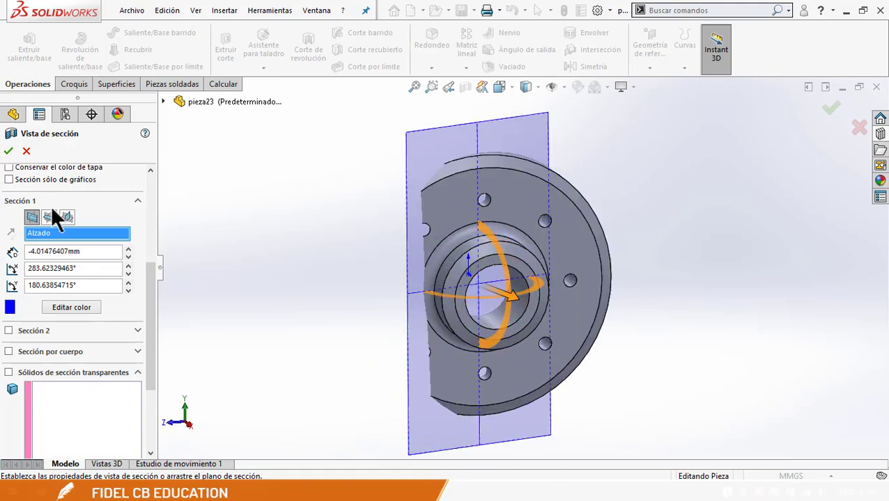
{"action": "left_click", "coordinate": [48, 217]}
{"action": "left_click", "coordinate": [33, 217]}
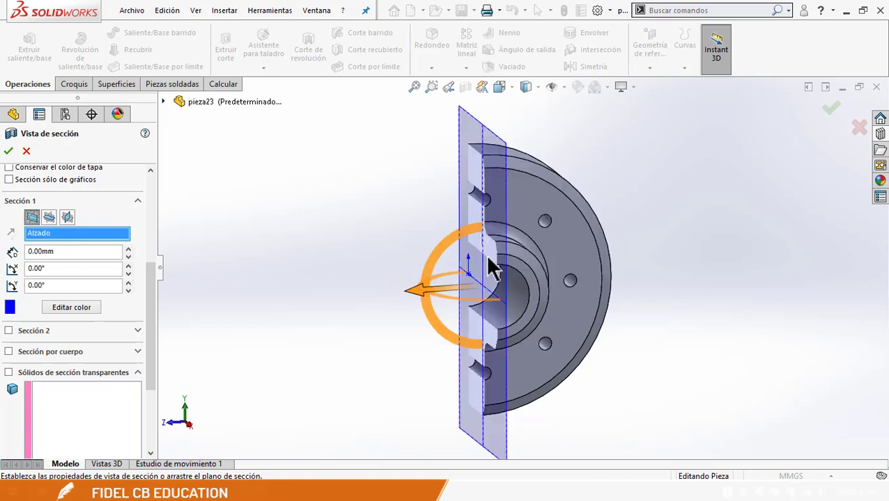
Apply the section view through the Alzado plane, inspect the cut part, and turn the section view off
{"action": "middle_click_drag", "start_coordinate": [489, 271], "coordinate": [608, 322]}
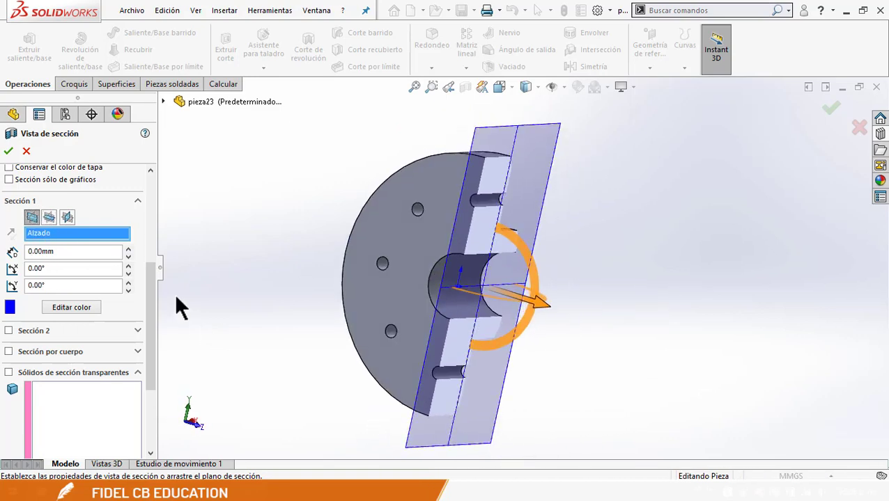
{"action": "left_click_drag", "start_coordinate": [149, 282], "coordinate": [146, 319]}
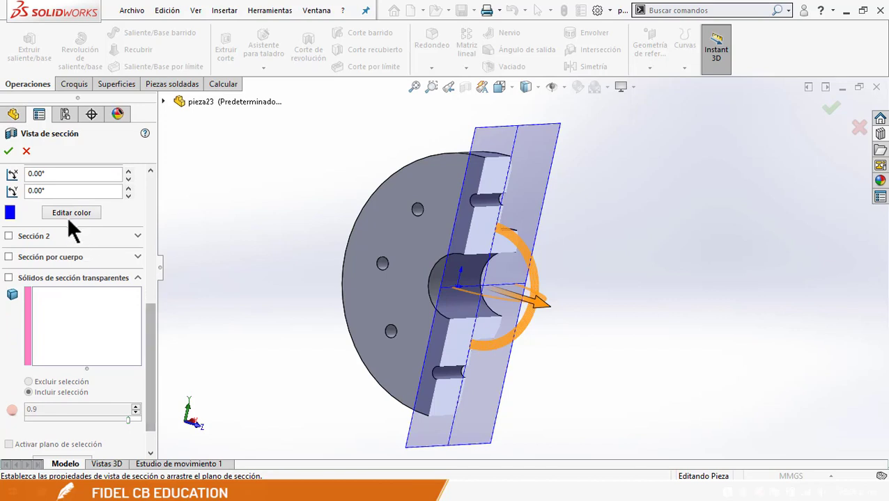
{"action": "middle_click_drag", "start_coordinate": [501, 355], "coordinate": [349, 314]}
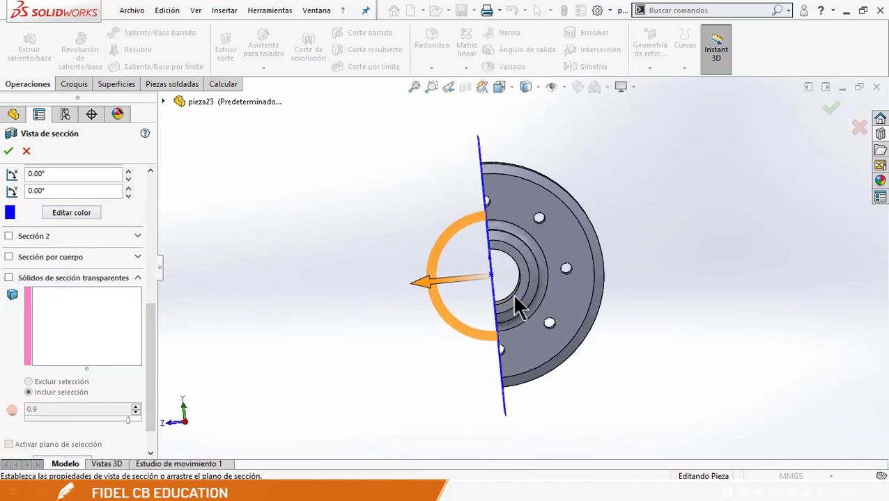
{"action": "left_click", "coordinate": [831, 113]}
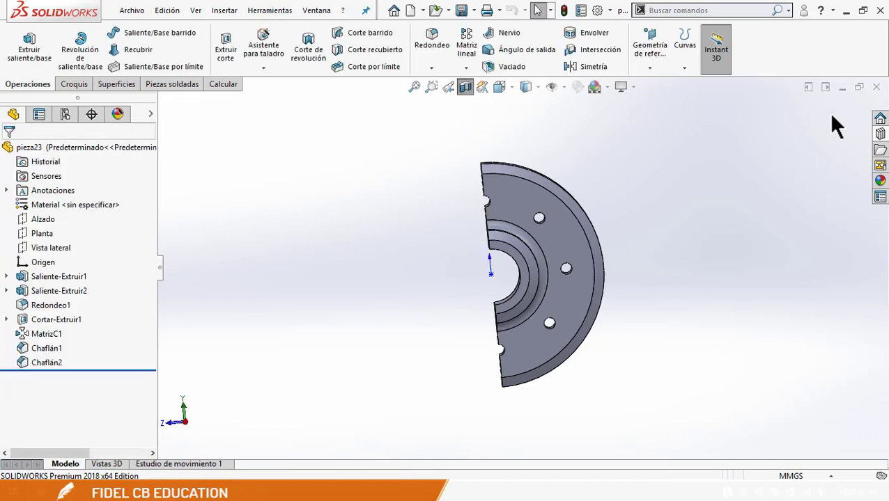
{"action": "mouse_move", "coordinate": [621, 242]}
{"action": "middle_mouse_down"}
{"action": "mouse_move", "coordinate": [734, 272]}
{"action": "mouse_move", "coordinate": [645, 218]}
{"action": "mouse_move", "coordinate": [624, 252]}
{"action": "mouse_move", "coordinate": [618, 232]}
{"action": "middle_mouse_up"}
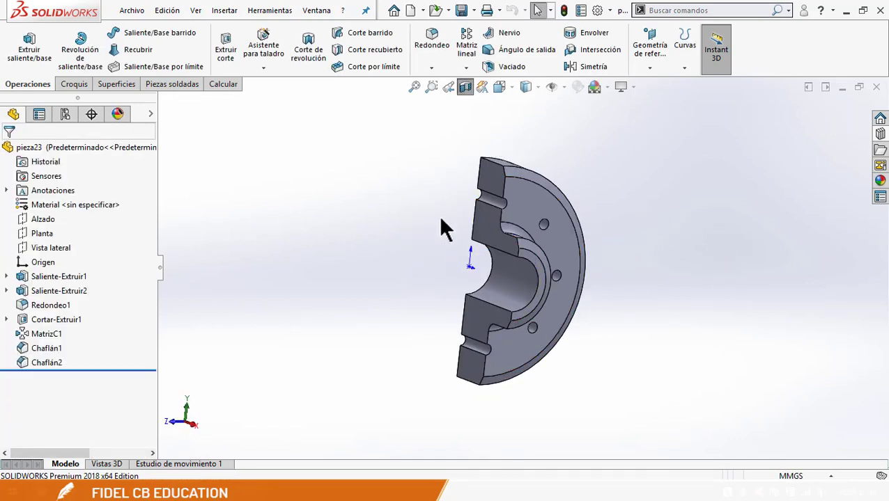
{"action": "left_click", "coordinate": [464, 88]}
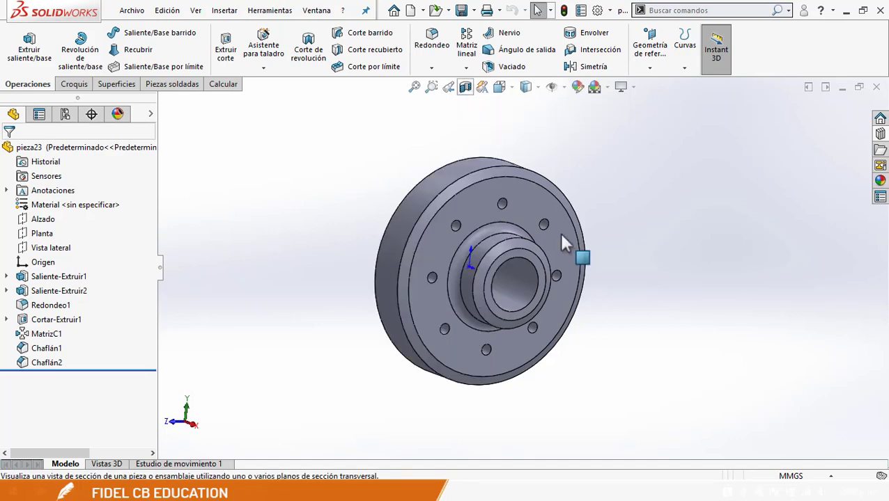
Create a section view with Alzado as Section 1 and Planta as Section 2, and apply it to the part
{"action": "left_click", "coordinate": [464, 91]}
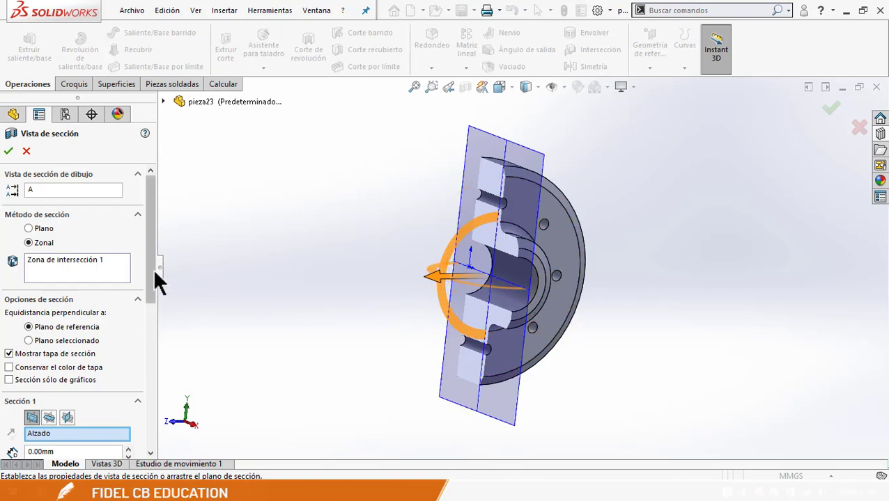
{"action": "left_click_drag", "start_coordinate": [148, 231], "coordinate": [147, 345]}
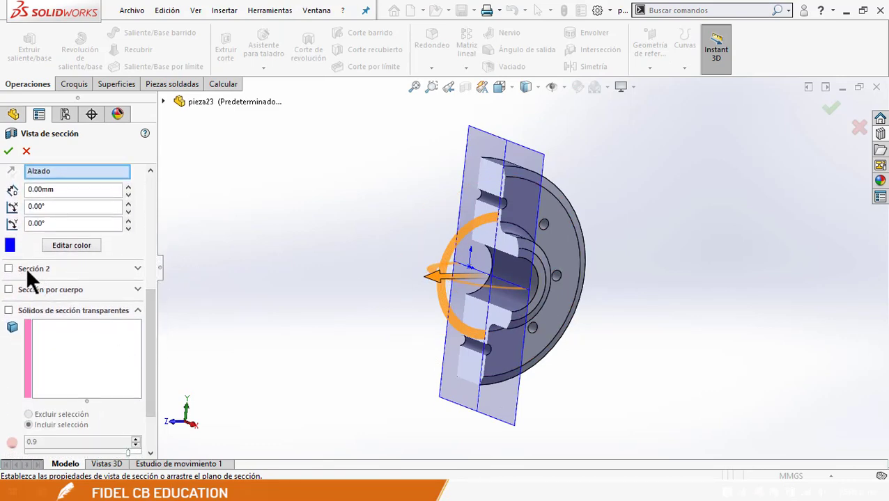
{"action": "left_click", "coordinate": [26, 269]}
{"action": "left_click", "coordinate": [33, 286]}
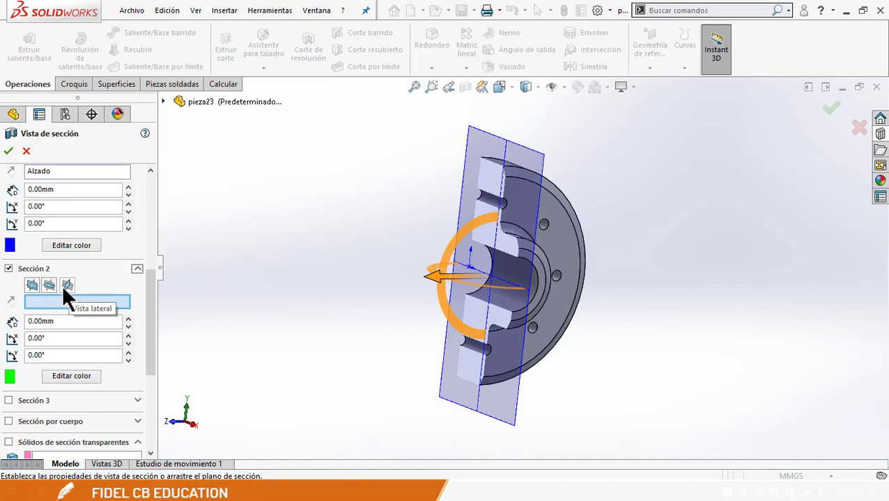
{"action": "left_click", "coordinate": [52, 286]}
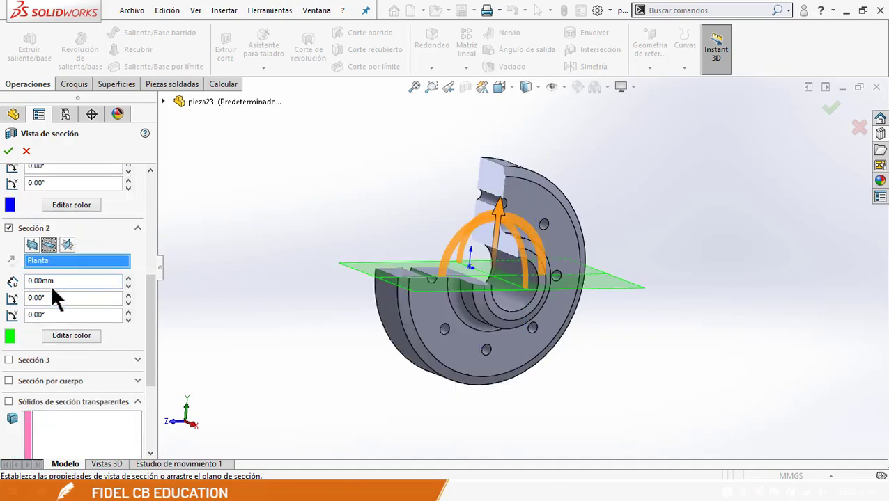
{"action": "middle_click_drag", "start_coordinate": [440, 341], "coordinate": [512, 353]}
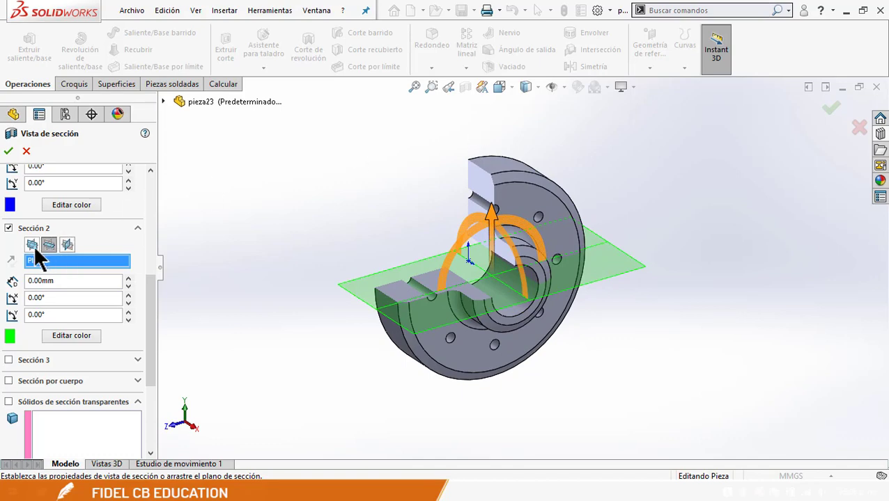
{"action": "scroll", "coordinate": [153, 279], "scroll_direction": "up", "scroll_amount": 5}
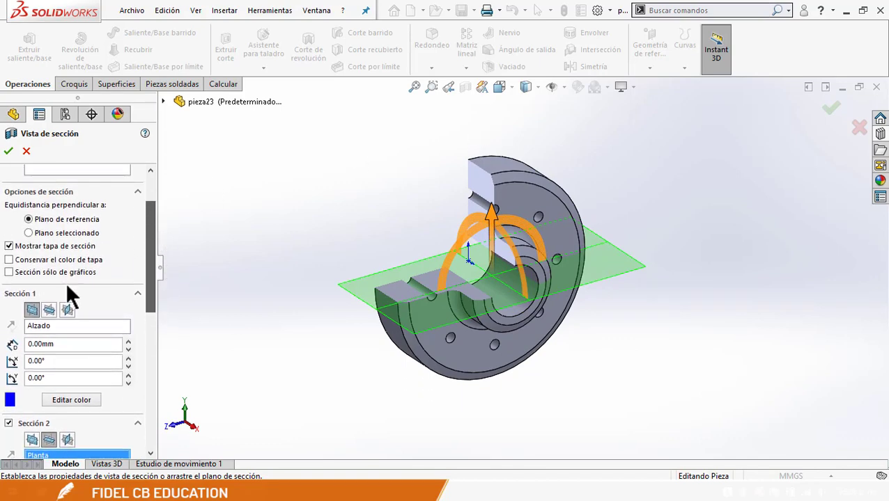
{"action": "scroll", "coordinate": [152, 306], "scroll_direction": "down", "scroll_amount": 5}
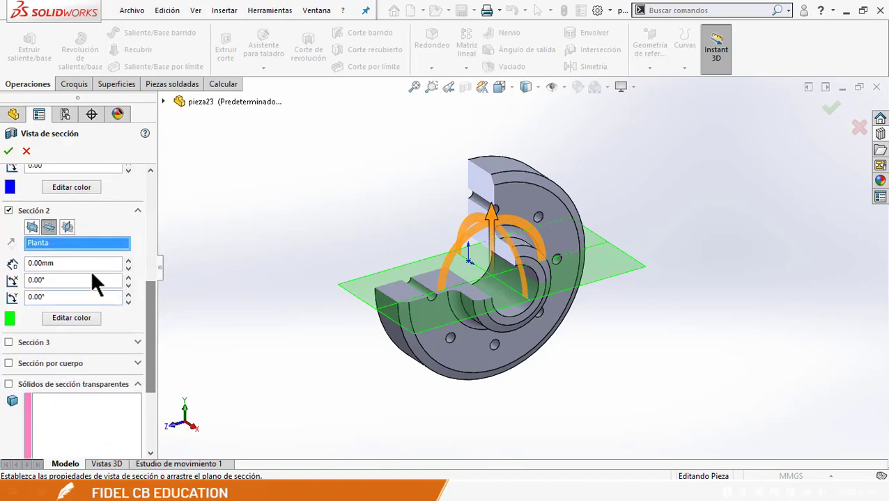
{"action": "left_click", "coordinate": [831, 108]}
{"action": "middle_click_drag", "start_coordinate": [585, 237], "coordinate": [509, 164]}
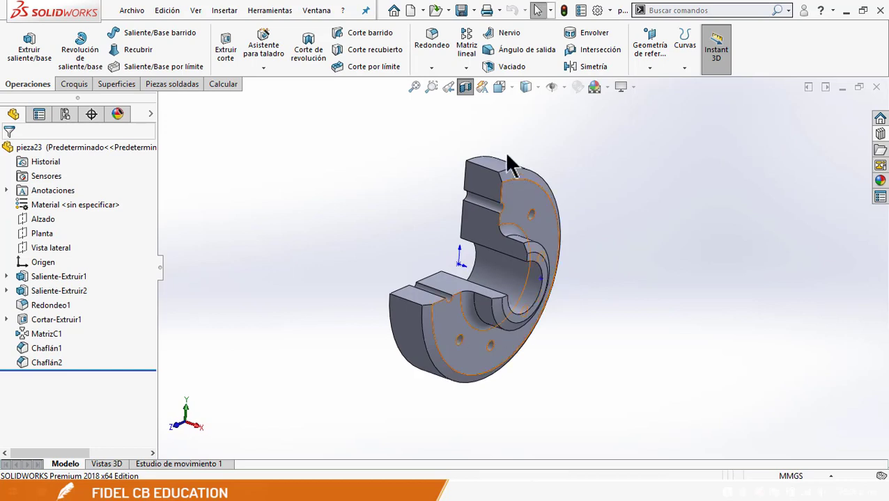
Reopen the section view settings, add Section 3 on Vista lateral with an 11.00 mm offset, apply it, and inspect the cut
{"action": "left_click", "coordinate": [464, 88]}
{"action": "left_click", "coordinate": [464, 87]}
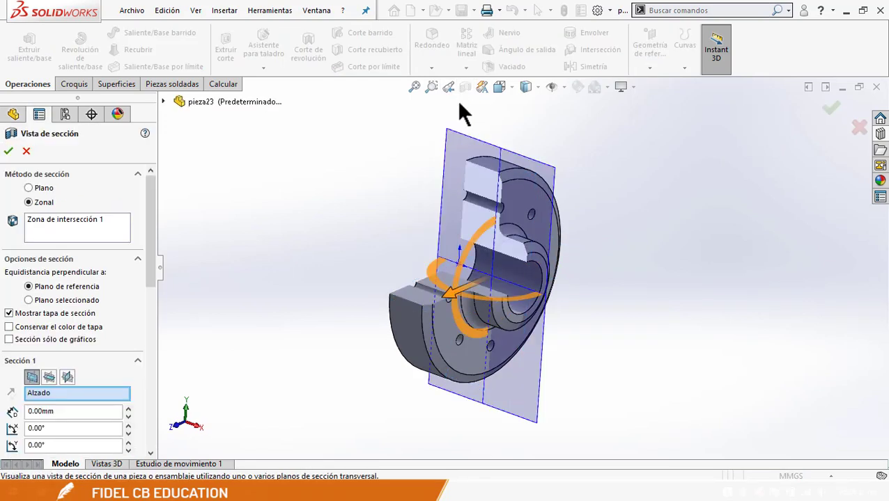
{"action": "left_click_drag", "start_coordinate": [152, 273], "coordinate": [145, 379]}
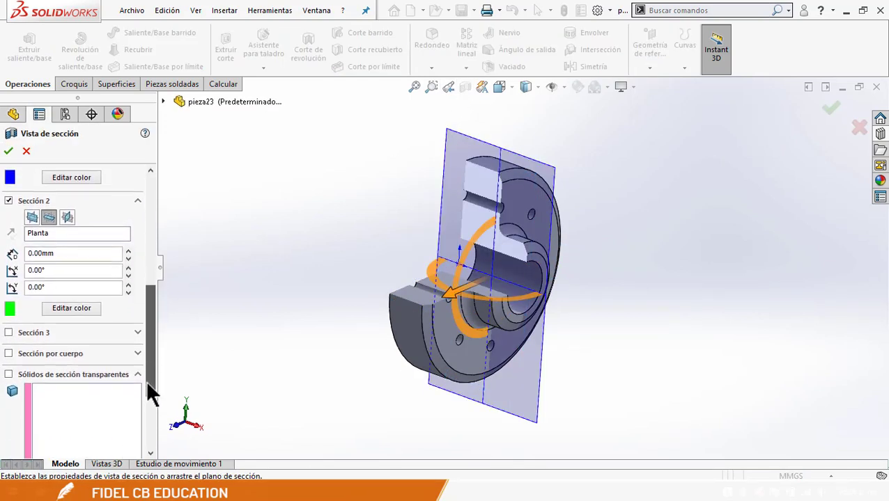
{"action": "left_click", "coordinate": [25, 330]}
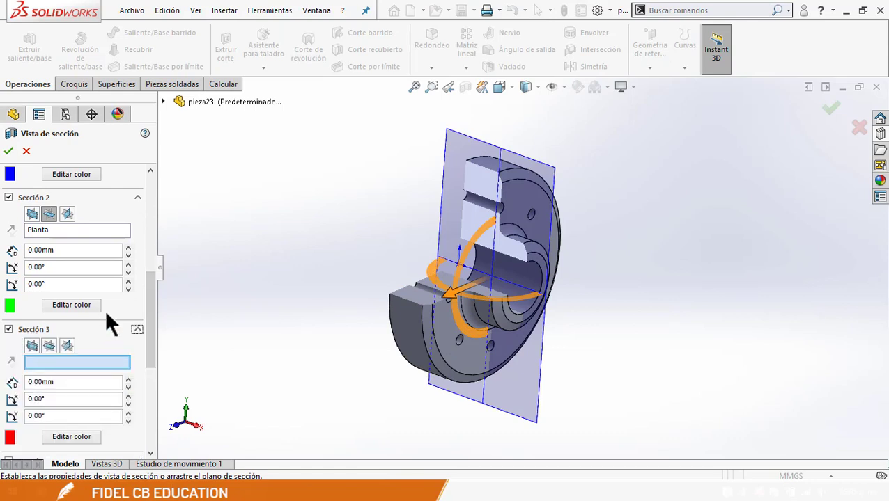
{"action": "left_click_drag", "start_coordinate": [152, 301], "coordinate": [151, 343]}
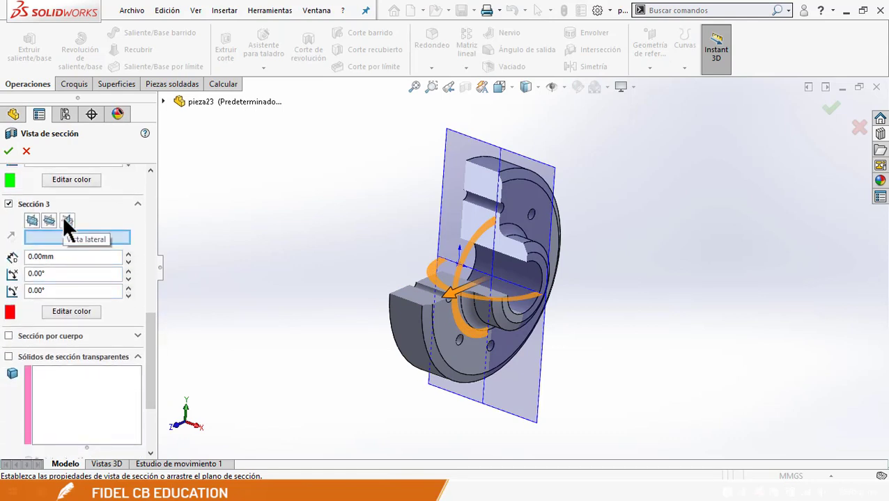
{"action": "left_click", "coordinate": [67, 222]}
{"action": "middle_click_drag", "start_coordinate": [407, 257], "coordinate": [484, 286]}
{"action": "left_click_drag", "start_coordinate": [481, 282], "coordinate": [534, 296]}
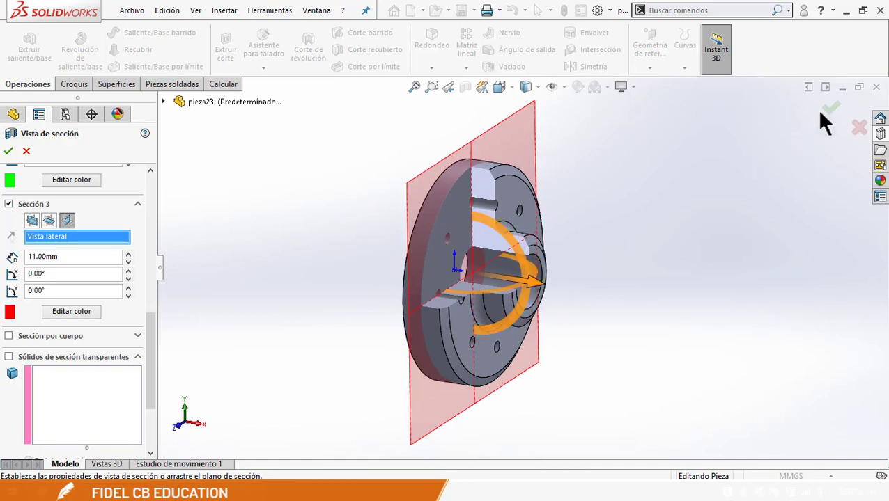
{"action": "left_click", "coordinate": [831, 108]}
{"action": "middle_click_drag", "start_coordinate": [564, 279], "coordinate": [515, 207]}
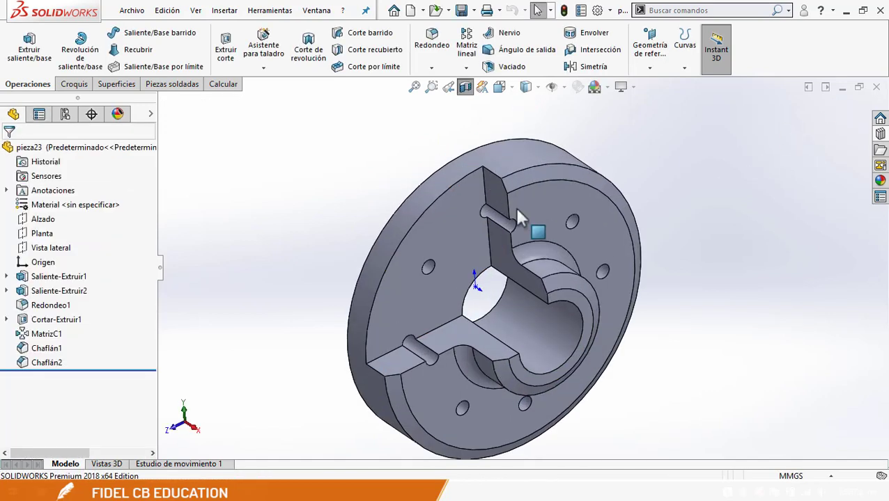
{"action": "middle_click_drag", "start_coordinate": [501, 337], "coordinate": [477, 148]}
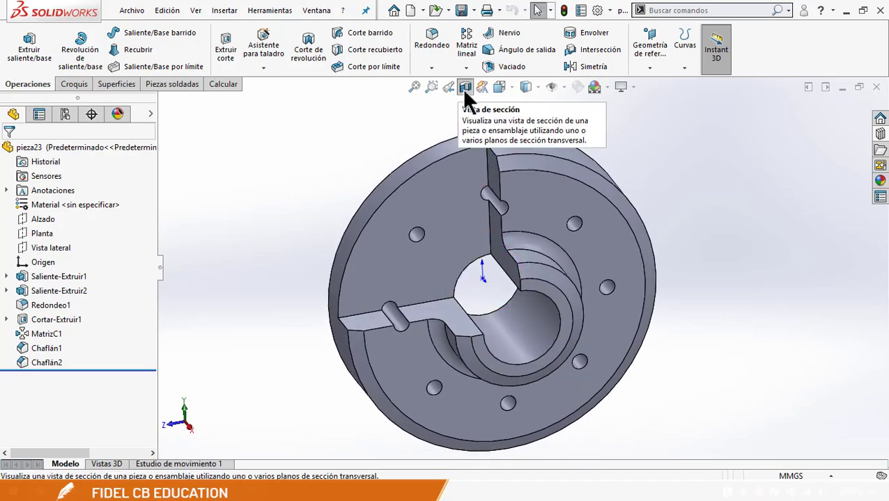
Disable Section 2 and Section 3 so only the Alzado cut is applied, and turn the section view off
{"action": "left_click", "coordinate": [464, 87]}
{"action": "left_click", "coordinate": [464, 87]}
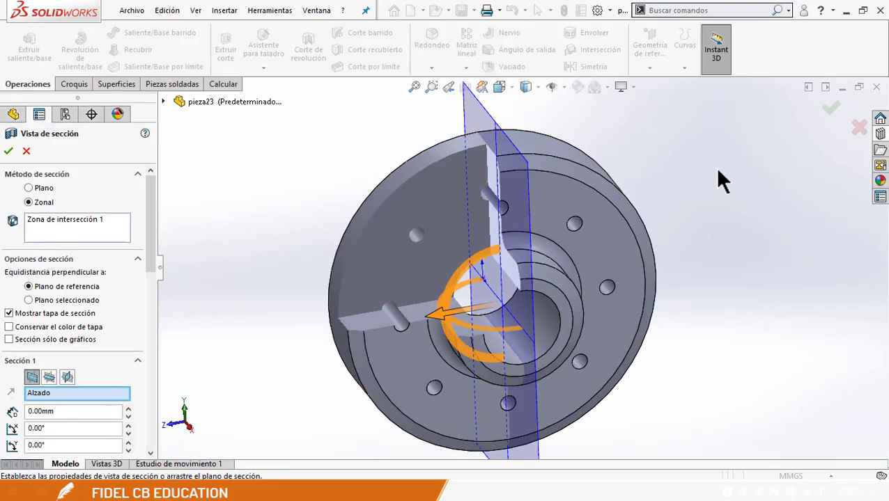
{"action": "left_click_drag", "start_coordinate": [149, 218], "coordinate": [155, 310]}
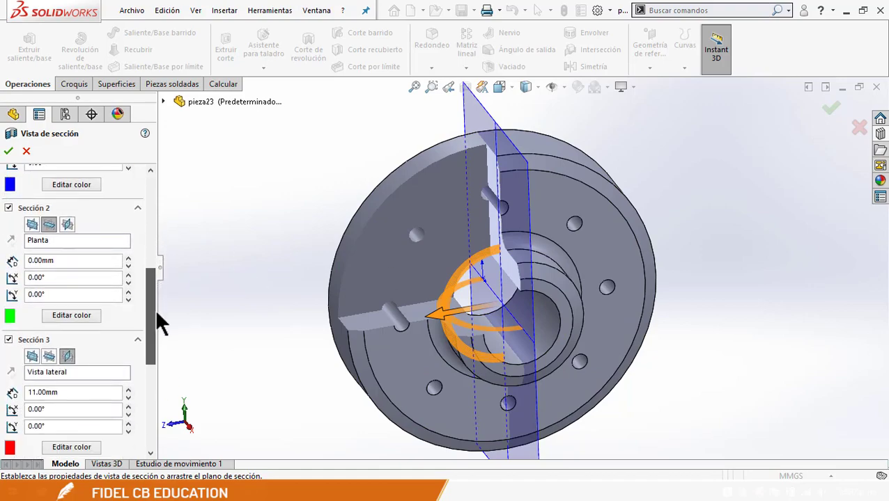
{"action": "left_click", "coordinate": [10, 209]}
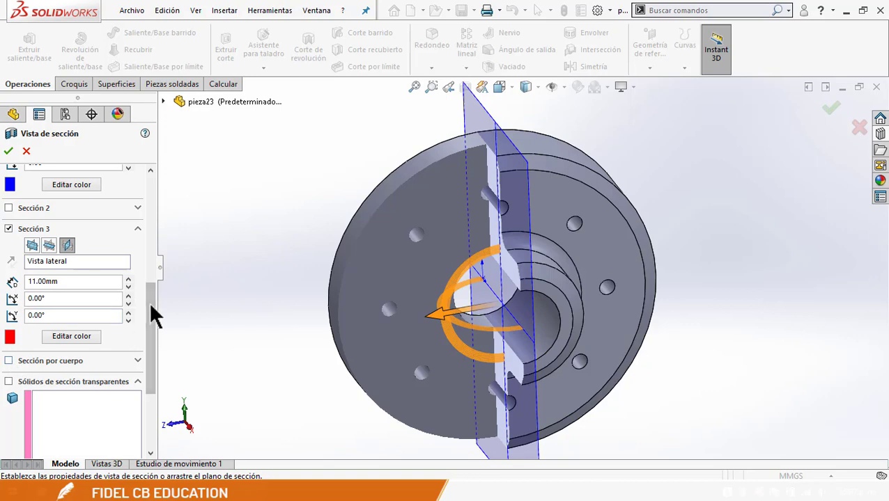
{"action": "mouse_move", "coordinate": [151, 304]}
{"action": "left_mouse_down"}
{"action": "mouse_move", "coordinate": [162, 218]}
{"action": "mouse_move", "coordinate": [166, 362]}
{"action": "mouse_move", "coordinate": [155, 361]}
{"action": "mouse_move", "coordinate": [166, 311]}
{"action": "left_mouse_up"}
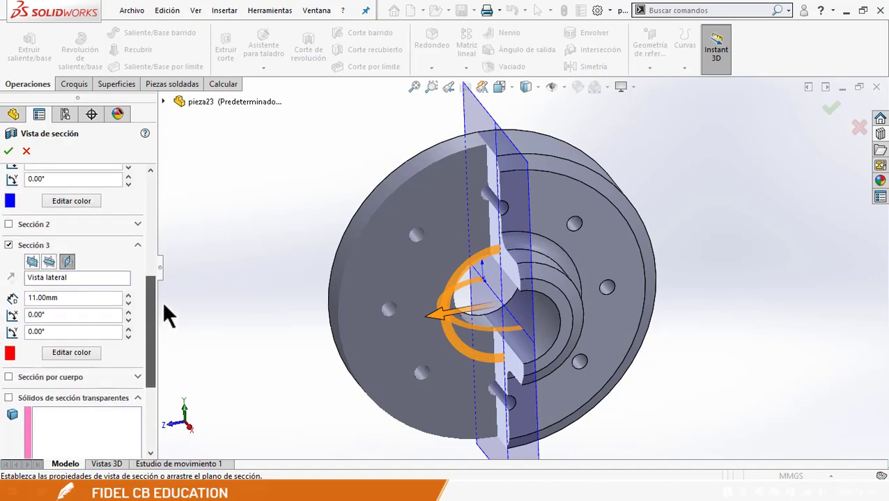
{"action": "left_click", "coordinate": [9, 245]}
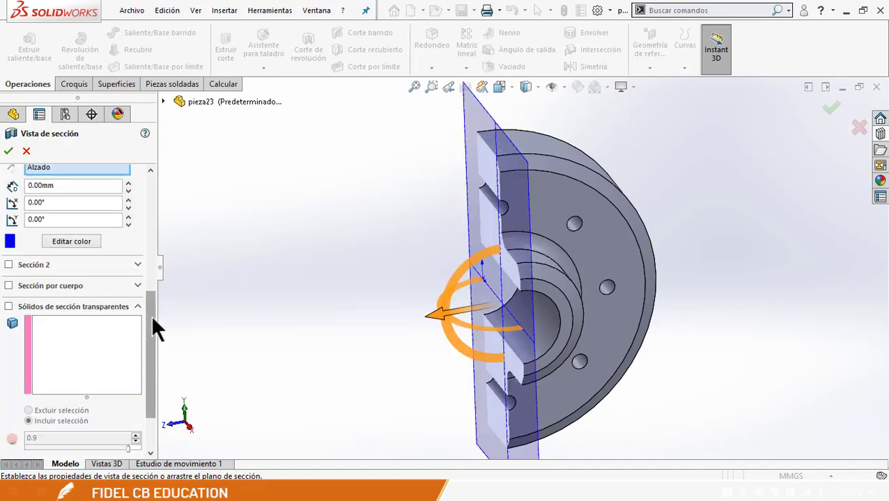
{"action": "scroll", "coordinate": [153, 322], "scroll_direction": "down", "scroll_amount": 1}
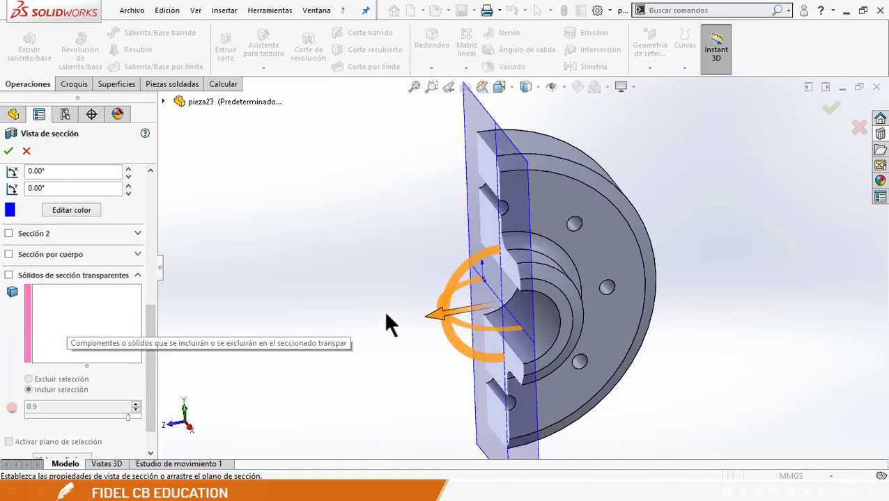
{"action": "left_click", "coordinate": [8, 151]}
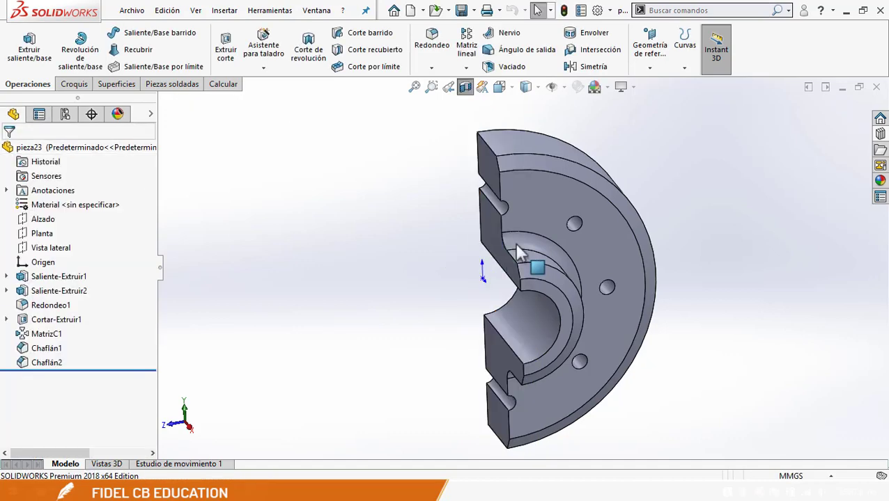
{"action": "left_click", "coordinate": [465, 87]}
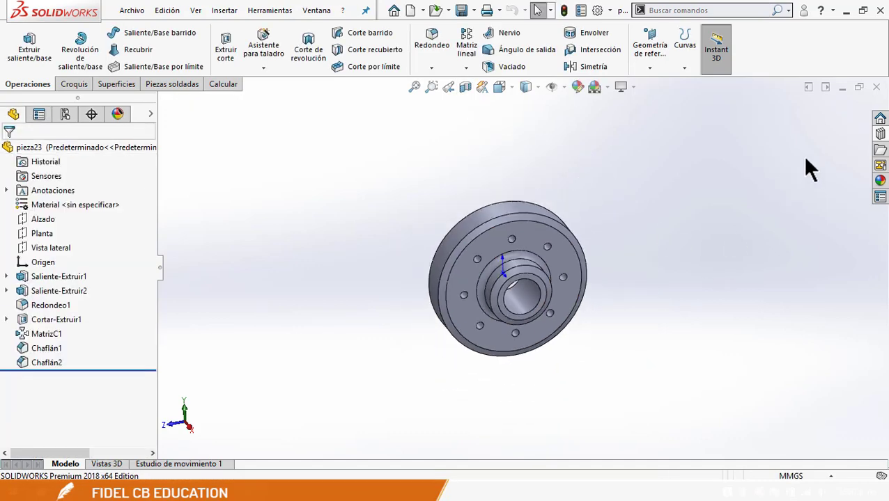
Open the design library and browse the Toolbox to the Ansi Metric folder Pernos y tornillos
{"action": "left_click", "coordinate": [882, 136]}
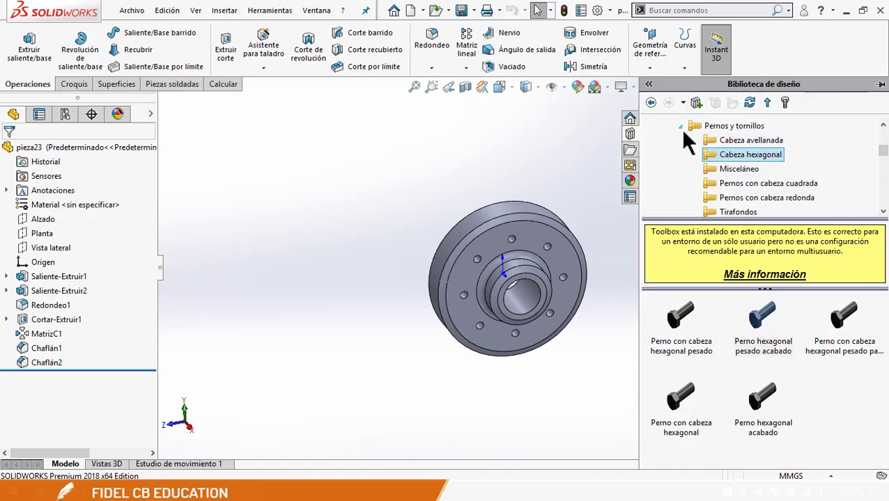
{"action": "left_click", "coordinate": [688, 127]}
{"action": "scroll", "coordinate": [696, 154], "scroll_direction": "up", "scroll_amount": 2}
{"action": "left_click", "coordinate": [664, 155]}
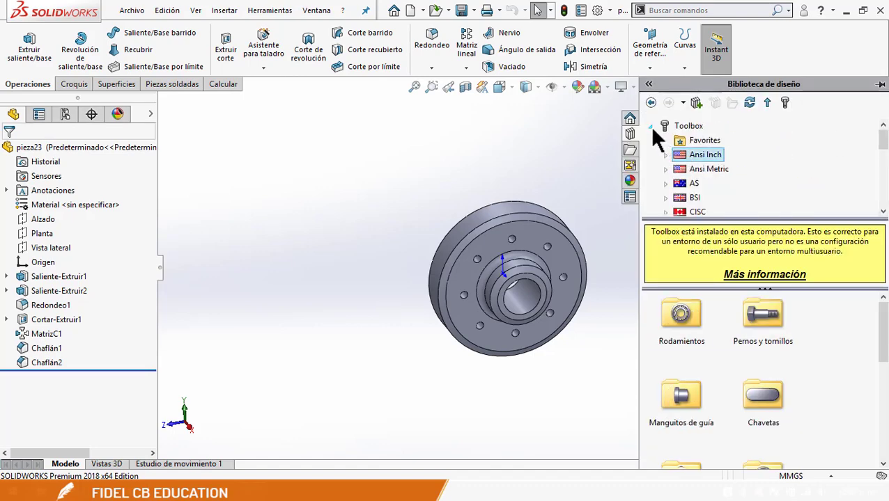
{"action": "left_click", "coordinate": [651, 126]}
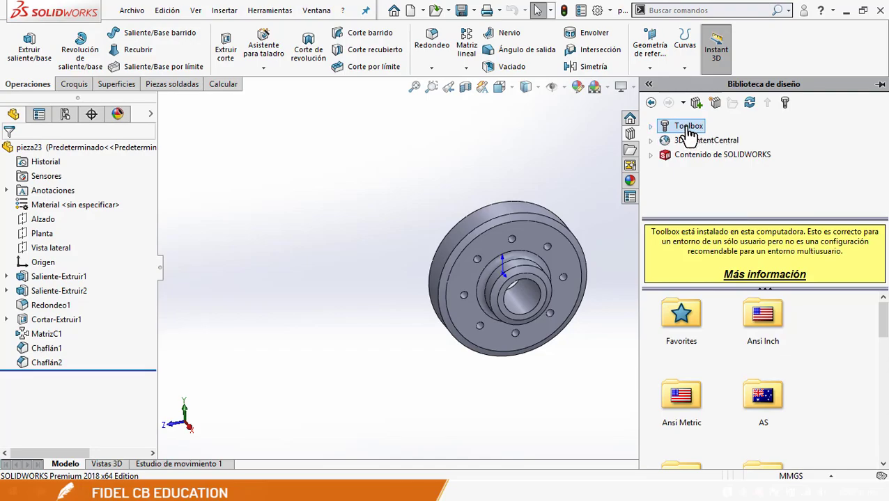
{"action": "left_click", "coordinate": [650, 126]}
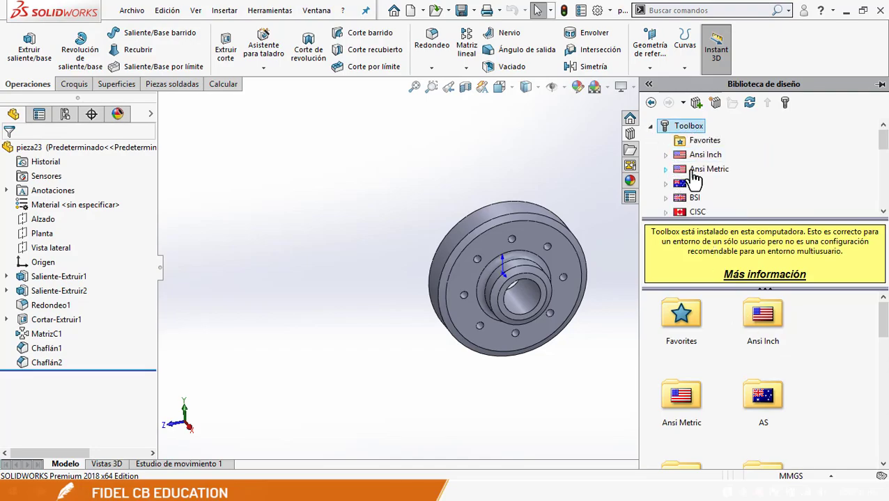
{"action": "left_click", "coordinate": [666, 170]}
{"action": "left_click", "coordinate": [715, 185]}
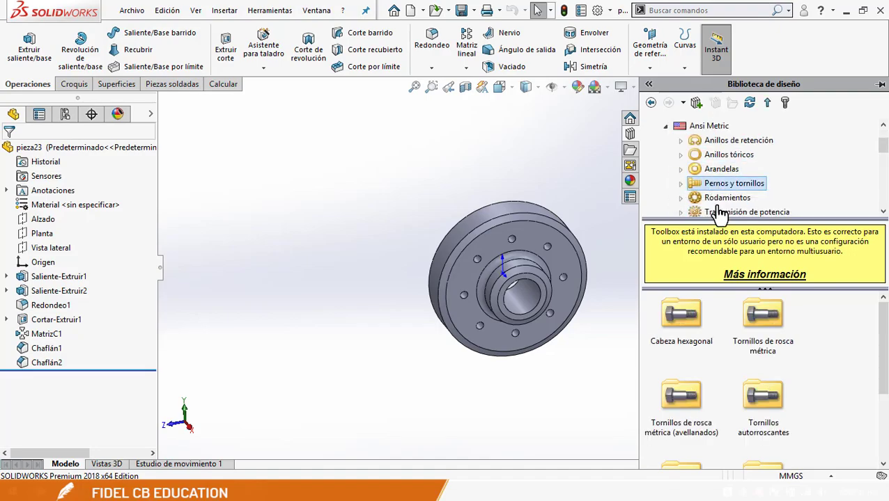
Insert a hex screw from the Cabeza hexagonal folder as a derived part, placing it beside the flange
{"action": "middle_click_drag", "start_coordinate": [594, 287], "coordinate": [603, 264]}
{"action": "scroll", "coordinate": [604, 257], "scroll_direction": "down", "scroll_amount": 3}
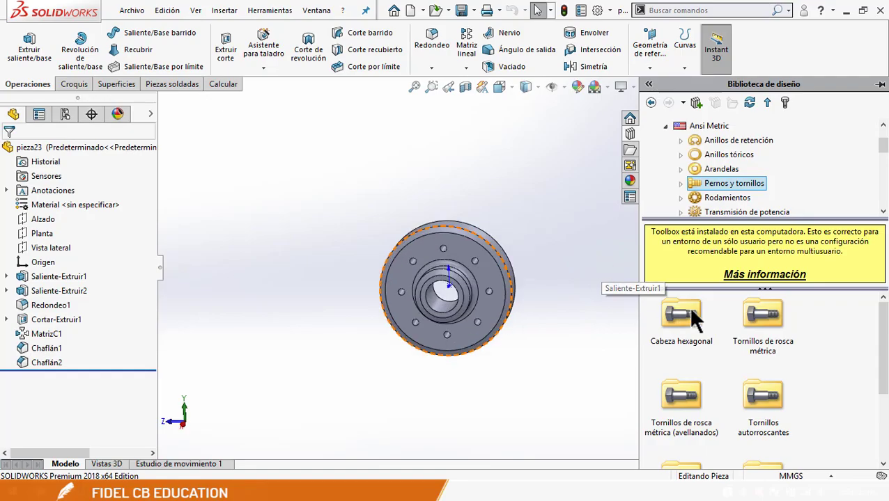
{"action": "double_click", "coordinate": [681, 315]}
{"action": "left_click_drag", "start_coordinate": [681, 302], "coordinate": [564, 276]}
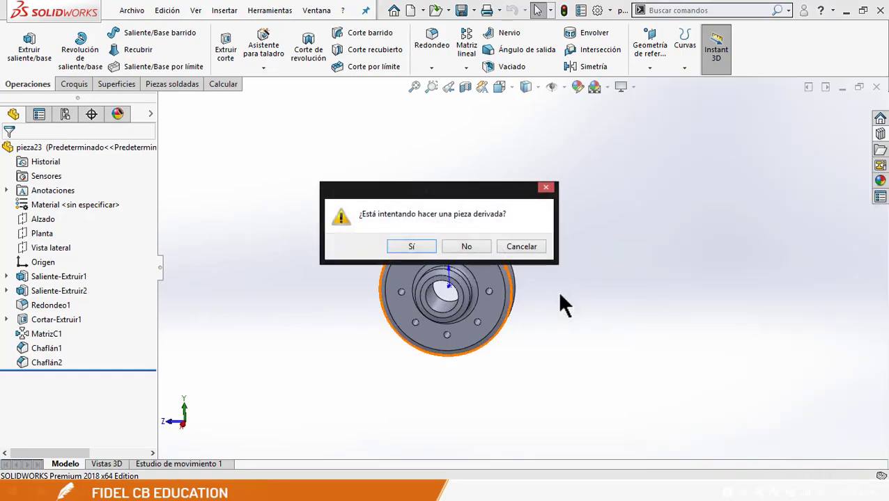
{"action": "left_click", "coordinate": [417, 248]}
{"action": "scroll", "coordinate": [530, 293], "scroll_direction": "down", "scroll_amount": 3}
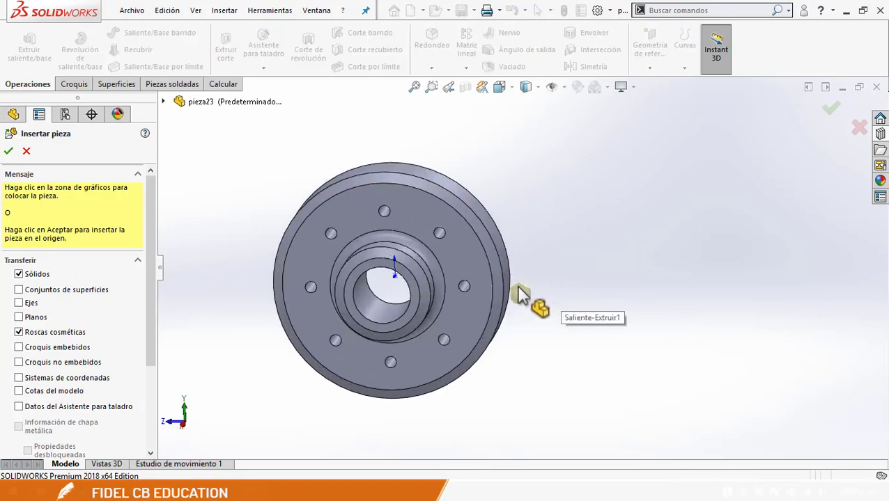
{"action": "middle_click_drag", "start_coordinate": [536, 307], "coordinate": [501, 346]}
{"action": "left_click", "coordinate": [539, 348]}
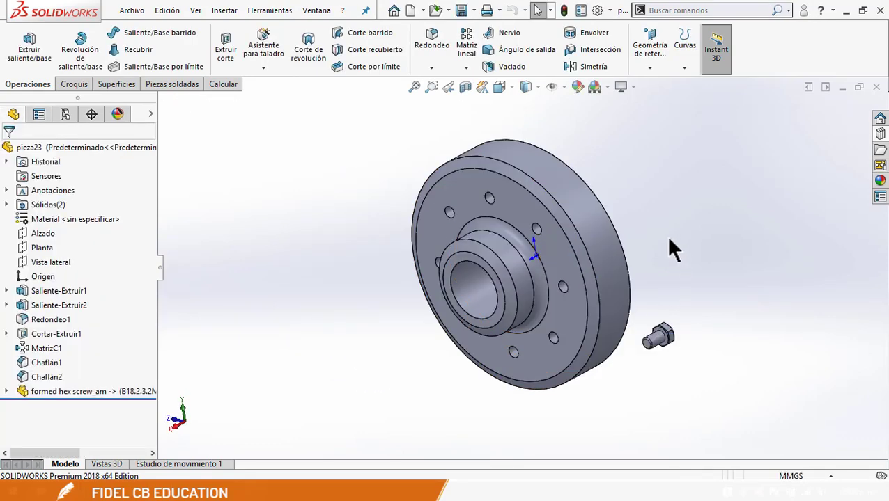
Start a section view on Alzado and freely reposition its plane to about -3.96 mm offset, 2.66° X rotation and 350.68° Y rotation
{"action": "left_click", "coordinate": [464, 88]}
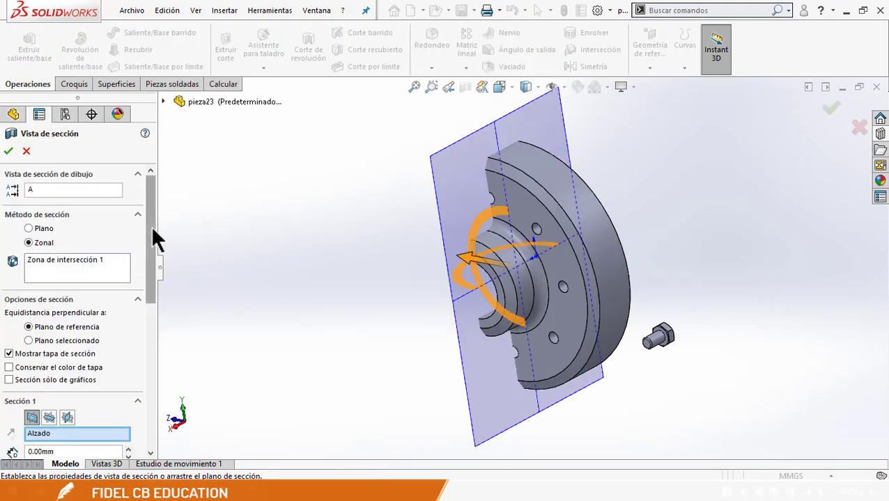
{"action": "left_click_drag", "start_coordinate": [152, 230], "coordinate": [167, 284]}
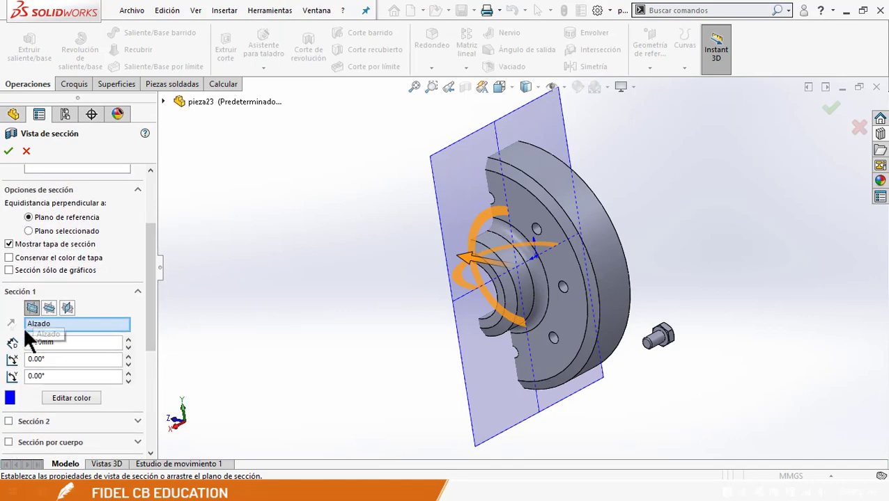
{"action": "scroll", "coordinate": [149, 332], "scroll_direction": "down", "scroll_amount": 1}
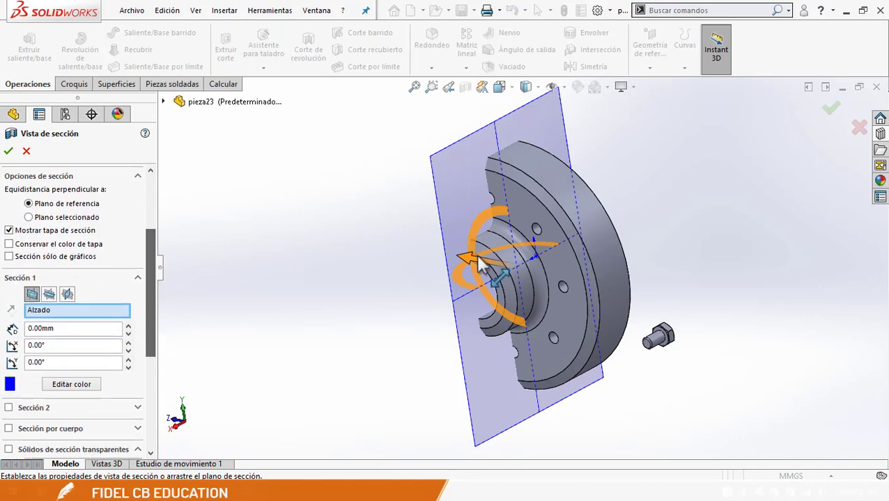
{"action": "left_click_drag", "start_coordinate": [476, 260], "coordinate": [547, 380]}
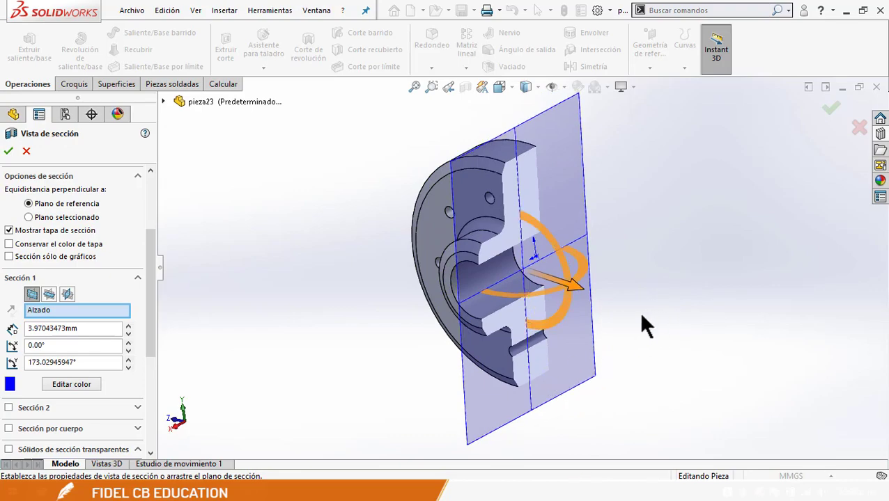
{"action": "mouse_move", "coordinate": [567, 275]}
{"action": "left_mouse_down"}
{"action": "mouse_move", "coordinate": [521, 187]}
{"action": "mouse_move", "coordinate": [591, 252]}
{"action": "mouse_move", "coordinate": [560, 276]}
{"action": "left_mouse_up"}
{"action": "left_click_drag", "start_coordinate": [554, 245], "coordinate": [473, 354]}
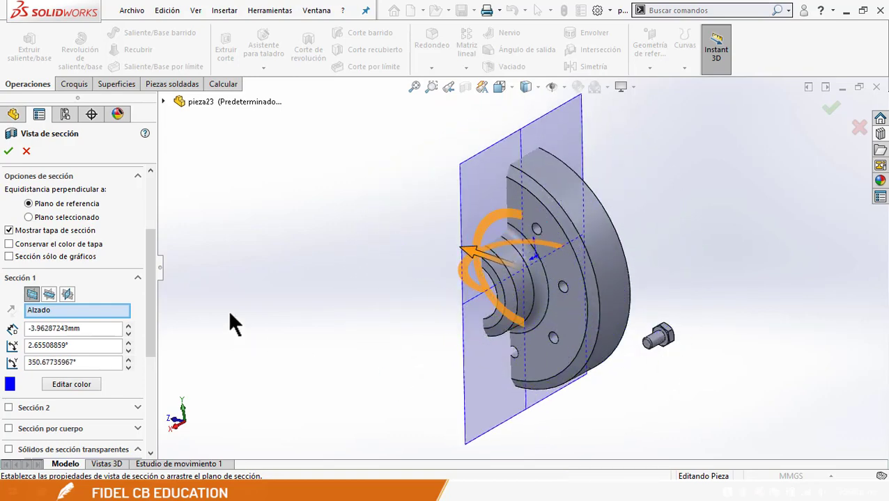
Exclude the screw through section by body, turn the plane to about 175.46° Y rotation and 3.95 mm offset, and apply the section
{"action": "left_click_drag", "start_coordinate": [148, 254], "coordinate": [145, 338]}
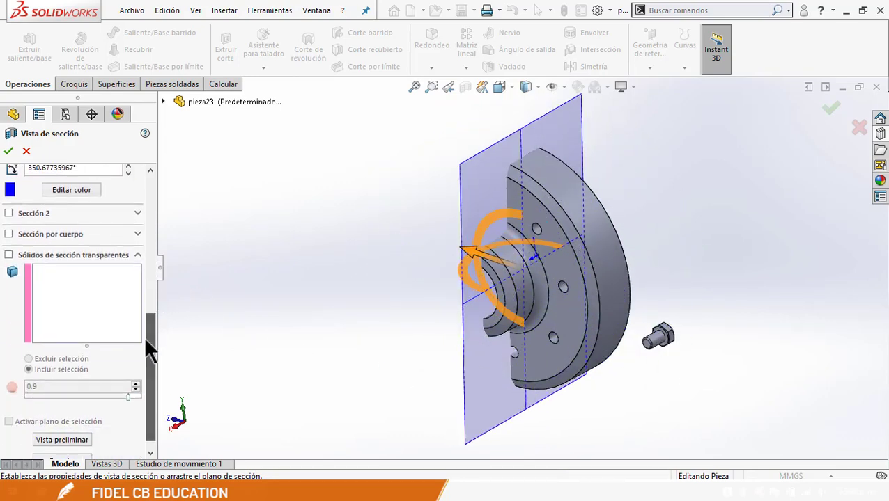
{"action": "left_click", "coordinate": [47, 234]}
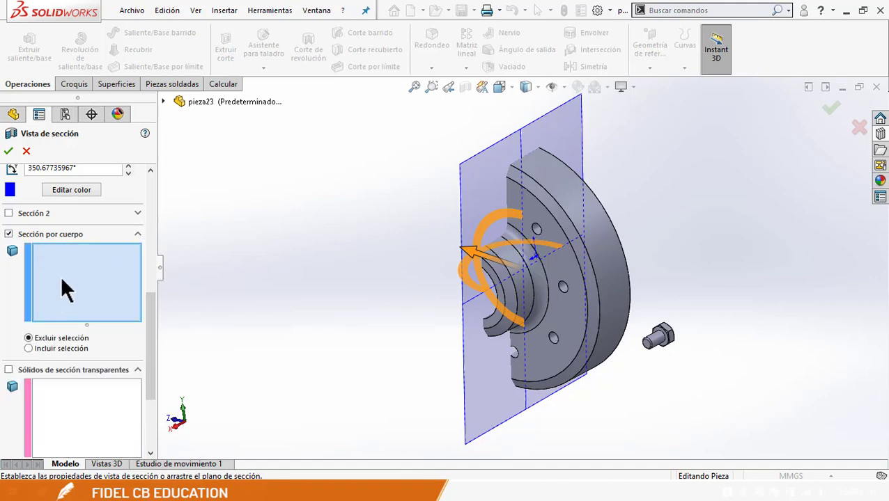
{"action": "left_click", "coordinate": [658, 348]}
{"action": "middle_click_drag", "start_coordinate": [520, 207], "coordinate": [474, 237]}
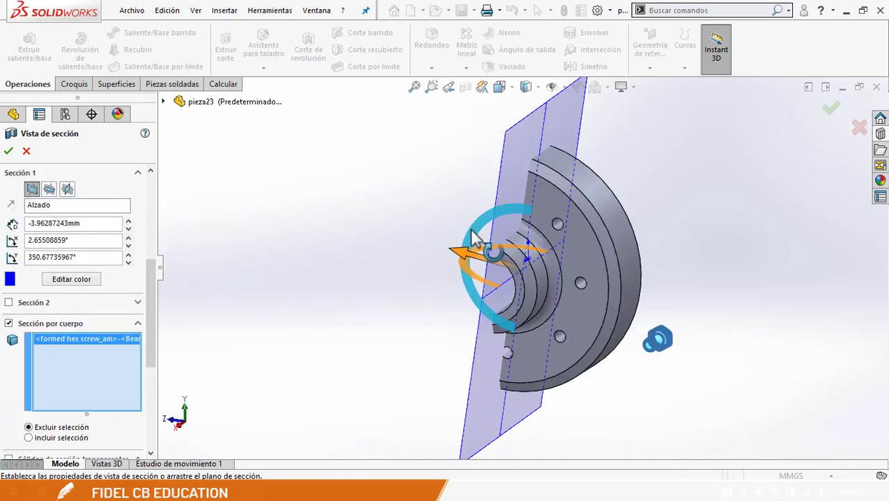
{"action": "left_click_drag", "start_coordinate": [474, 236], "coordinate": [603, 268]}
{"action": "left_click_drag", "start_coordinate": [608, 313], "coordinate": [610, 331]}
{"action": "middle_click_drag", "start_coordinate": [694, 357], "coordinate": [659, 345]}
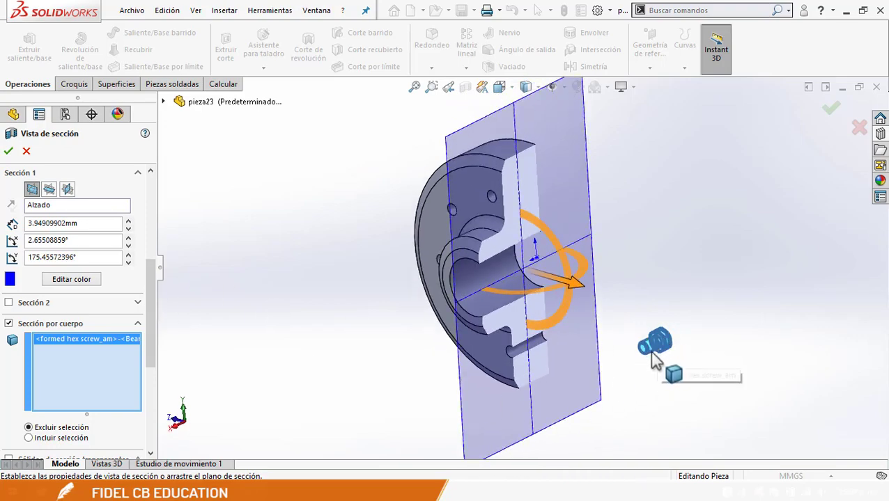
{"action": "left_click", "coordinate": [9, 153]}
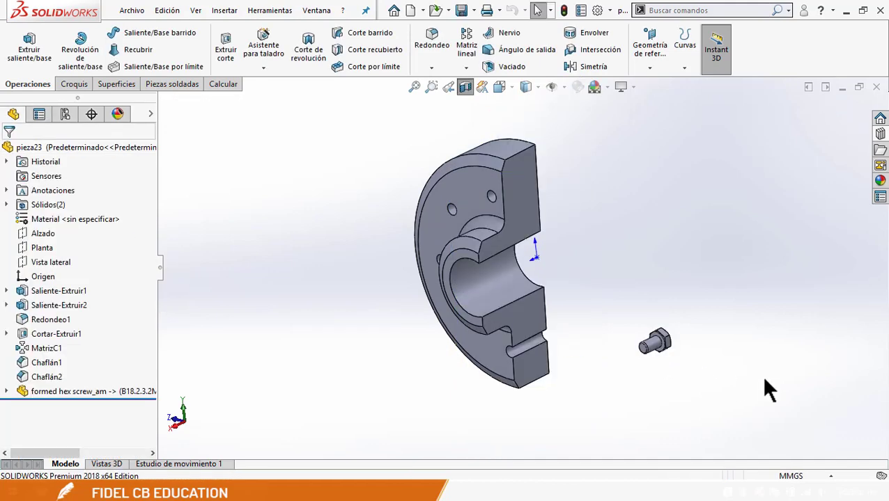
{"action": "mouse_move", "coordinate": [645, 346]}
{"action": "middle_mouse_down"}
{"action": "mouse_move", "coordinate": [674, 341]}
{"action": "mouse_move", "coordinate": [668, 351]}
{"action": "mouse_move", "coordinate": [661, 346]}
{"action": "middle_mouse_up"}
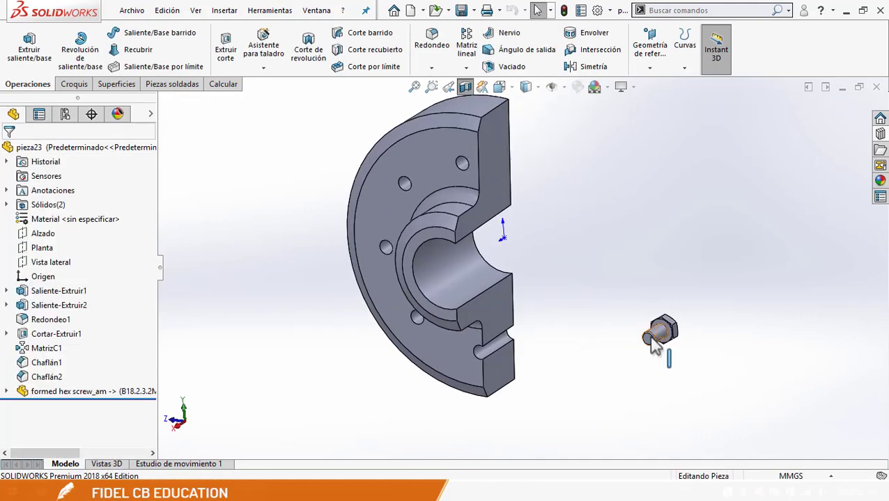
{"action": "left_click", "coordinate": [653, 336]}
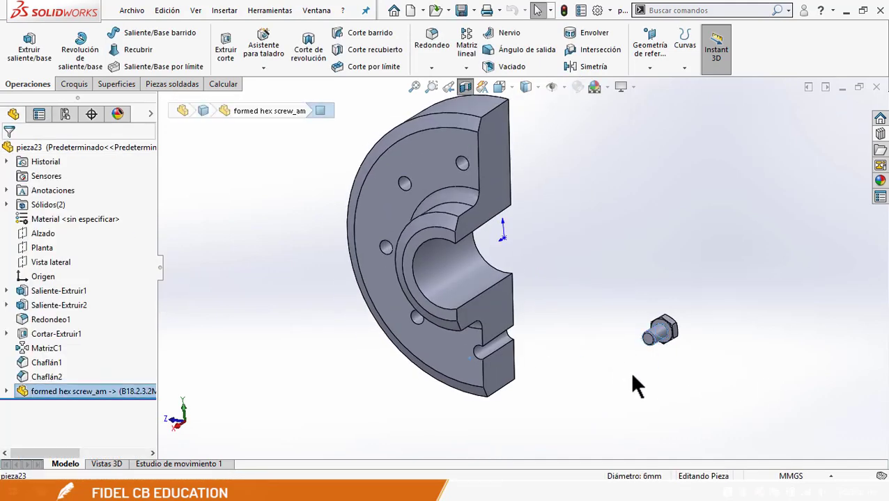
{"action": "left_click", "coordinate": [629, 372]}
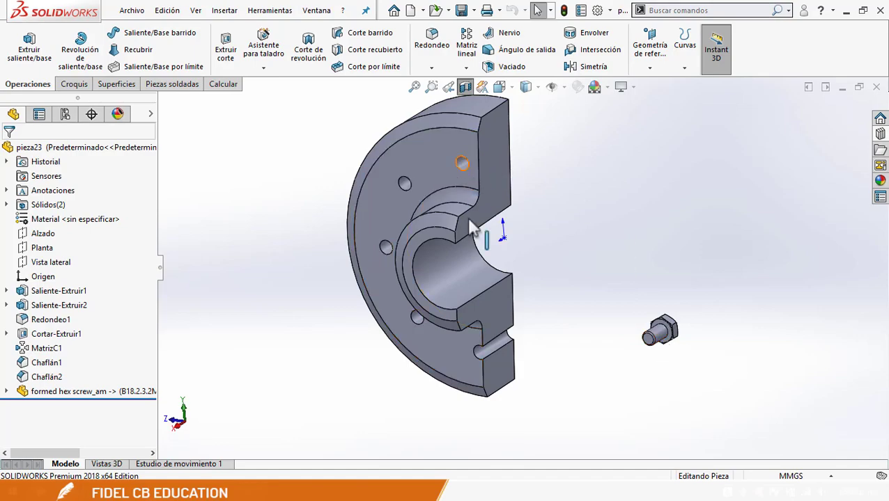
Reopen the section view settings, disable section by body, and include the screw in the transparent section bodies
{"action": "left_click", "coordinate": [465, 90]}
{"action": "left_click", "coordinate": [466, 88]}
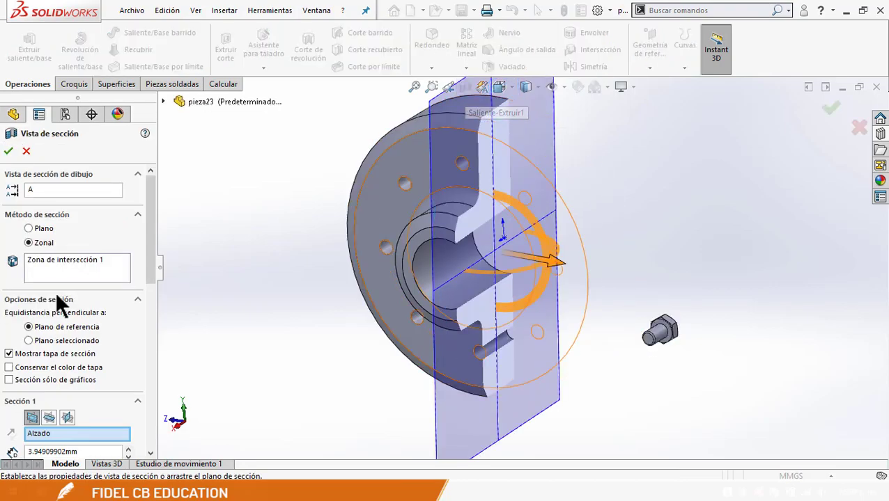
{"action": "left_click_drag", "start_coordinate": [143, 254], "coordinate": [168, 357]}
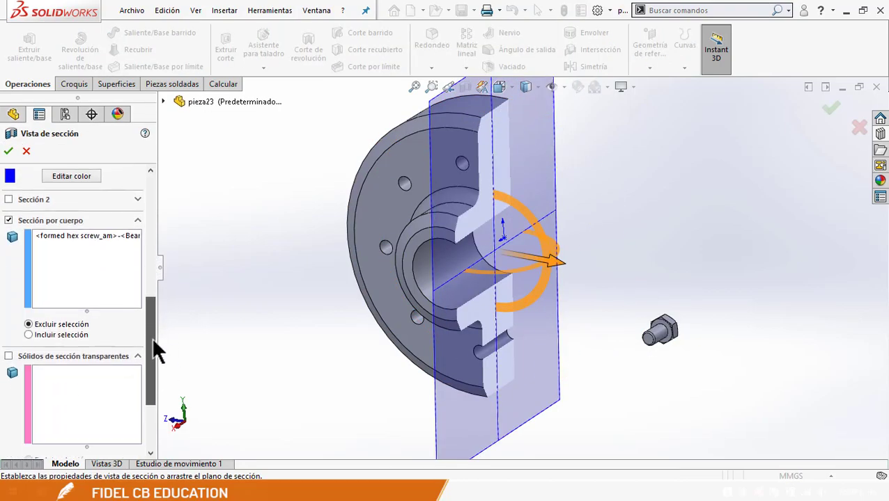
{"action": "left_click", "coordinate": [8, 220]}
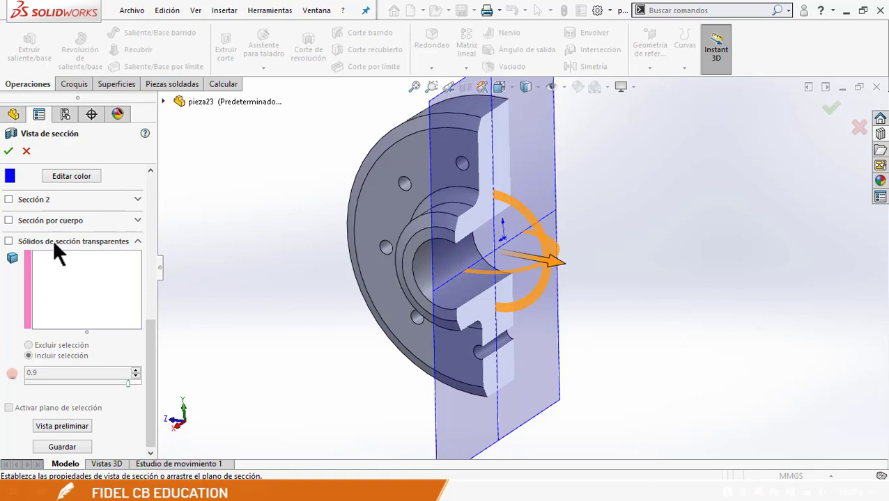
{"action": "left_click", "coordinate": [71, 278]}
{"action": "left_click_drag", "start_coordinate": [528, 265], "coordinate": [399, 241]}
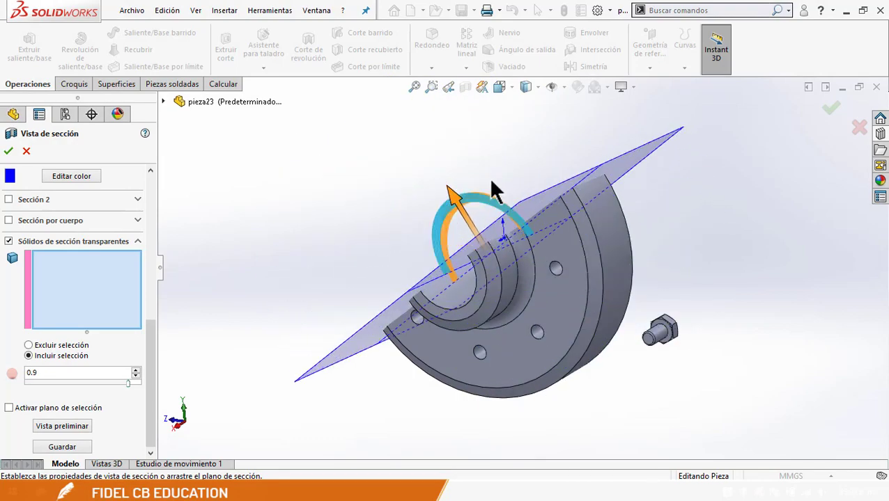
{"action": "left_click", "coordinate": [654, 333]}
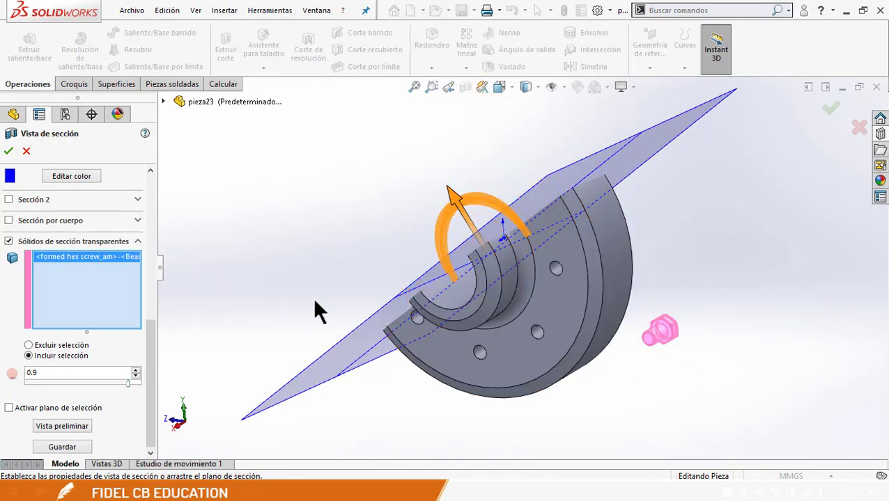
Rotate the section plane freely around the flange to a near-vertical cut and apply the section view
{"action": "left_click_drag", "start_coordinate": [506, 218], "coordinate": [585, 353]}
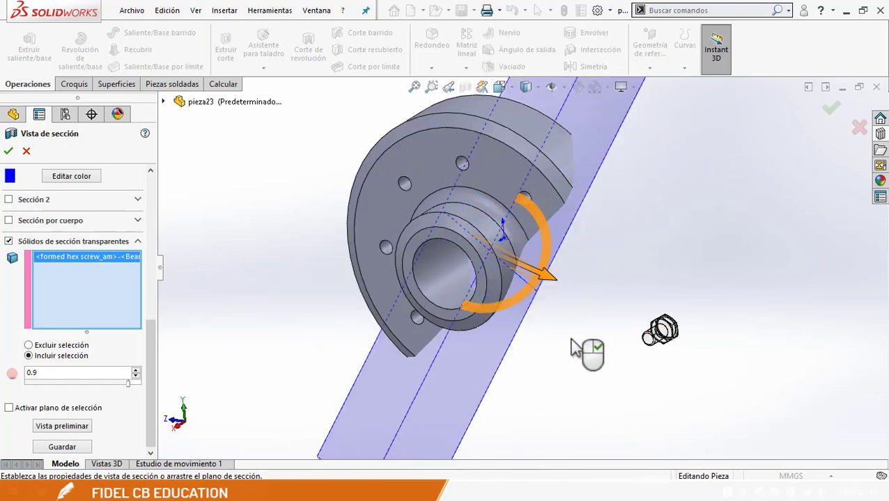
{"action": "middle_click_drag", "start_coordinate": [605, 279], "coordinate": [571, 241]}
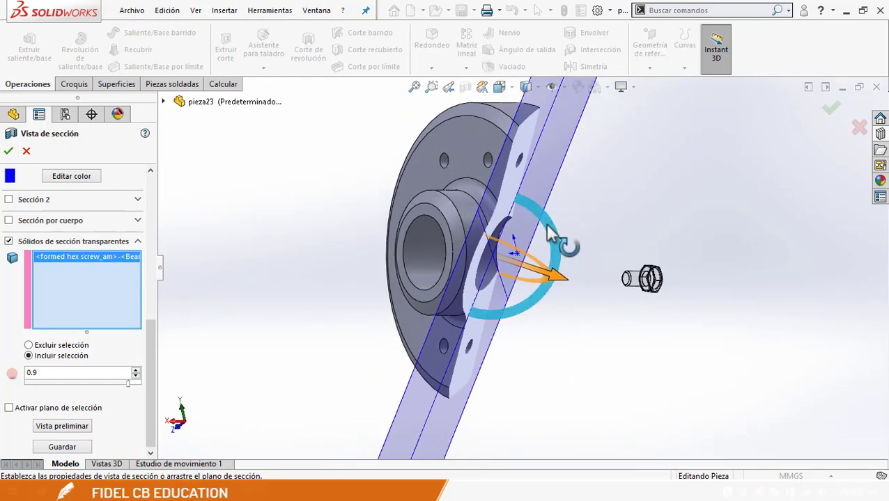
{"action": "left_click_drag", "start_coordinate": [531, 245], "coordinate": [561, 247]}
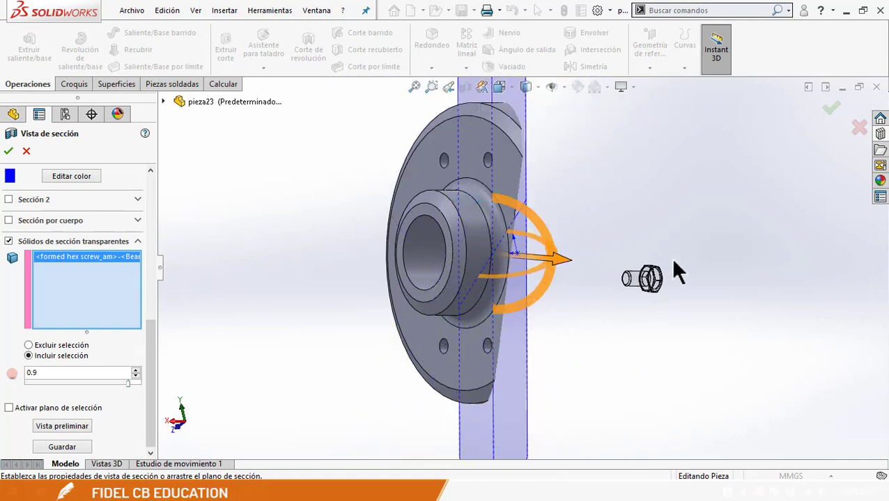
{"action": "left_click", "coordinate": [8, 151]}
Inspect the cut flange and the transparent screw, and turn the section view off
{"action": "middle_click_drag", "start_coordinate": [619, 357], "coordinate": [638, 301]}
{"action": "scroll", "coordinate": [604, 267], "scroll_direction": "down", "scroll_amount": 3}
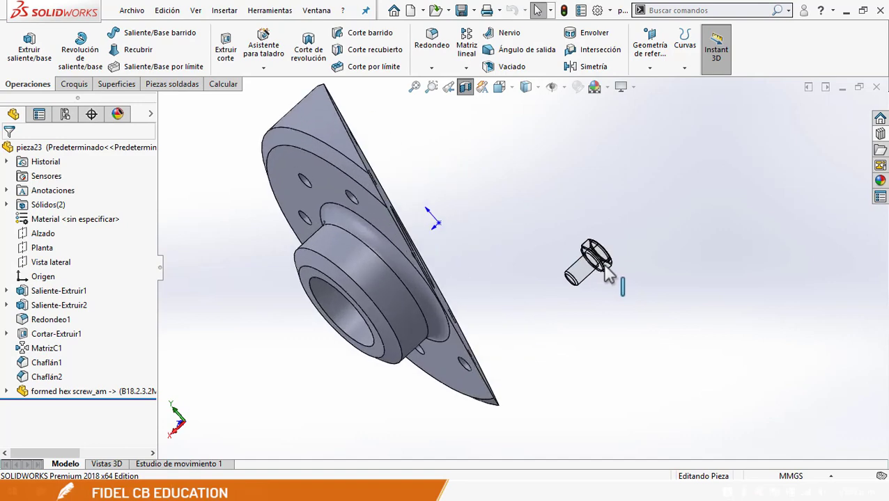
{"action": "scroll", "coordinate": [592, 265], "scroll_direction": "up", "scroll_amount": 3}
{"action": "left_click", "coordinate": [552, 268]}
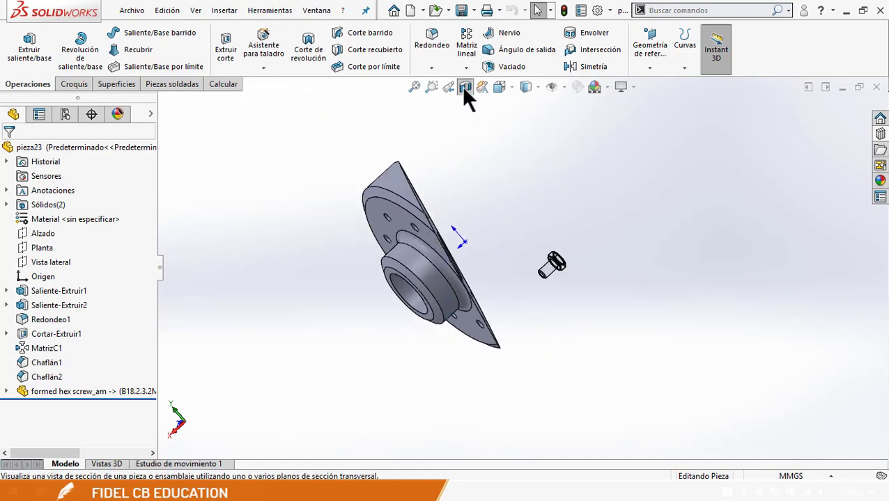
{"action": "left_click", "coordinate": [464, 88]}
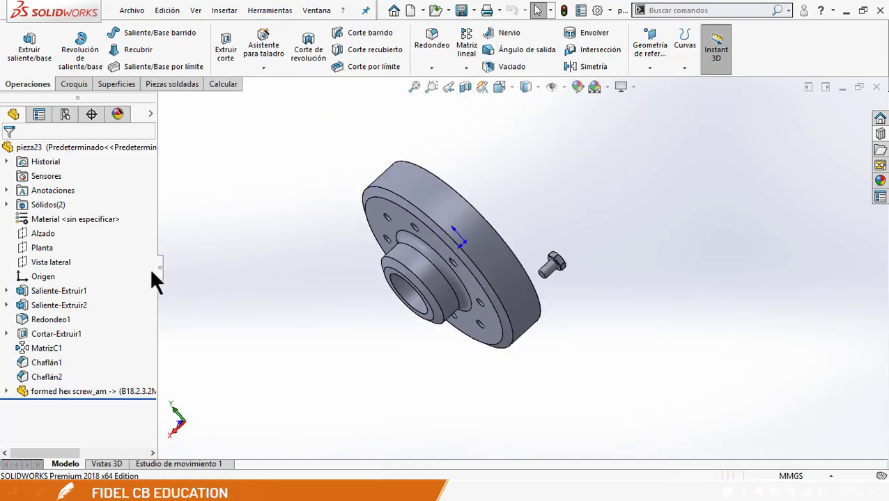
Reopen the section view, compare excluding and including the screw in the transparent section bodies, keep it included, and apply the section
{"action": "middle_click_drag", "start_coordinate": [565, 258], "coordinate": [429, 128]}
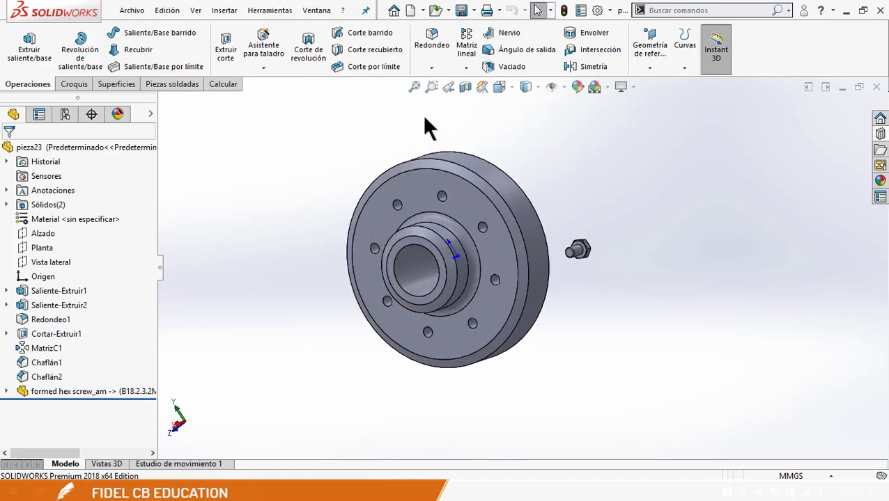
{"action": "left_click", "coordinate": [464, 87]}
{"action": "left_click_drag", "start_coordinate": [152, 254], "coordinate": [151, 396]}
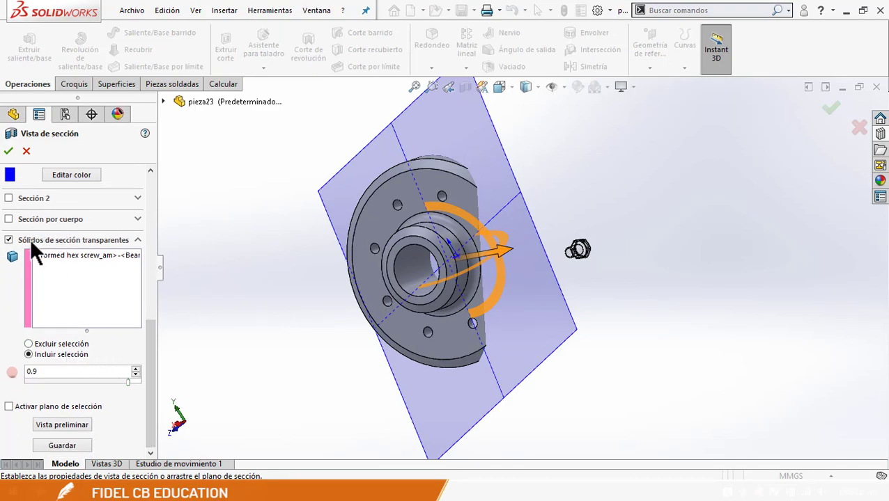
{"action": "left_click", "coordinate": [45, 343]}
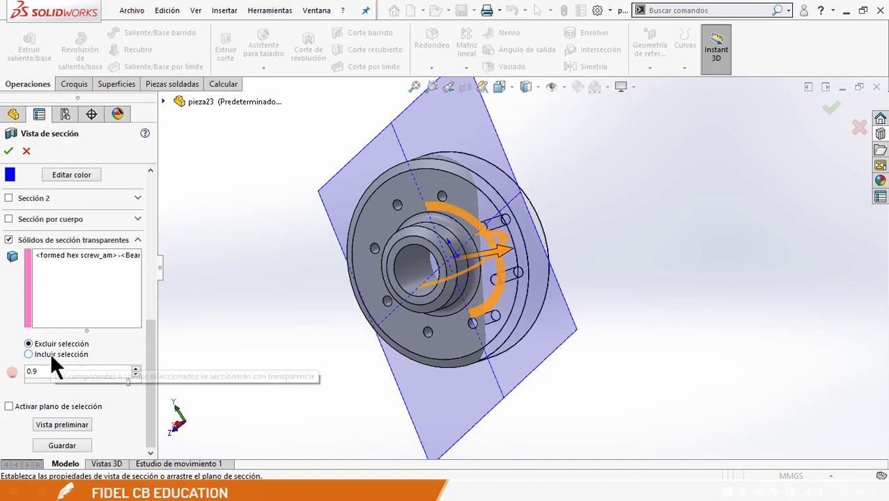
{"action": "left_click", "coordinate": [50, 353]}
{"action": "left_click", "coordinate": [59, 344]}
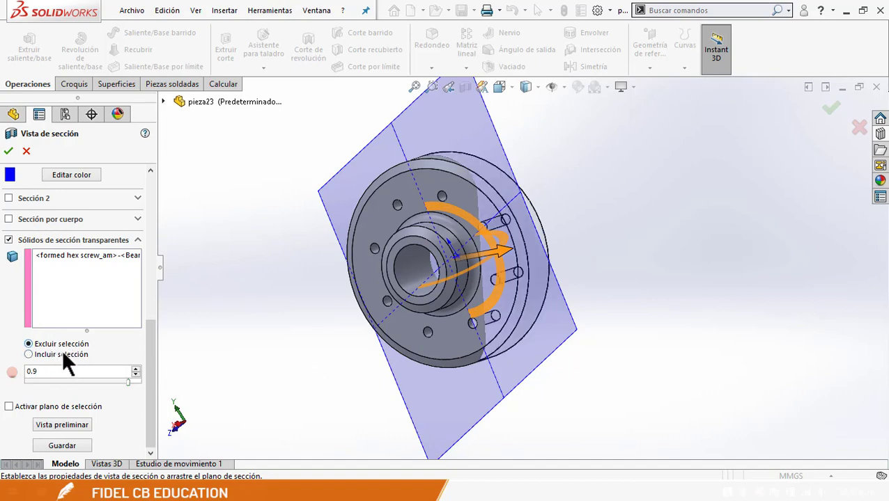
{"action": "left_click", "coordinate": [62, 353]}
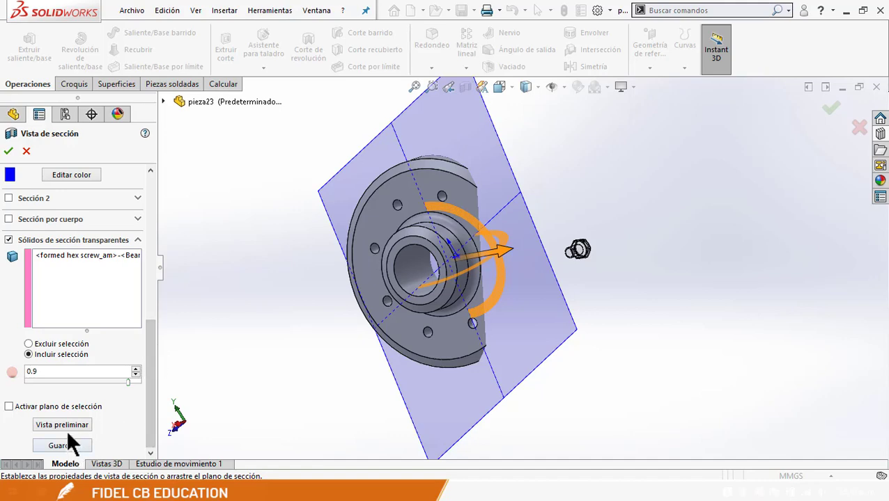
{"action": "left_click", "coordinate": [9, 152]}
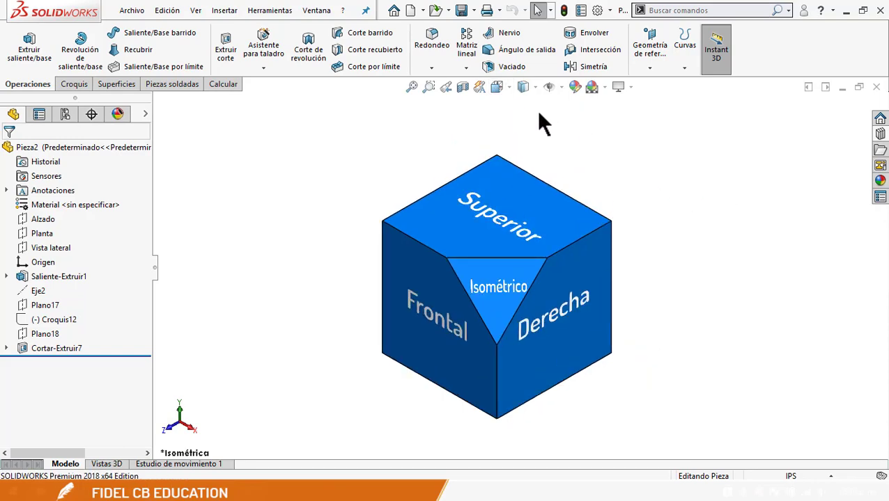
Preview the Izquierda, Posterior and Derecha orientations of the labelled cube with the view selector
{"action": "left_click", "coordinate": [510, 87]}
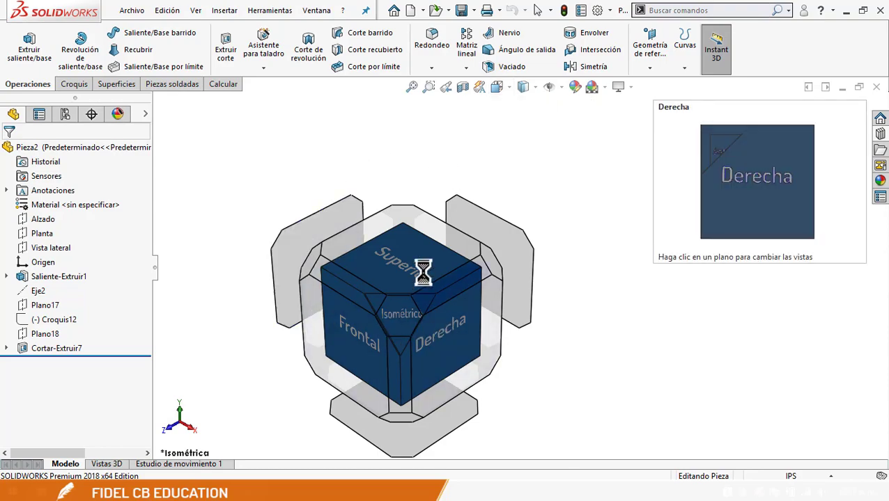
{"action": "mouse_move", "coordinate": [333, 222]}
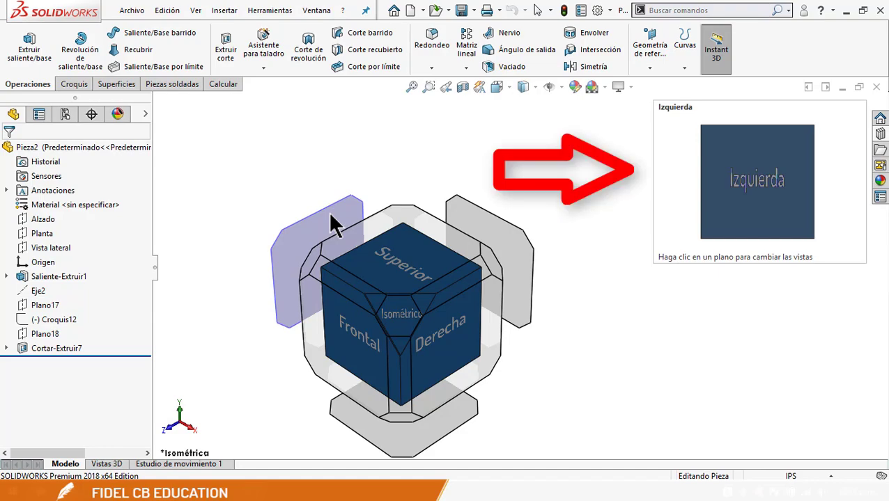
{"action": "mouse_move", "coordinate": [460, 220]}
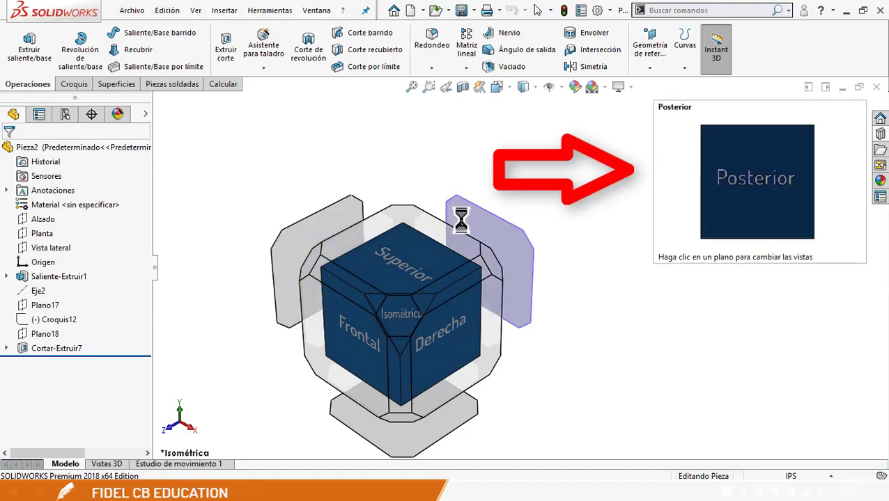
{"action": "mouse_move", "coordinate": [462, 333]}
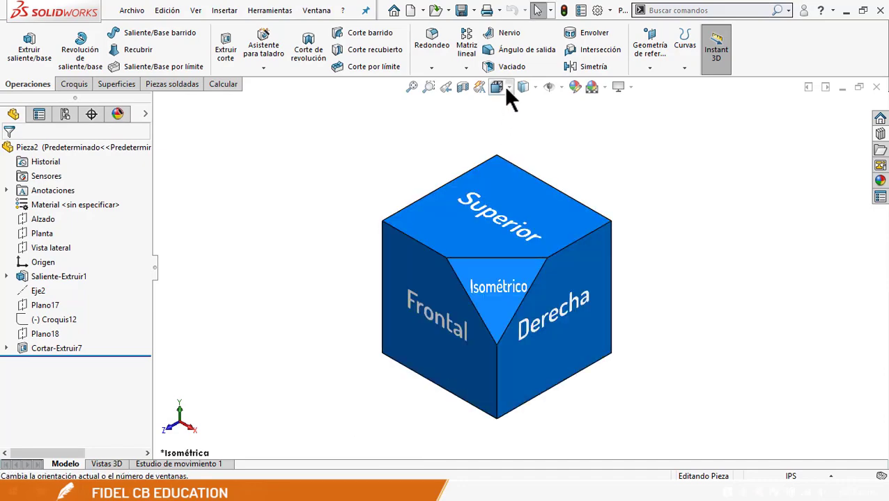
Preview the cube's visible faces in the view selector and orient the model to the Frontal view
{"action": "left_click", "coordinate": [509, 87]}
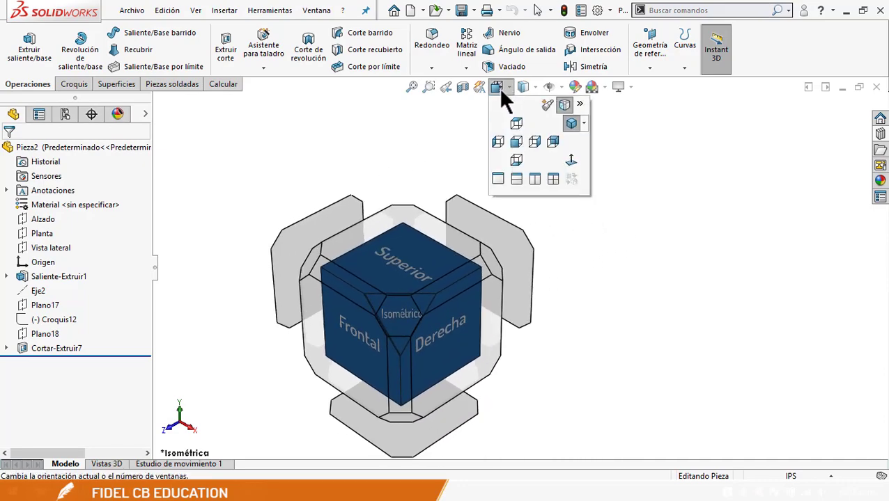
{"action": "mouse_move", "coordinate": [491, 352]}
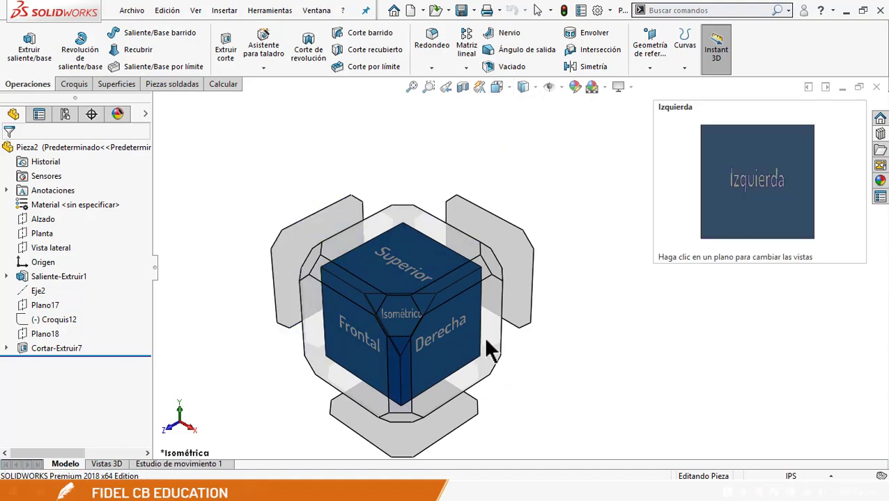
{"action": "mouse_move", "coordinate": [406, 262]}
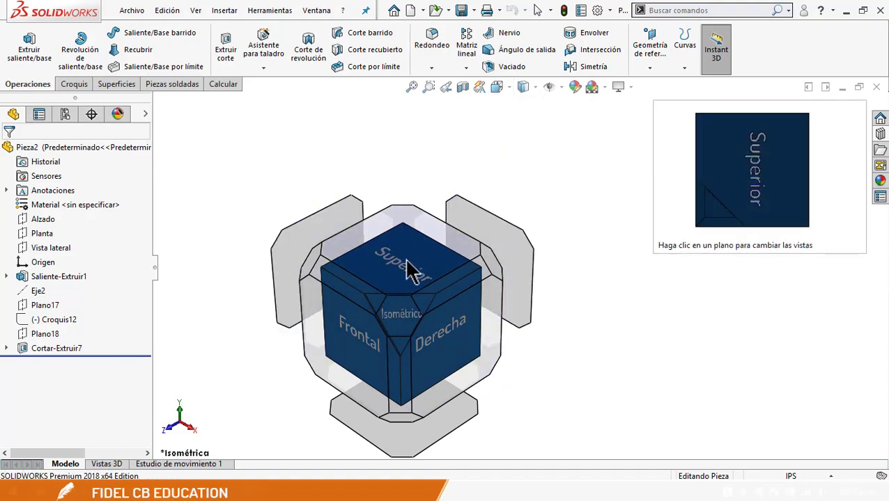
{"action": "mouse_move", "coordinate": [348, 330]}
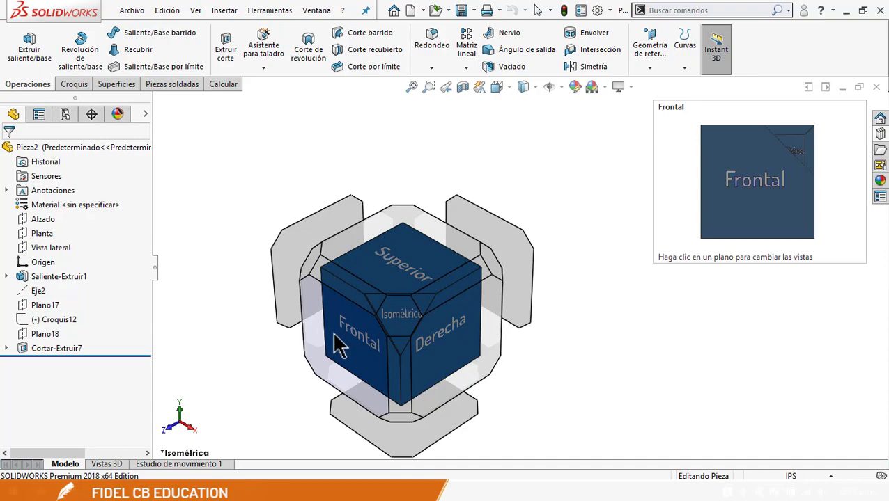
{"action": "left_click", "coordinate": [331, 348]}
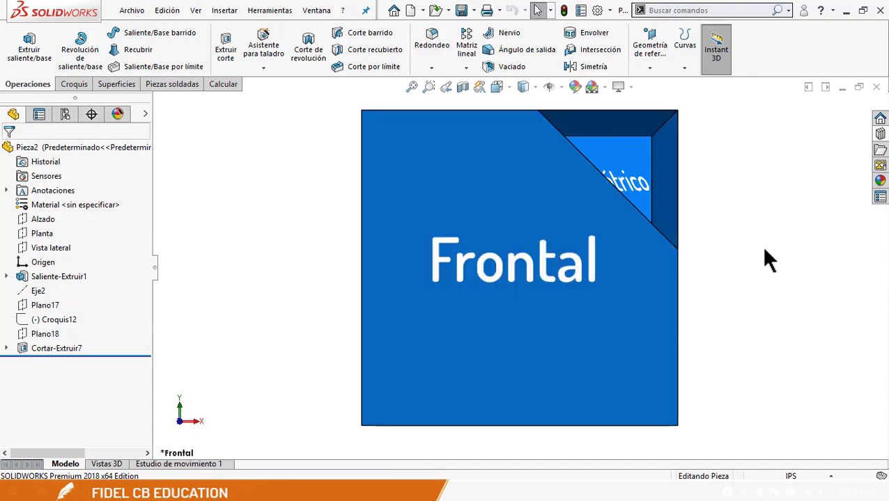
Disable the view selector around the cube in the view orientation options and enable it again
{"action": "left_click", "coordinate": [505, 94]}
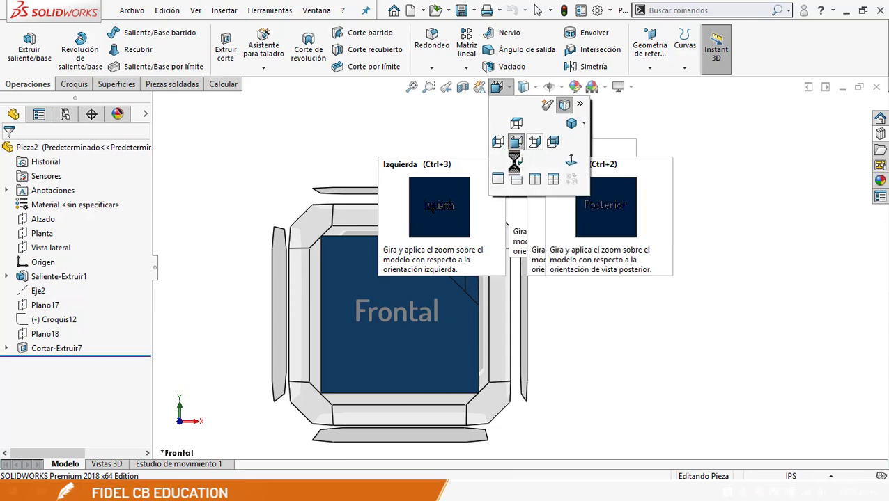
{"action": "left_click", "coordinate": [566, 106]}
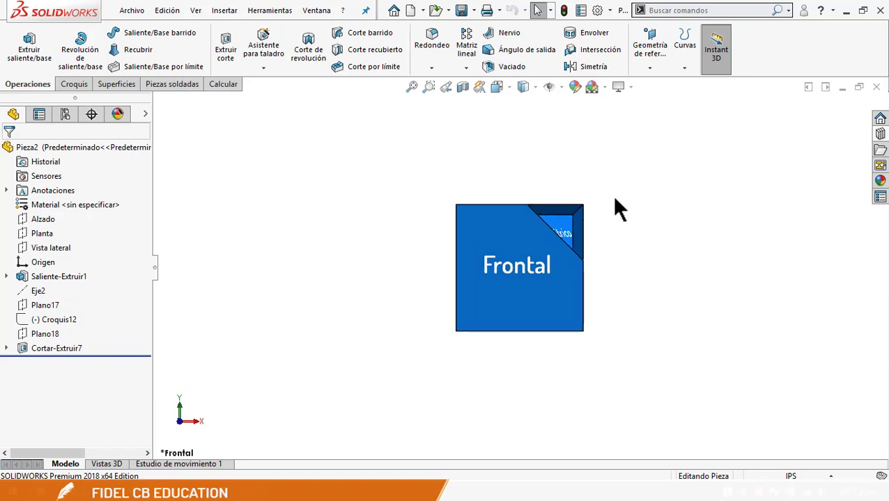
{"action": "left_click", "coordinate": [509, 87]}
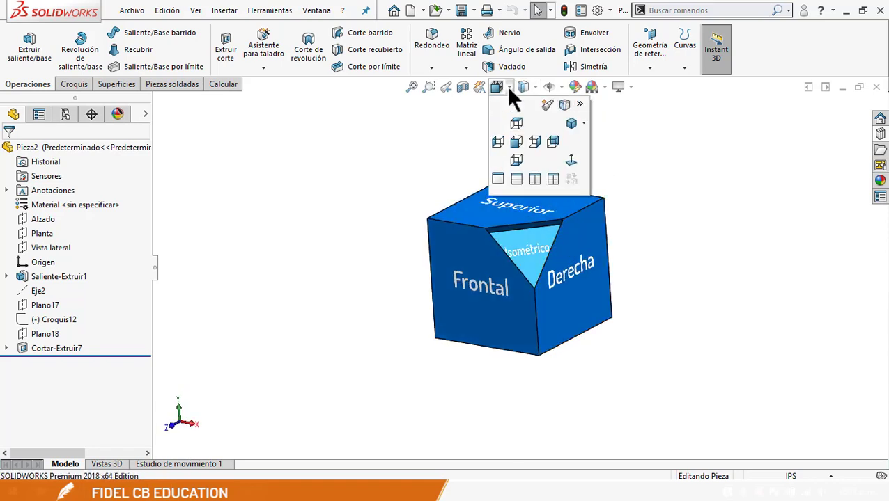
{"action": "left_click", "coordinate": [566, 106]}
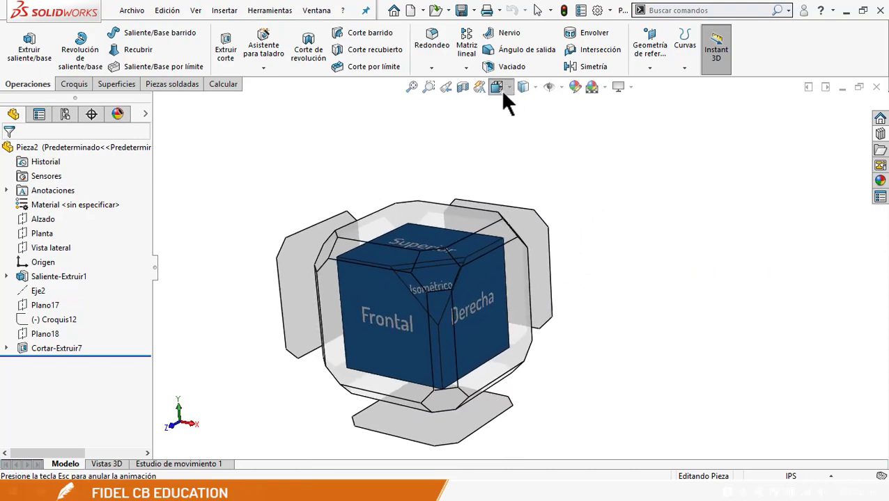
Orient the cube to the standard Derecha view, rotate it to an oblique angle, and fit it to the screen
{"action": "left_click", "coordinate": [501, 87]}
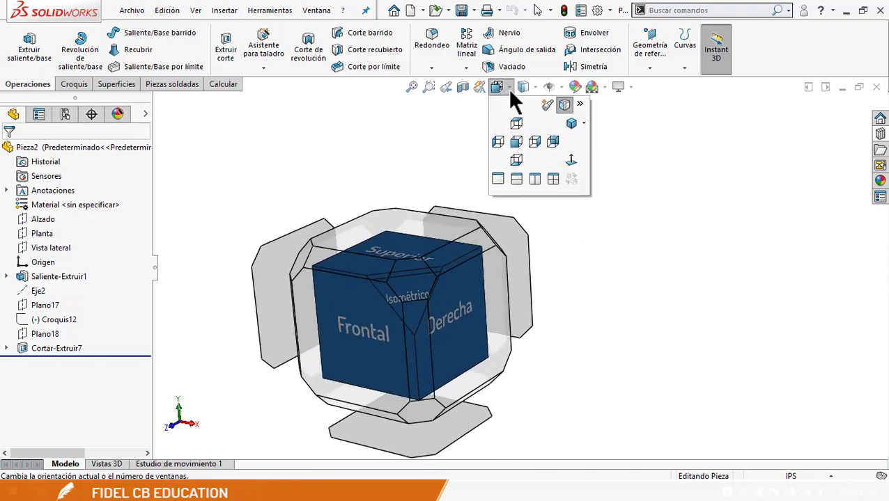
{"action": "left_click", "coordinate": [538, 142]}
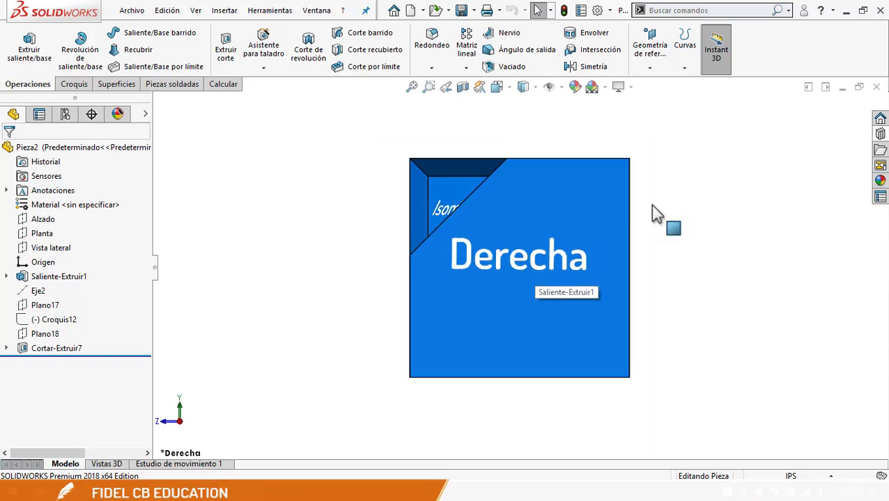
{"action": "middle_click_drag", "start_coordinate": [522, 161], "coordinate": [630, 204]}
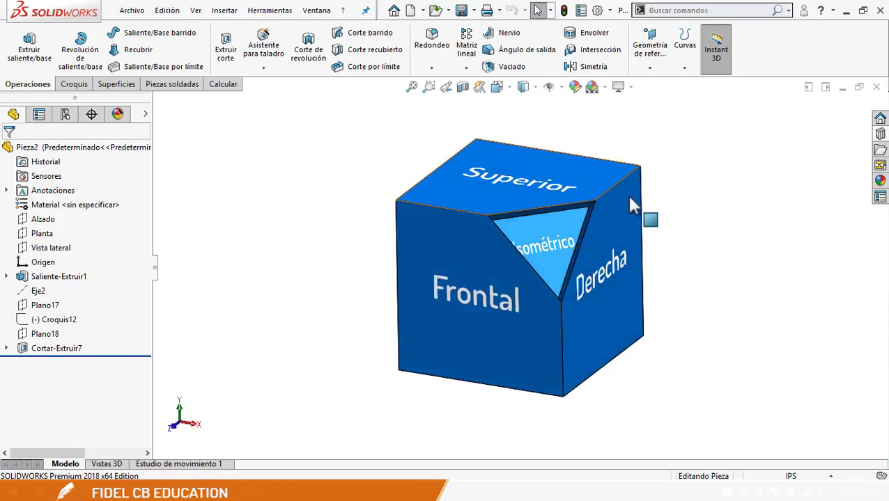
{"action": "key", "text": "f"}
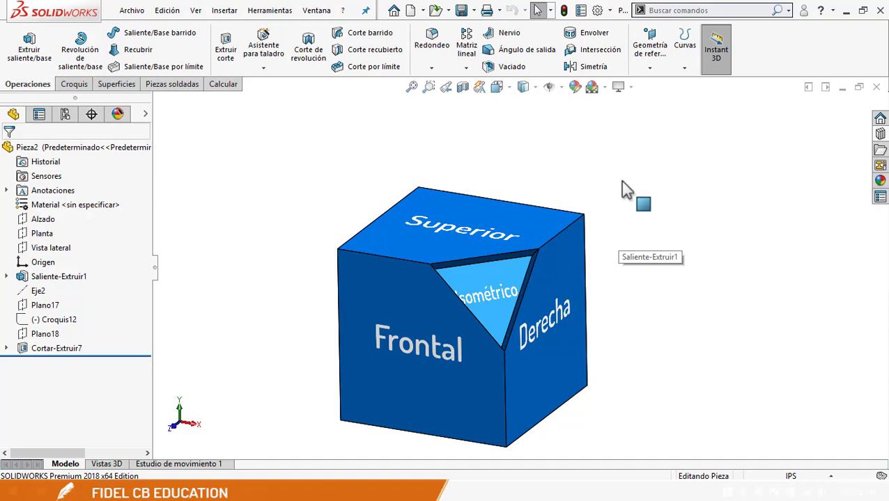
Switch the cube through the standard Frontal, Posterior and Izquierda views and return to Frontal
{"action": "key", "text": "ctrl+1"}
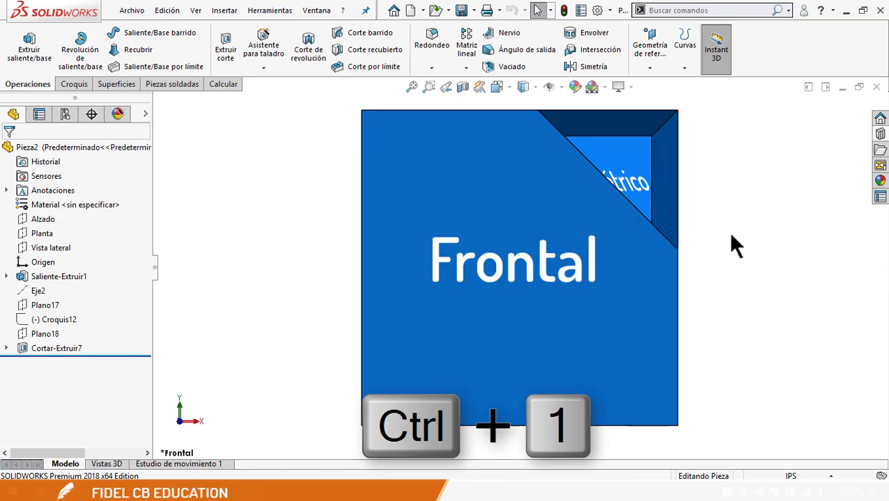
{"action": "key", "text": "ctrl+2"}
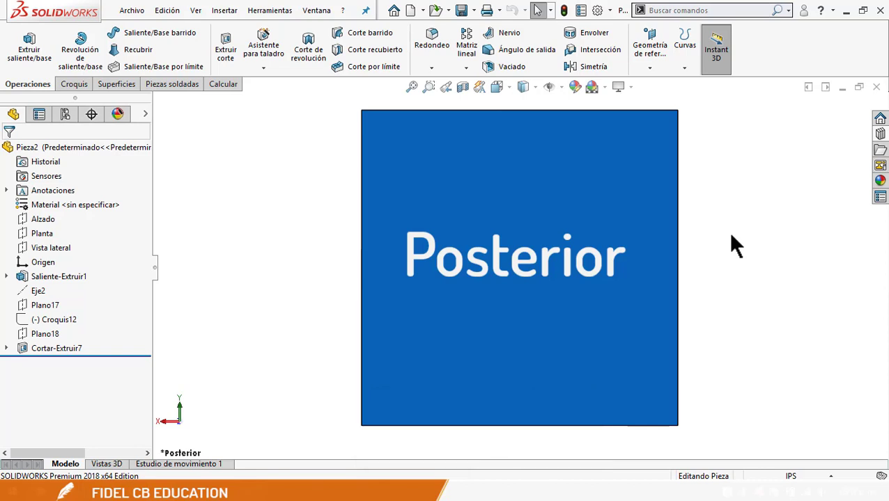
{"action": "key", "text": "ctrl+3"}
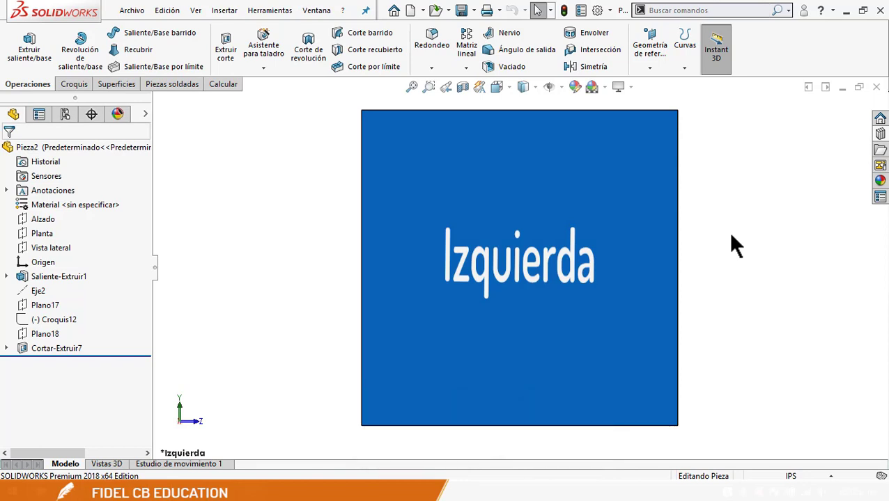
{"action": "key", "text": "ctrl+1"}
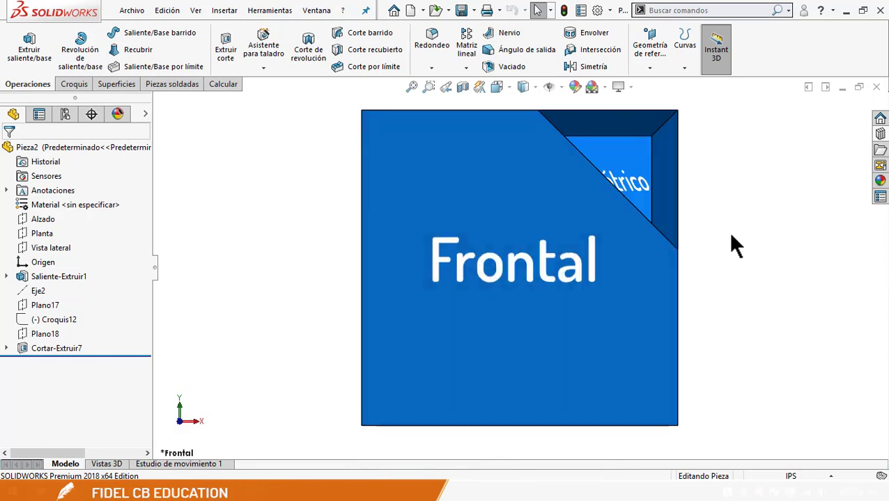
Switch the cube through the Derecha, Superior, Inferior and Isométrica views, and restore the isometric view after rotating it
{"action": "key", "text": "ctrl+4"}
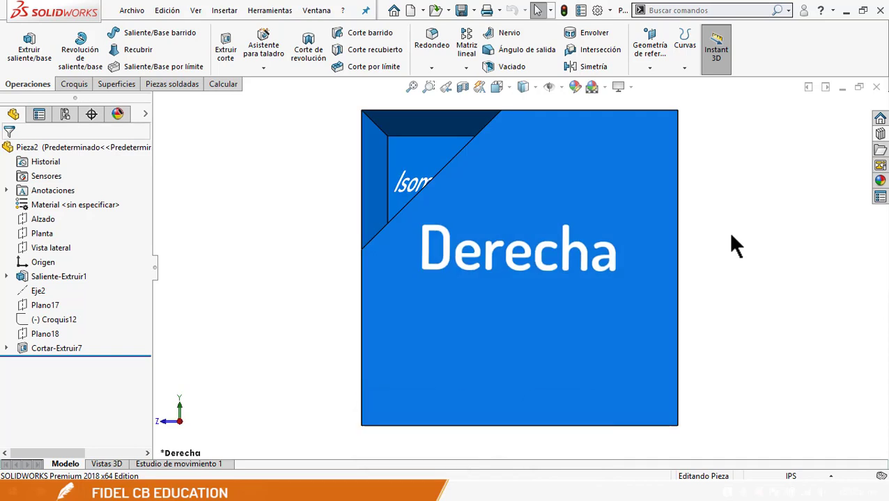
{"action": "key", "text": "ctrl+5"}
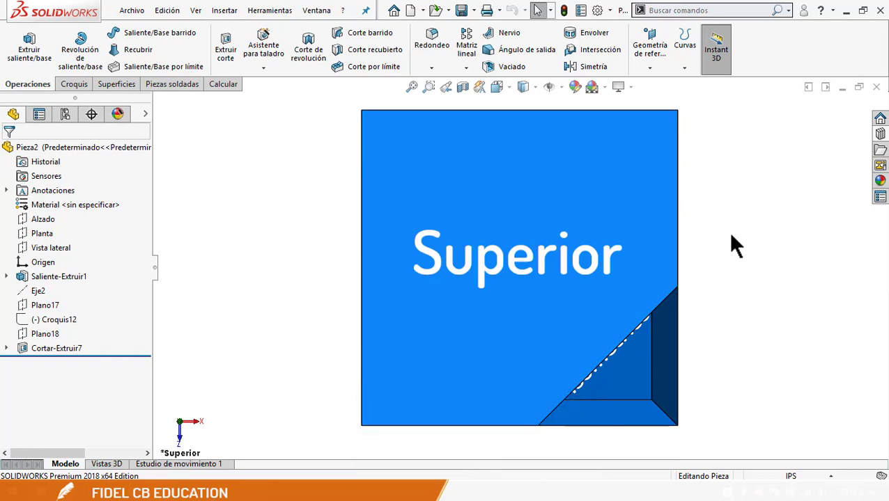
{"action": "key", "text": "ctrl+6"}
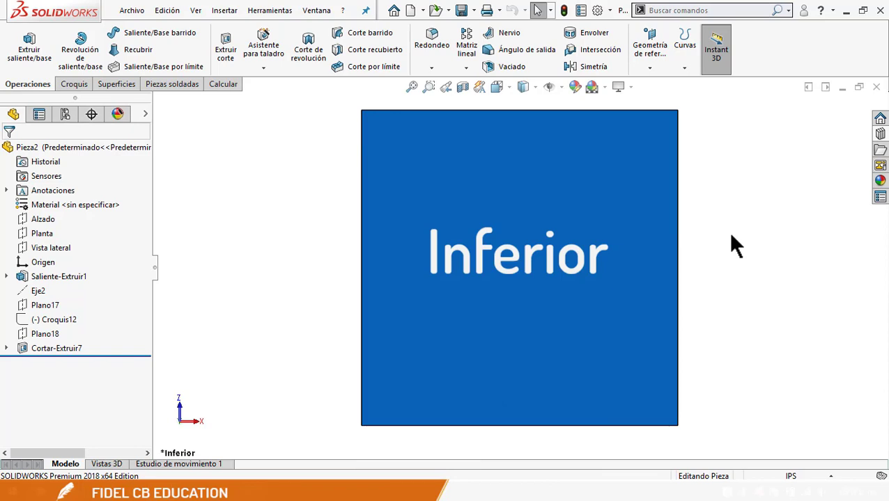
{"action": "key", "text": "ctrl+7"}
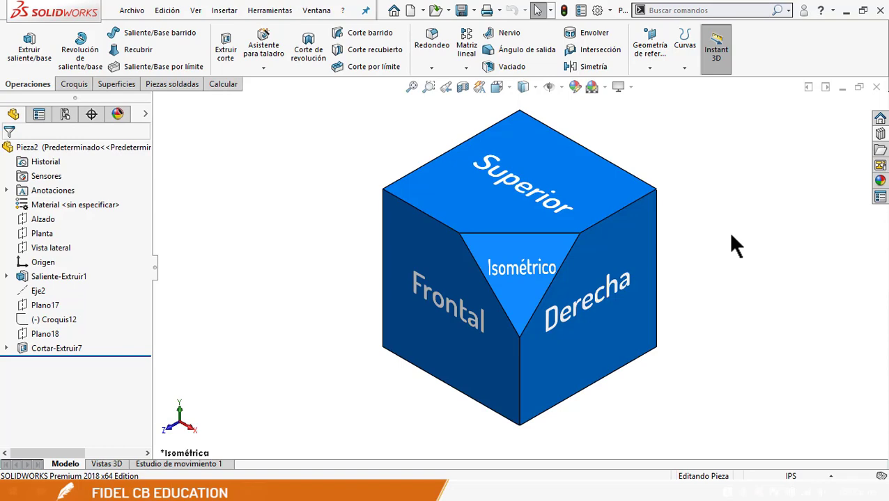
{"action": "middle_click_drag", "start_coordinate": [732, 235], "coordinate": [617, 313]}
{"action": "key", "text": "ctrl+7"}
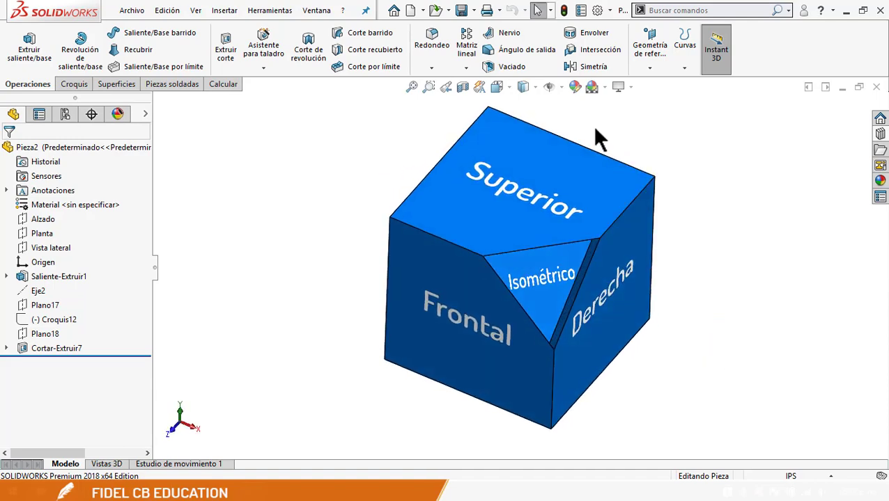
Rotate the cube slightly, fit it to the screen, and split the graphics area into two horizontal views
{"action": "middle_click_drag", "start_coordinate": [707, 338], "coordinate": [685, 309]}
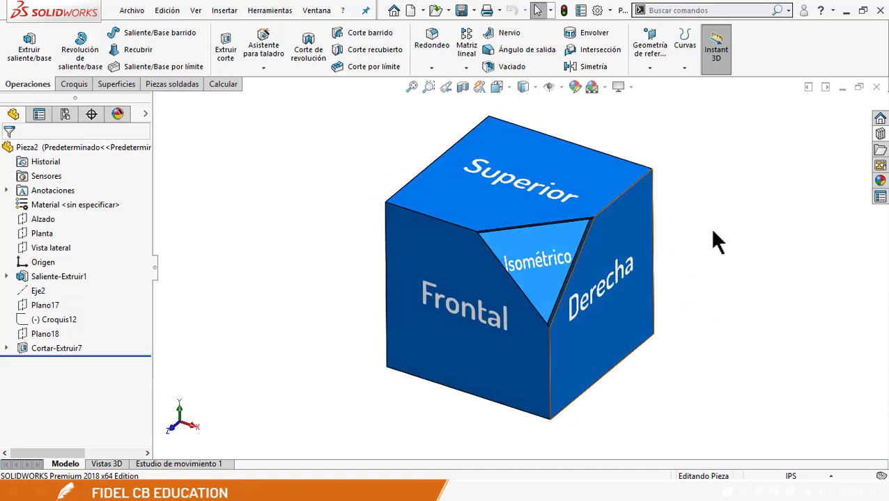
{"action": "key", "text": "f"}
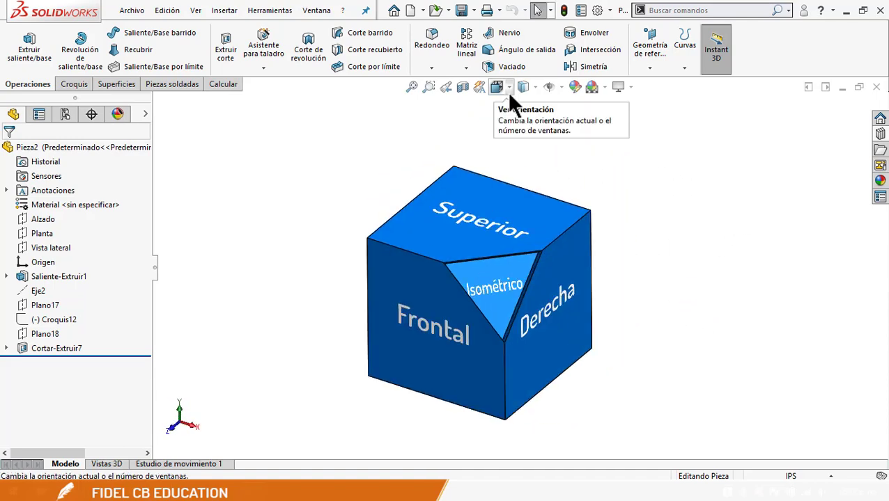
{"action": "left_click", "coordinate": [510, 96]}
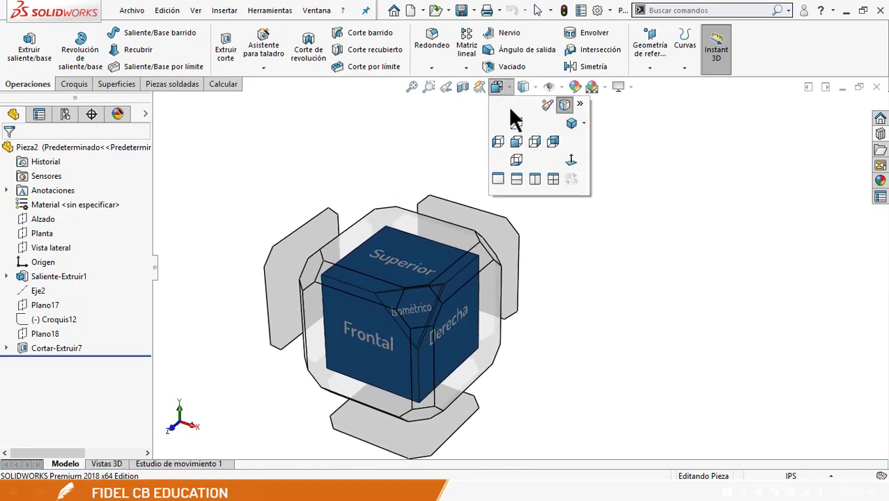
{"action": "left_click", "coordinate": [516, 179]}
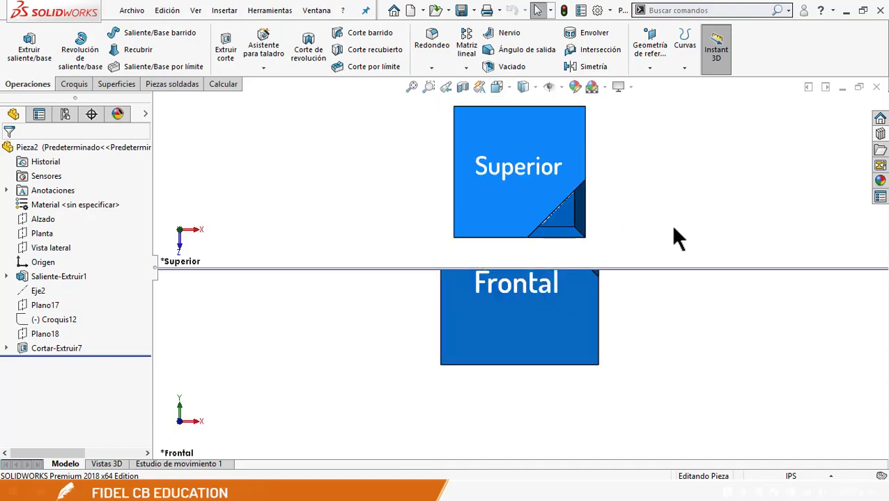
Change the layout to two vertical views and rotate the cube independently in each one
{"action": "left_click", "coordinate": [508, 88]}
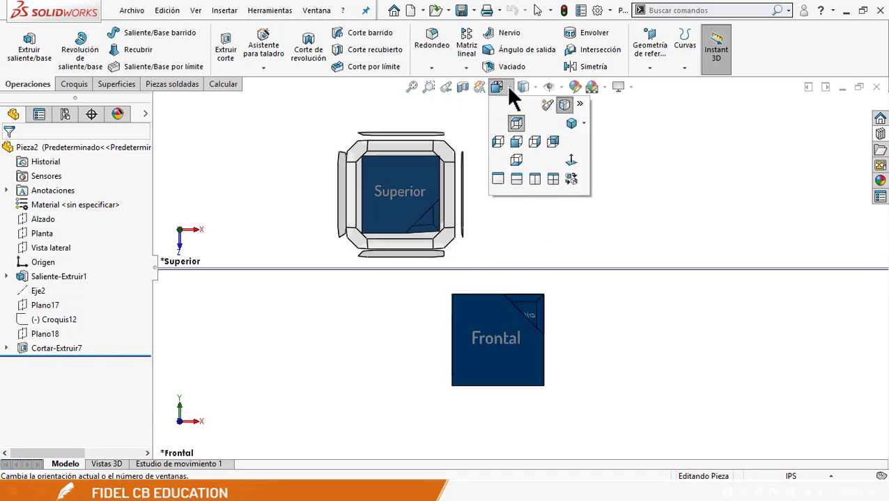
{"action": "left_click", "coordinate": [534, 181]}
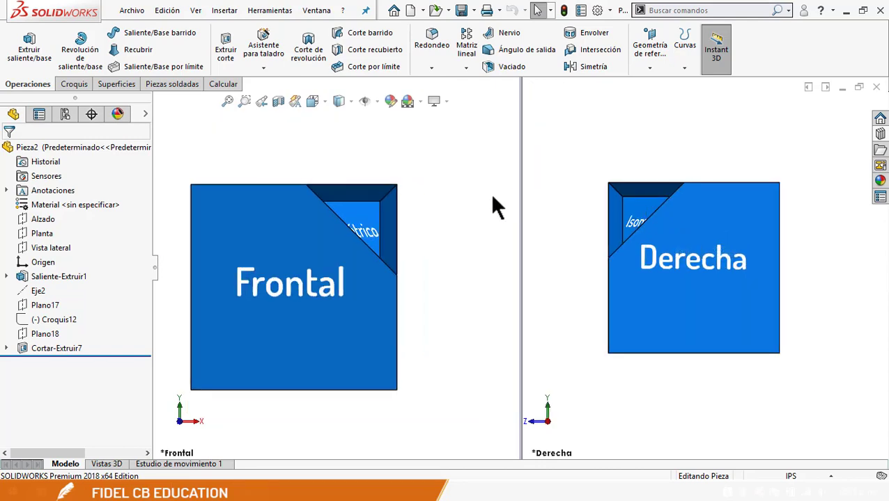
{"action": "middle_click_drag", "start_coordinate": [491, 204], "coordinate": [451, 282]}
{"action": "middle_click_drag", "start_coordinate": [592, 183], "coordinate": [603, 214]}
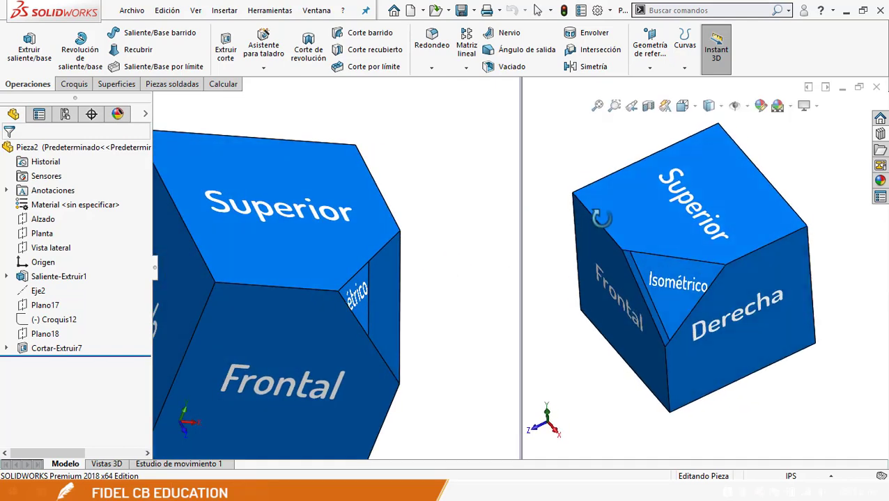
Change the layout to four views (Cuatro vistas) and rotate the cube separately in the individual viewports
{"action": "left_click", "coordinate": [693, 106]}
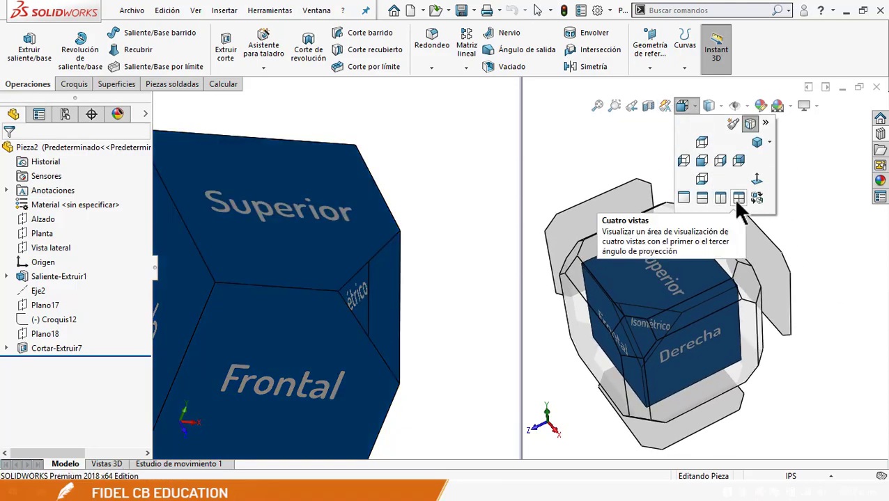
{"action": "left_click", "coordinate": [738, 199]}
{"action": "middle_click_drag", "start_coordinate": [456, 193], "coordinate": [440, 207]}
{"action": "mouse_move", "coordinate": [717, 195]}
{"action": "middle_mouse_down"}
{"action": "mouse_move", "coordinate": [729, 200]}
{"action": "mouse_move", "coordinate": [698, 193]}
{"action": "mouse_move", "coordinate": [727, 197]}
{"action": "mouse_move", "coordinate": [725, 188]}
{"action": "middle_mouse_up"}
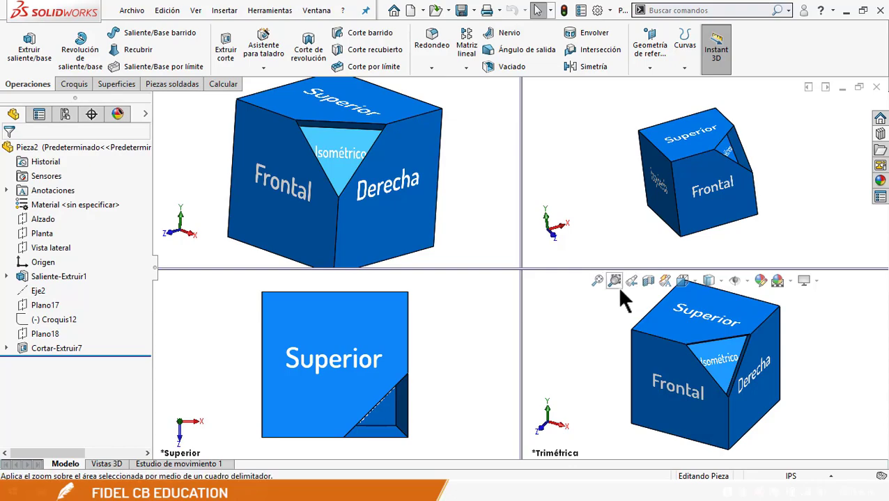
{"action": "key", "text": "Down"}
{"action": "key", "text": "Down"}
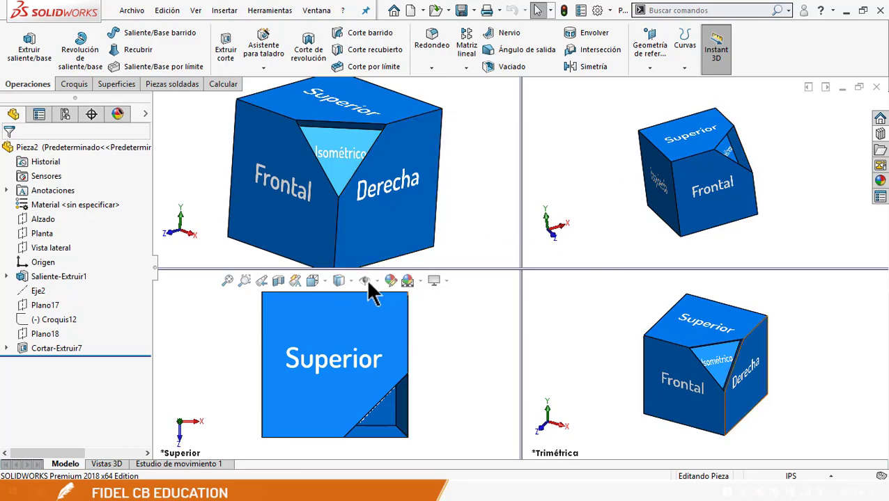
Return to a single view and orient the cube to the standard Isométrica view
{"action": "left_click", "coordinate": [321, 287]}
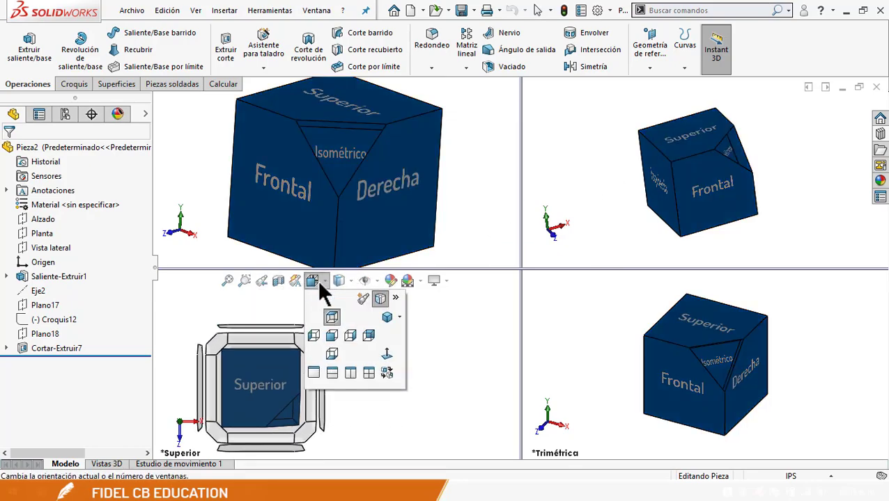
{"action": "left_click", "coordinate": [313, 376]}
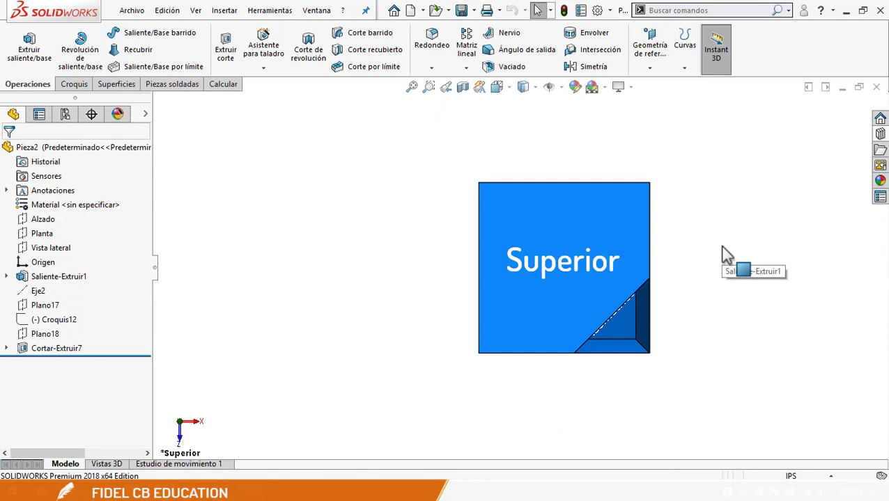
{"action": "key", "text": "ctrl+7"}
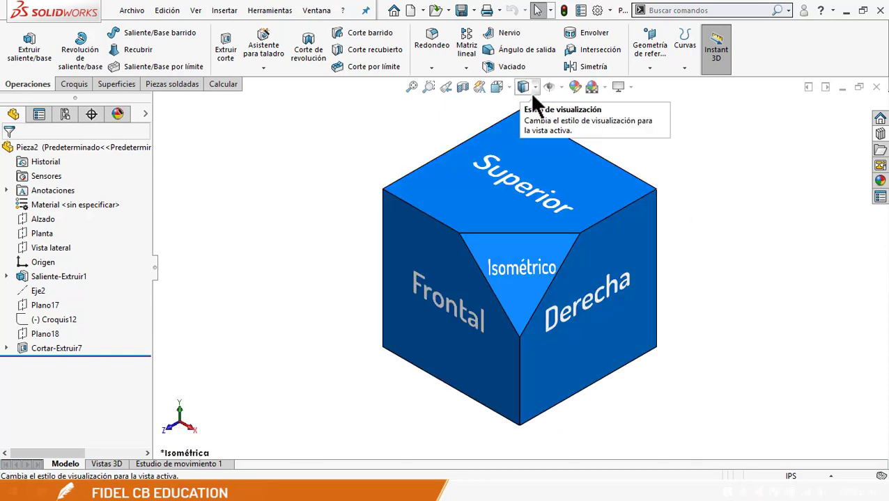
Split the display into two horizontal views, link them with Vincular vistas, and pan and zoom the cube in both together
{"action": "left_click", "coordinate": [503, 92]}
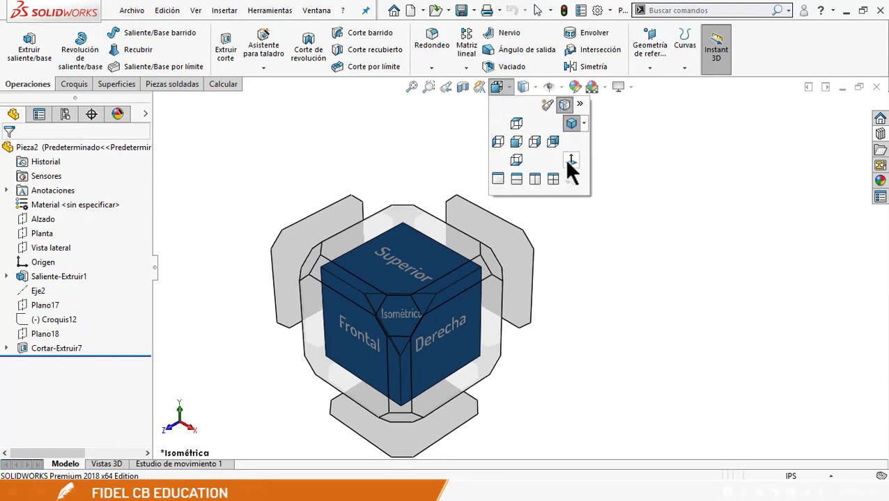
{"action": "left_click", "coordinate": [516, 179]}
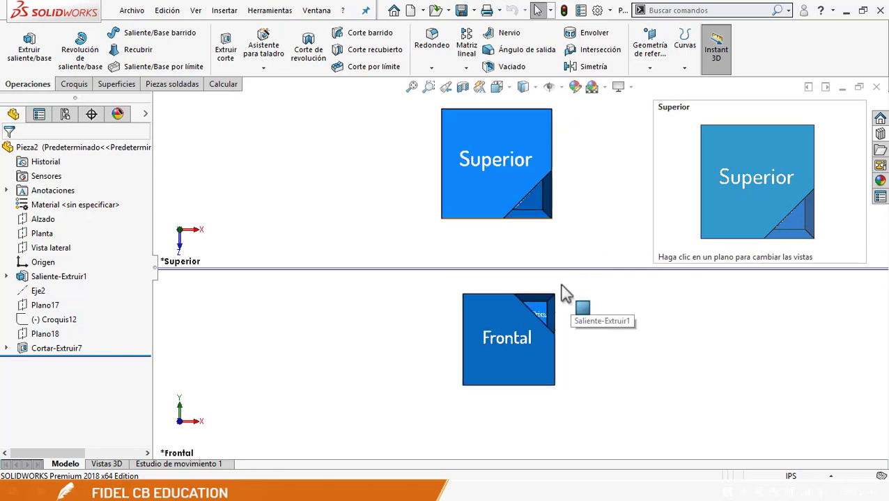
{"action": "left_click", "coordinate": [500, 90]}
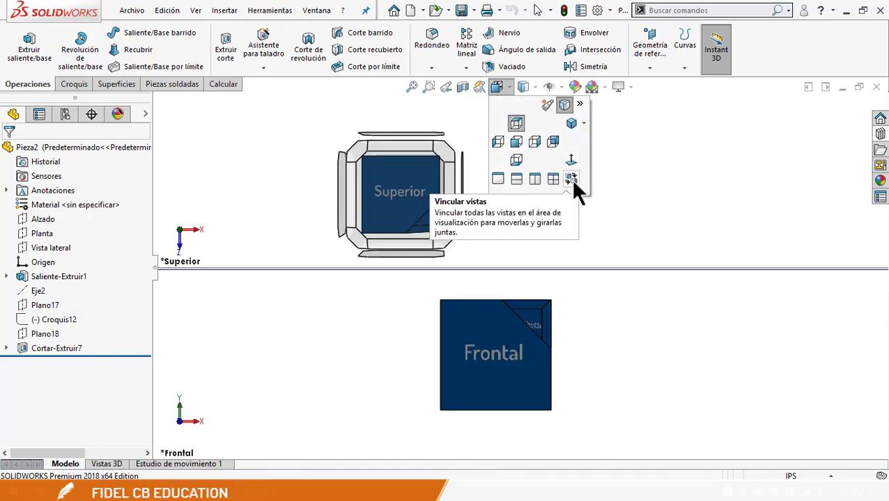
{"action": "left_click", "coordinate": [570, 178]}
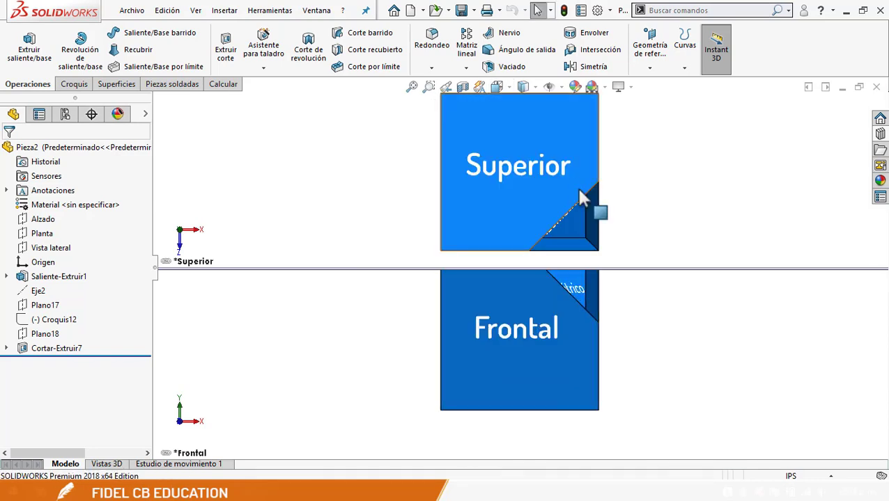
{"action": "middle_click_drag", "start_coordinate": [650, 192], "coordinate": [578, 342], "text": "ctrl"}
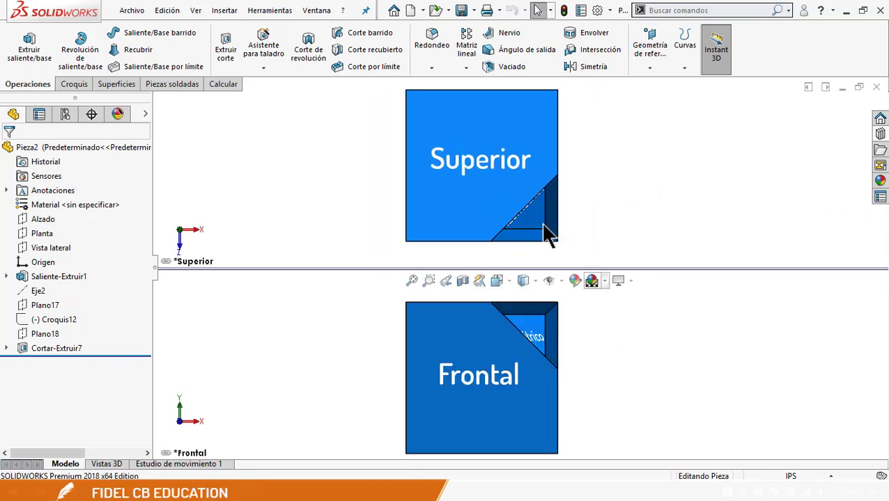
{"action": "scroll", "coordinate": [539, 232], "scroll_direction": "down", "scroll_amount": 2}
{"action": "scroll", "coordinate": [544, 306], "scroll_direction": "up", "scroll_amount": 2}
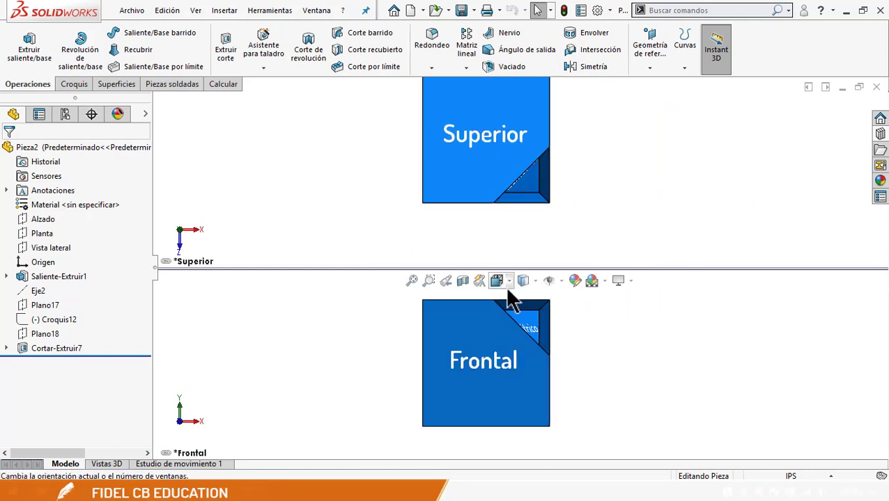
Unlink the two horizontal views and rotate the cube in each one separately
{"action": "left_click", "coordinate": [499, 283]}
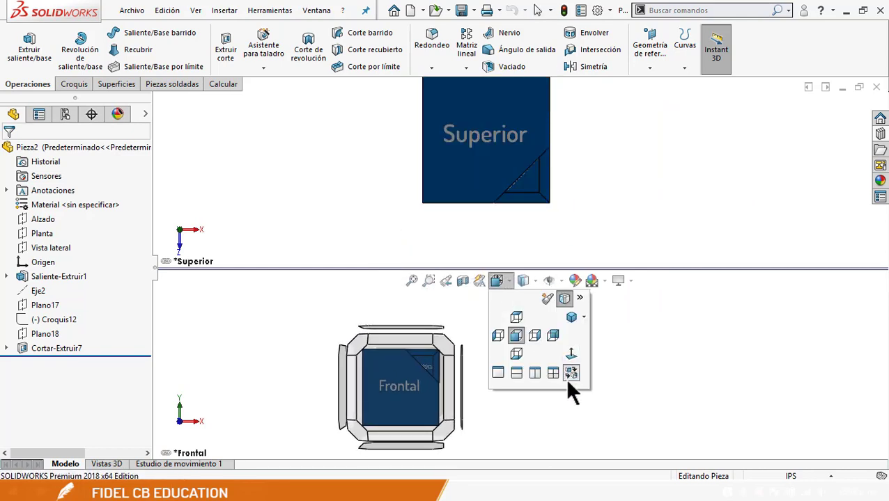
{"action": "left_click", "coordinate": [570, 374]}
{"action": "middle_click_drag", "start_coordinate": [585, 224], "coordinate": [500, 283]}
Restore the single view layout and show the cube in the Isométrica orientation
{"action": "left_click", "coordinate": [499, 282]}
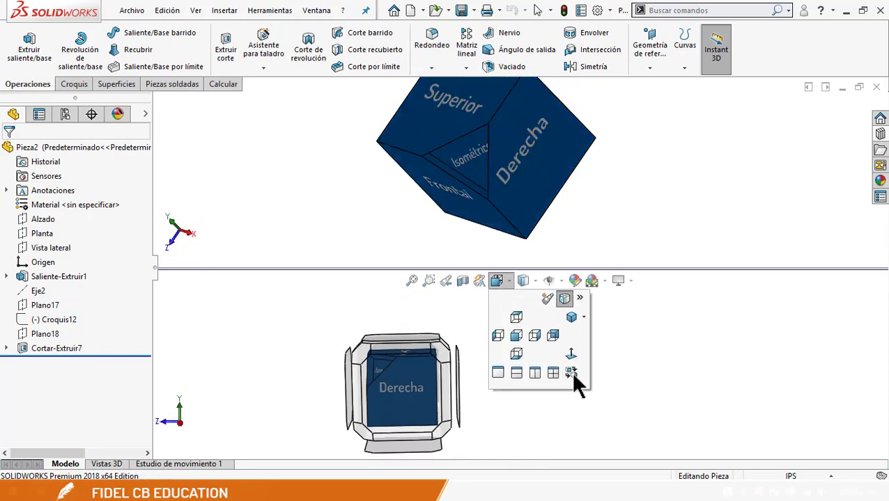
{"action": "left_click", "coordinate": [503, 373]}
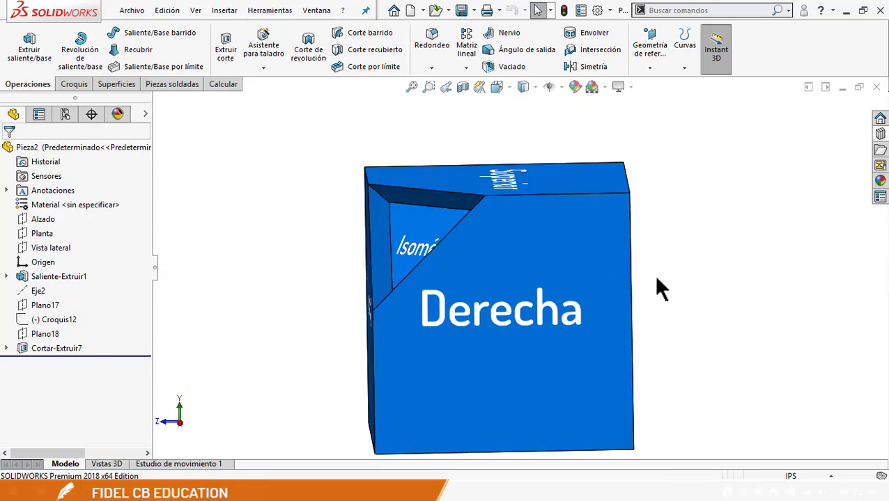
{"action": "key", "text": "ctrl+7"}
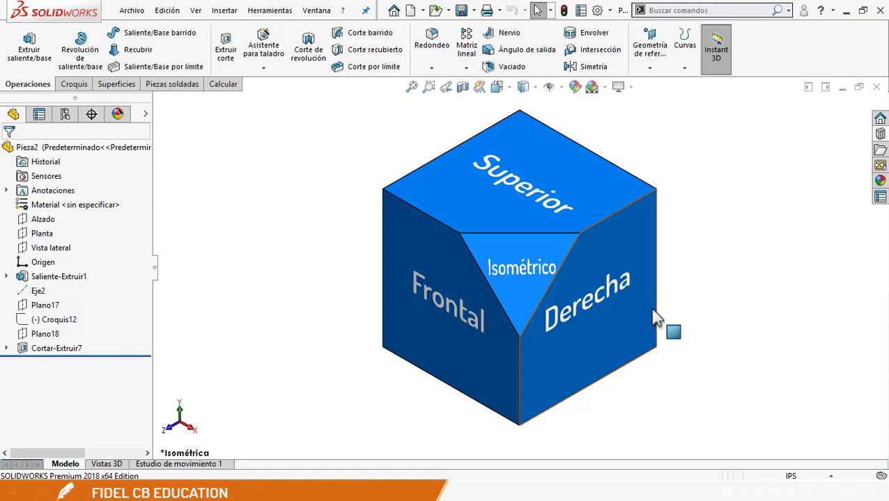
Alternate the cube between the normal-to view of its Frontal face and the isometric view, and rotate it to an oblique angle
{"action": "left_click", "coordinate": [496, 86]}
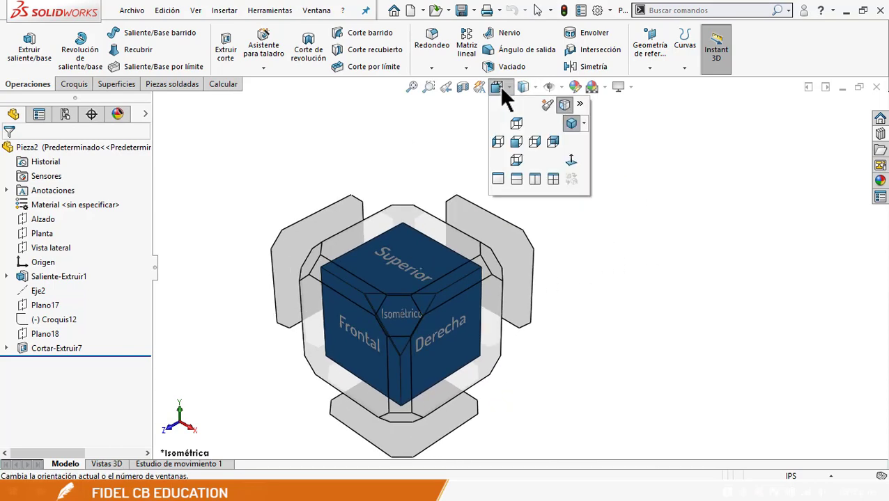
{"action": "left_click", "coordinate": [570, 165]}
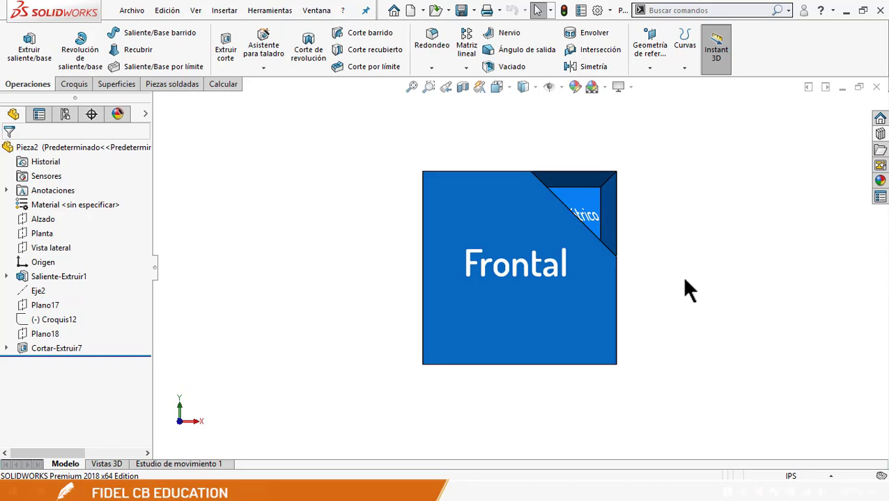
{"action": "key", "text": "ctrl+7"}
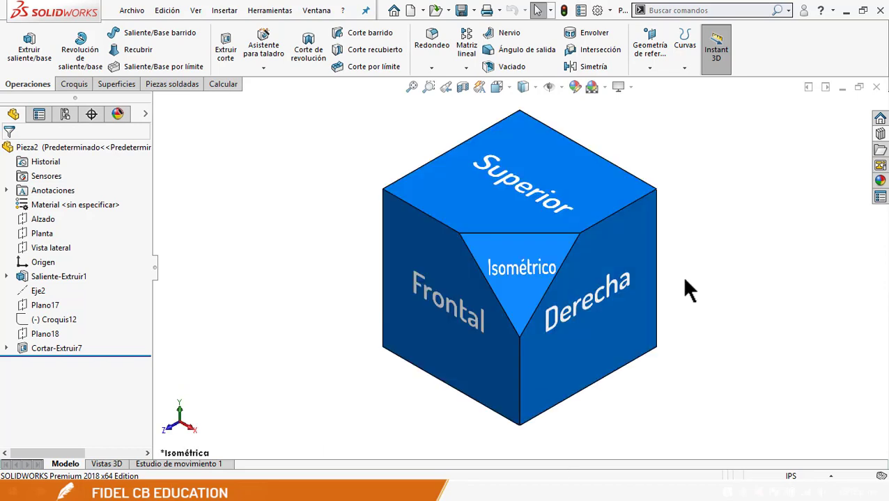
{"action": "key", "text": "ctrl+8"}
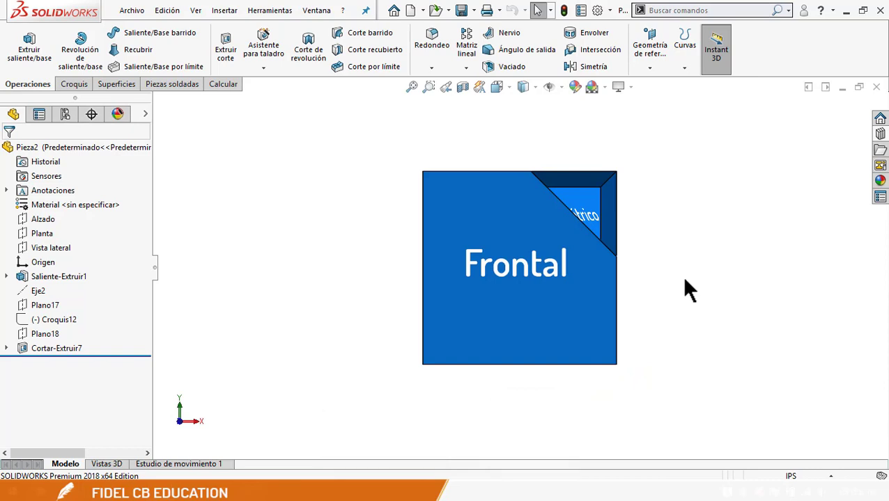
{"action": "key", "text": "ctrl+7"}
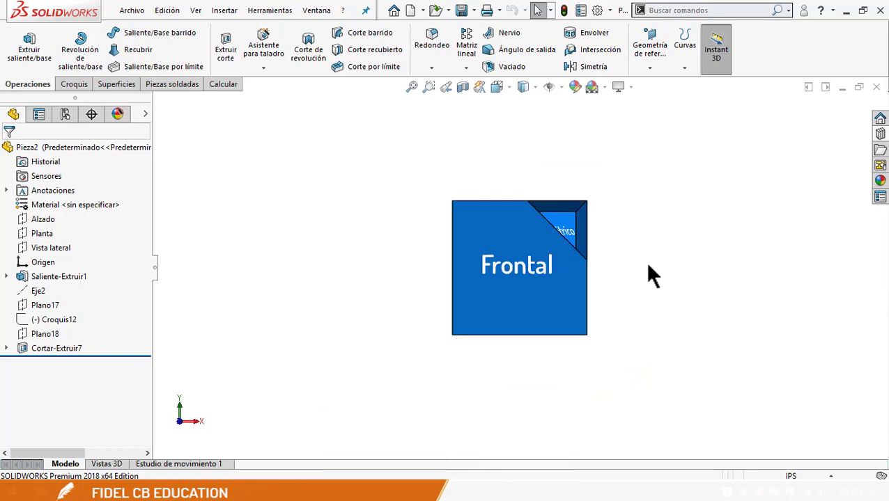
{"action": "mouse_move", "coordinate": [597, 309]}
{"action": "middle_mouse_down"}
{"action": "mouse_move", "coordinate": [587, 260]}
{"action": "mouse_move", "coordinate": [599, 310]}
{"action": "middle_mouse_up"}
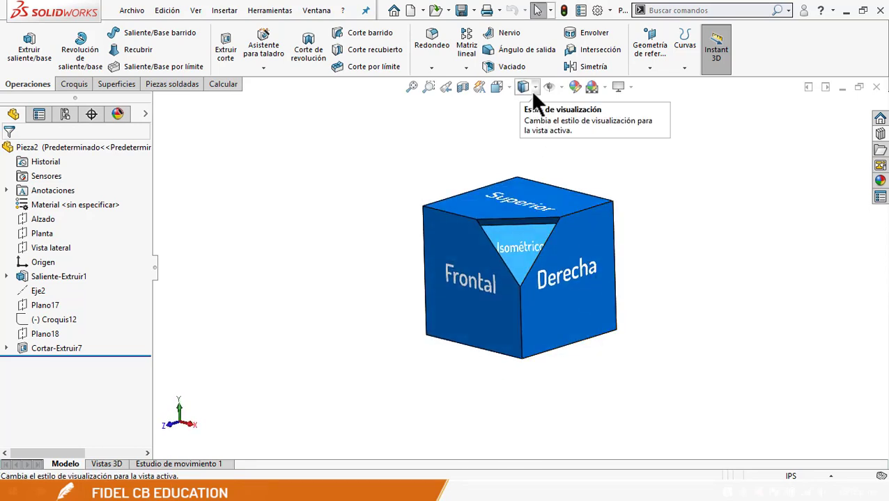
{"action": "middle_click_drag", "start_coordinate": [571, 138], "coordinate": [595, 284]}
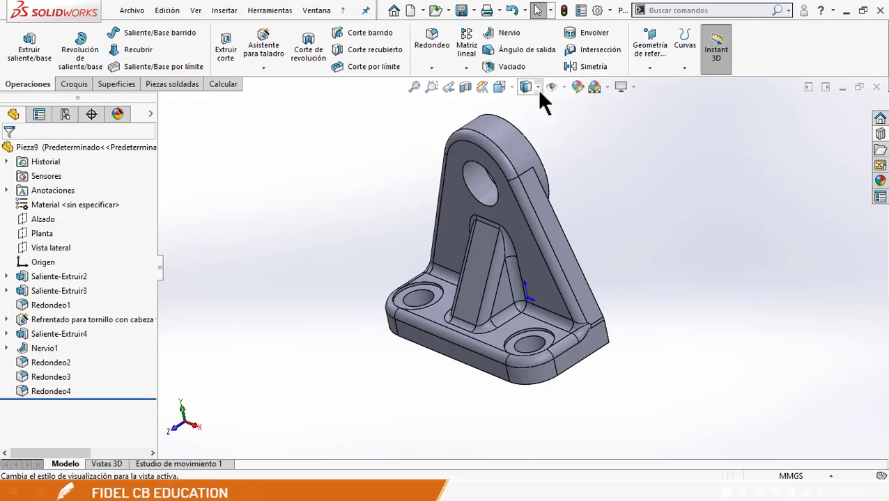
Examine the available display styles, including Estructura alámbrica, and the item visibility options for the bracket part
{"action": "left_click", "coordinate": [538, 88]}
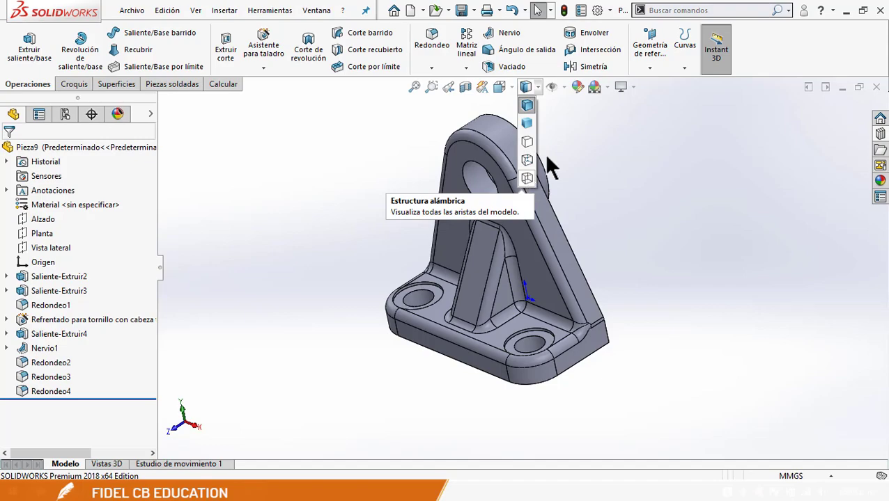
{"action": "left_click", "coordinate": [562, 86]}
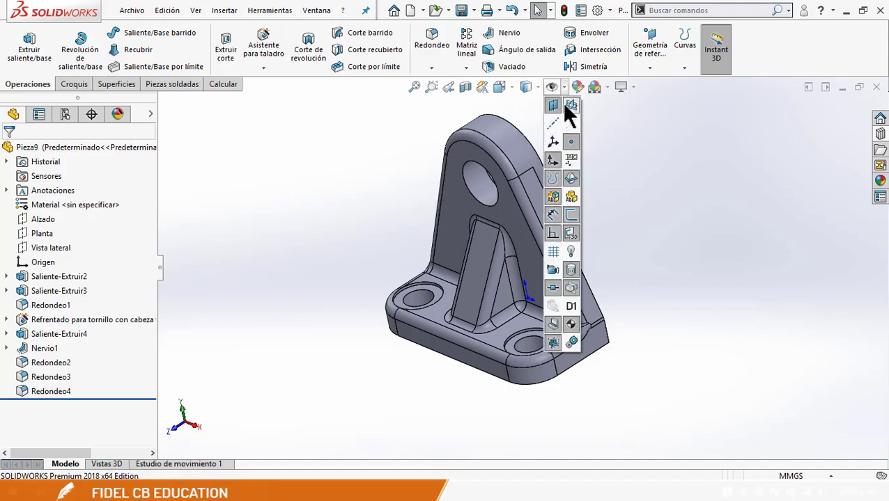
{"action": "left_click", "coordinate": [525, 86]}
{"action": "left_click", "coordinate": [612, 173]}
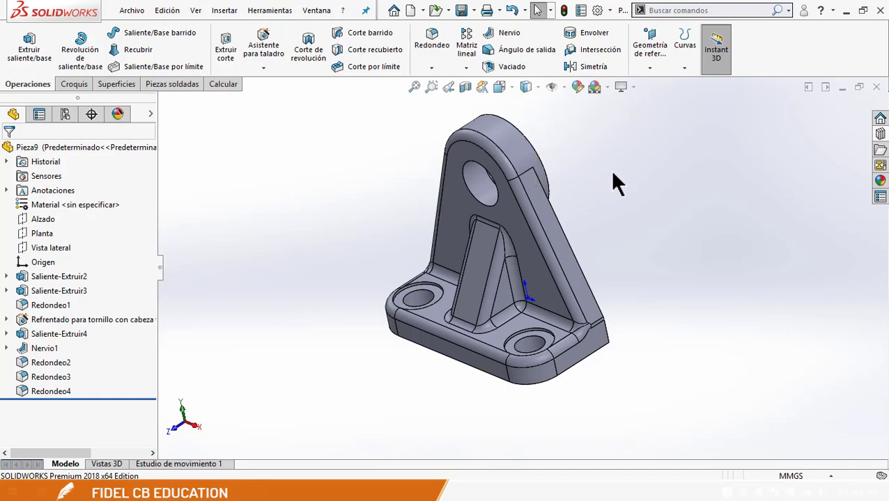
{"action": "scroll", "coordinate": [537, 172], "scroll_direction": "down", "scroll_amount": 2}
{"action": "scroll", "coordinate": [524, 228], "scroll_direction": "up", "scroll_amount": 2}
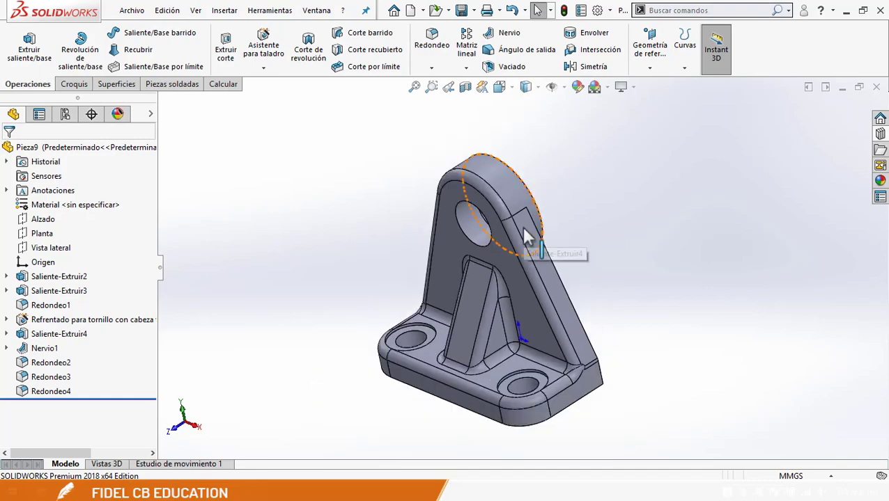
{"action": "scroll", "coordinate": [506, 188], "scroll_direction": "down", "scroll_amount": 1}
{"action": "left_click", "coordinate": [506, 188]}
{"action": "key", "text": "Escape"}
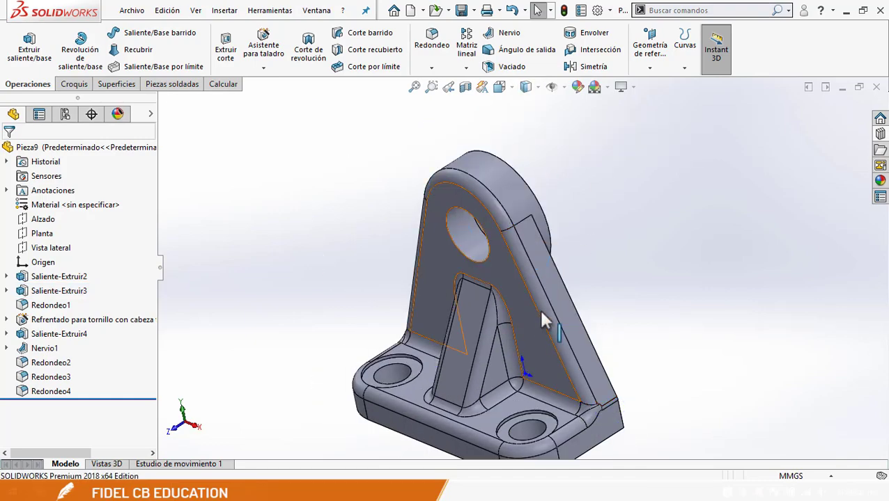
Display the bracket in the shaded style without edges and rotate it to inspect its surfaces
{"action": "left_click", "coordinate": [564, 373]}
{"action": "key", "text": "Escape"}
{"action": "left_click", "coordinate": [537, 88]}
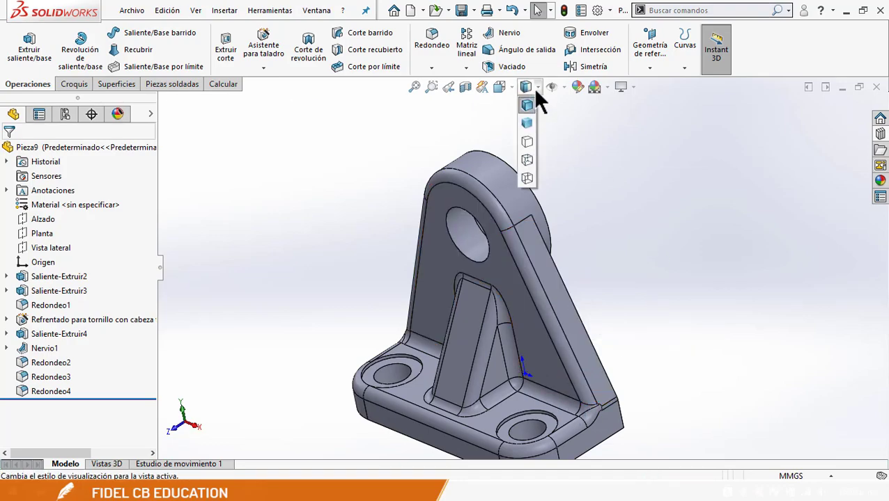
{"action": "left_click", "coordinate": [528, 124]}
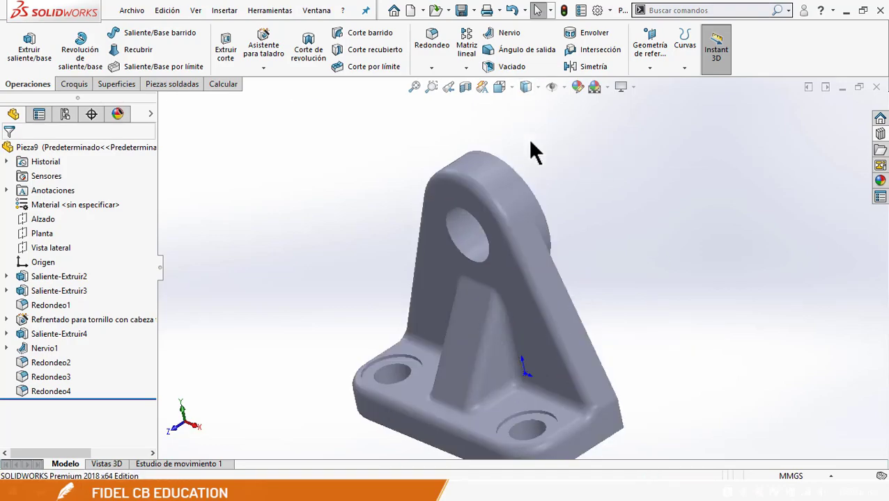
{"action": "mouse_move", "coordinate": [531, 151]}
{"action": "middle_mouse_down"}
{"action": "mouse_move", "coordinate": [635, 337]}
{"action": "mouse_move", "coordinate": [531, 390]}
{"action": "mouse_move", "coordinate": [565, 333]}
{"action": "mouse_move", "coordinate": [490, 349]}
{"action": "mouse_move", "coordinate": [635, 337]}
{"action": "mouse_move", "coordinate": [633, 399]}
{"action": "mouse_move", "coordinate": [591, 423]}
{"action": "mouse_move", "coordinate": [569, 293]}
{"action": "middle_mouse_up"}
Display the bracket as line geometry with hidden edges removed and inspect its back and front sides
{"action": "left_click", "coordinate": [536, 89]}
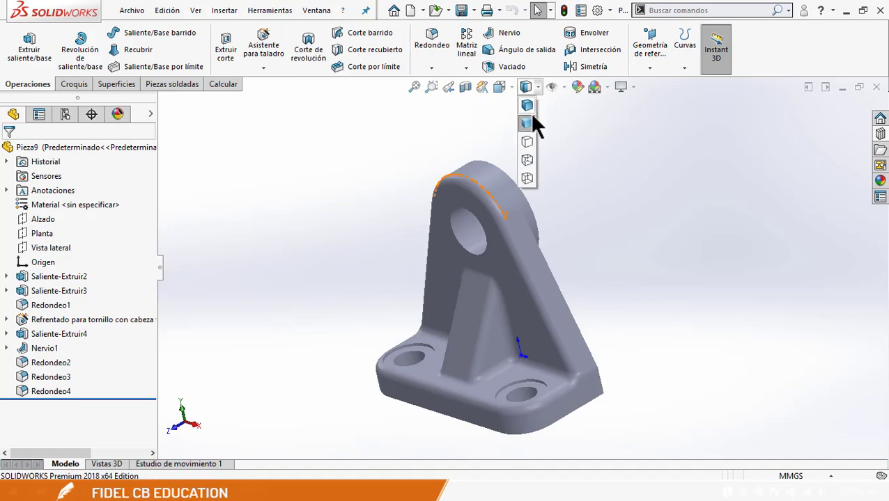
{"action": "left_click", "coordinate": [532, 145]}
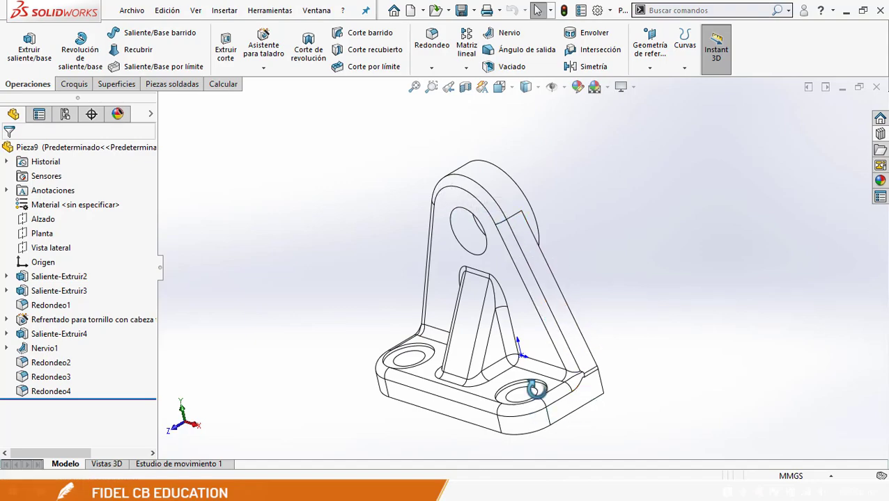
{"action": "middle_click_drag", "start_coordinate": [531, 388], "coordinate": [446, 426]}
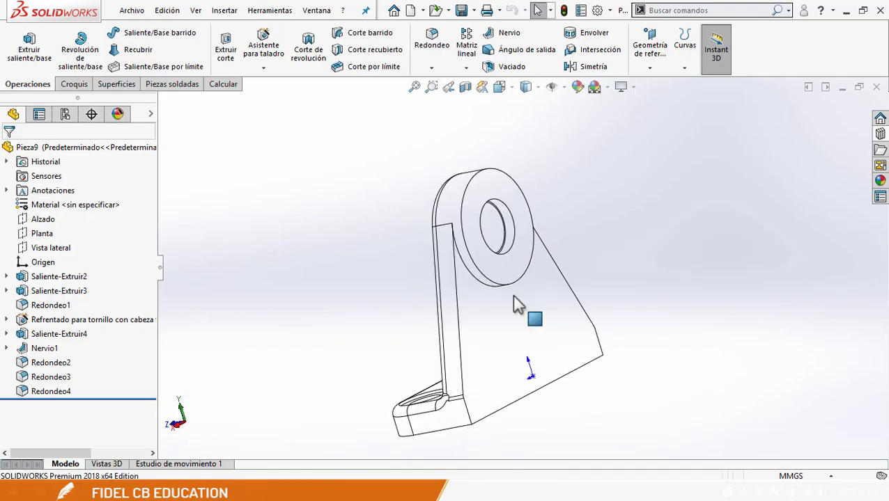
{"action": "scroll", "coordinate": [462, 323], "scroll_direction": "down", "scroll_amount": 4}
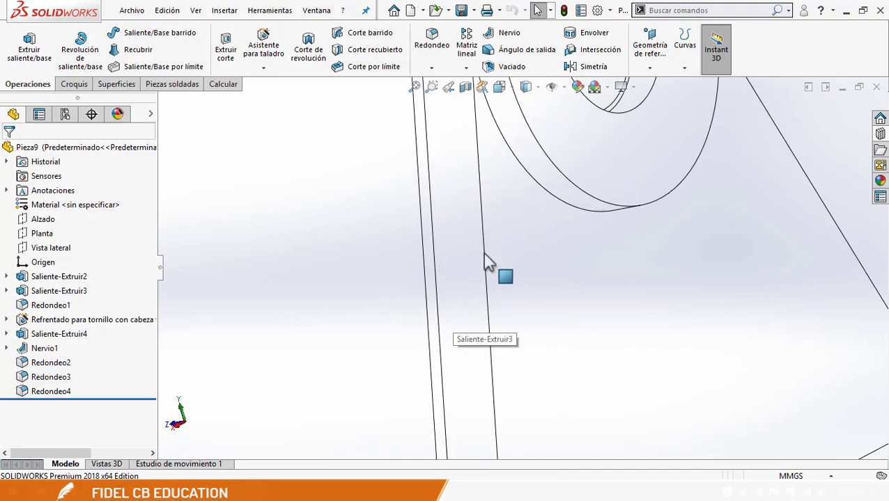
{"action": "scroll", "coordinate": [565, 324], "scroll_direction": "up", "scroll_amount": 3}
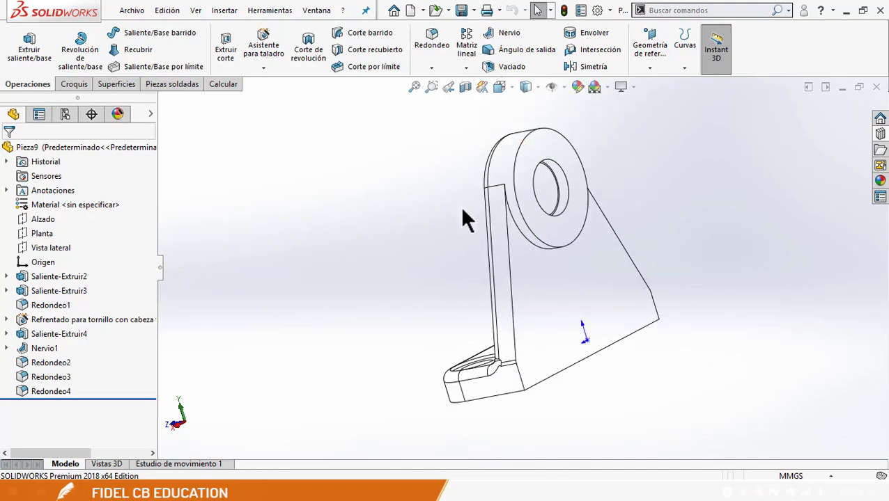
{"action": "middle_click_drag", "start_coordinate": [468, 218], "coordinate": [578, 276]}
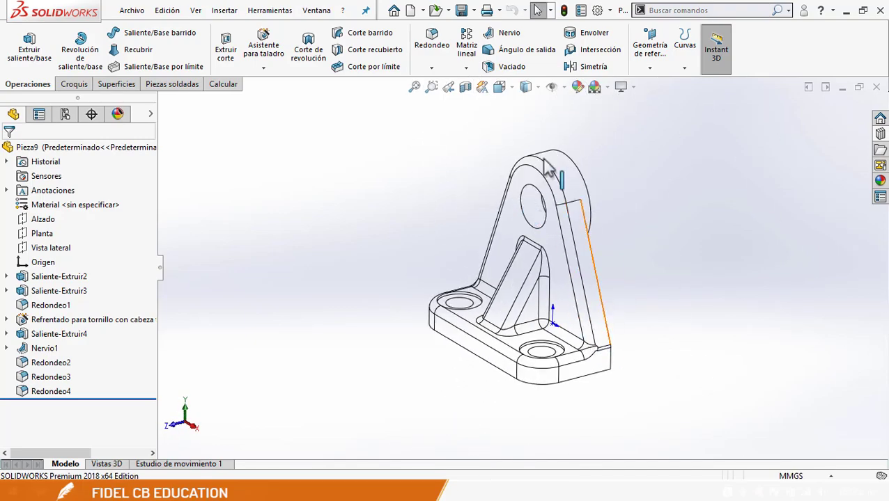
Display the bracket with its hidden edges as dashed lines and examine the holes and rib up close
{"action": "left_click", "coordinate": [537, 87]}
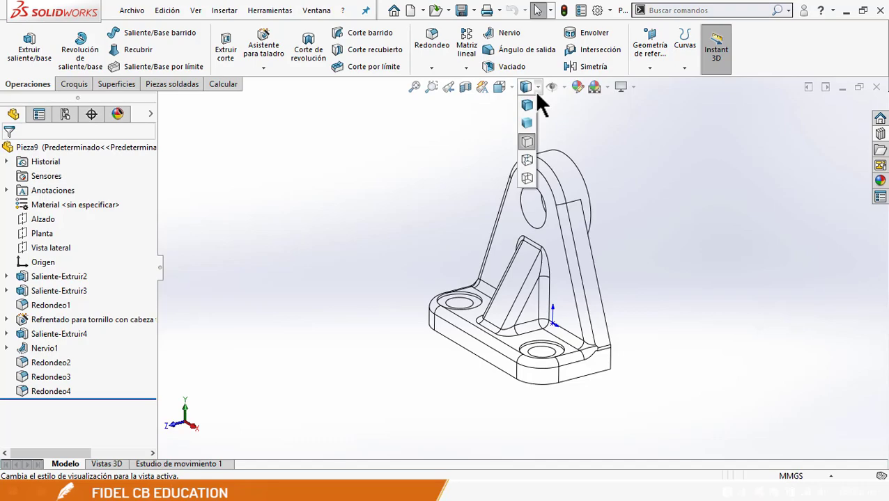
{"action": "left_click", "coordinate": [527, 161]}
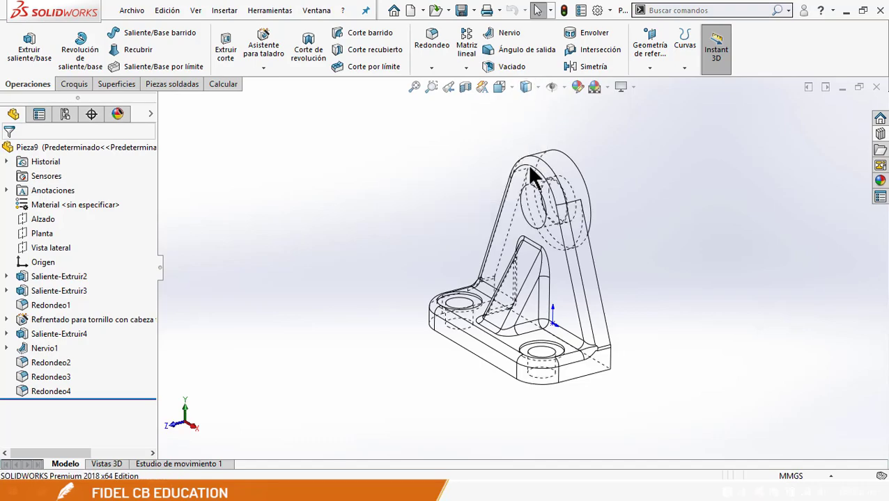
{"action": "middle_click_drag", "start_coordinate": [614, 349], "coordinate": [634, 383]}
{"action": "scroll", "coordinate": [585, 347], "scroll_direction": "down", "scroll_amount": 5}
{"action": "middle_click_drag", "start_coordinate": [540, 312], "coordinate": [580, 336]}
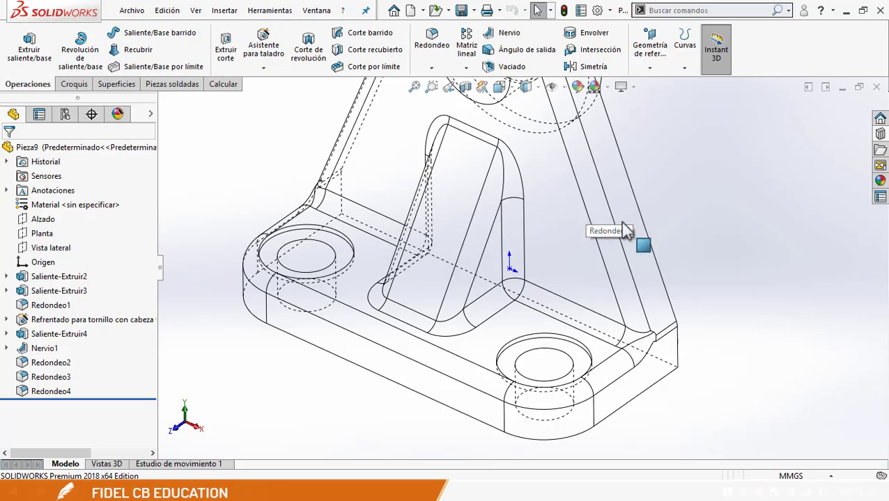
{"action": "scroll", "coordinate": [596, 182], "scroll_direction": "up", "scroll_amount": 3}
{"action": "scroll", "coordinate": [550, 111], "scroll_direction": "up", "scroll_amount": 2}
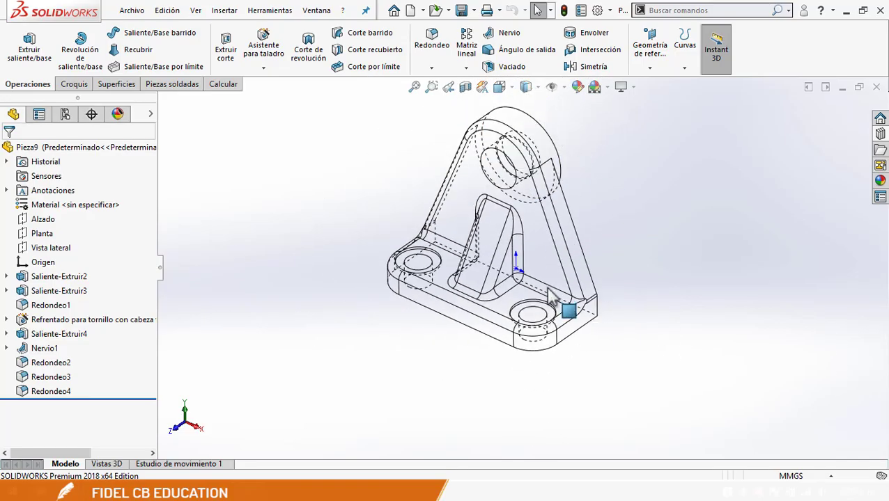
Display the bracket in the Estructura alámbrica style and inspect it from several angles
{"action": "left_click", "coordinate": [537, 87]}
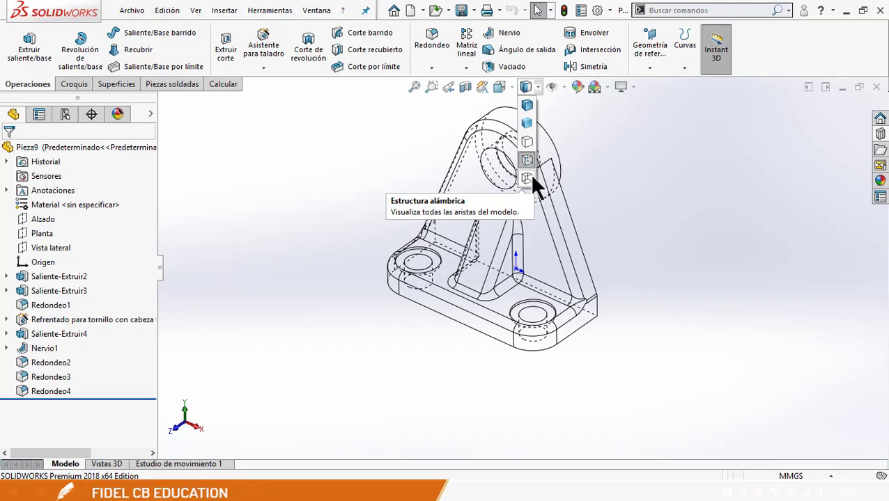
{"action": "left_click", "coordinate": [529, 178]}
{"action": "middle_click_drag", "start_coordinate": [650, 281], "coordinate": [567, 206]}
{"action": "scroll", "coordinate": [558, 209], "scroll_direction": "down", "scroll_amount": 3}
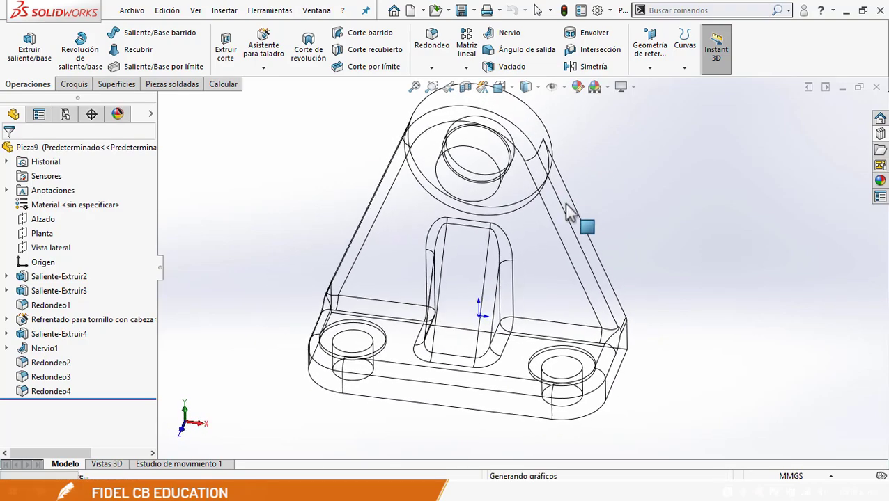
{"action": "scroll", "coordinate": [557, 195], "scroll_direction": "up", "scroll_amount": 3}
{"action": "middle_click_drag", "start_coordinate": [541, 175], "coordinate": [496, 369]}
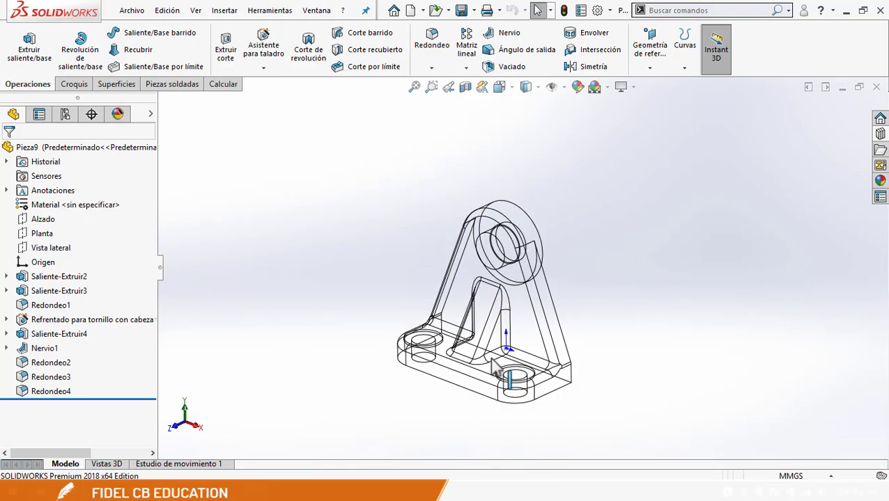
{"action": "scroll", "coordinate": [496, 370], "scroll_direction": "down", "scroll_amount": 3}
Set the bracket's display style to Sombreado con aristas and rotate it slightly
{"action": "left_click", "coordinate": [534, 88]}
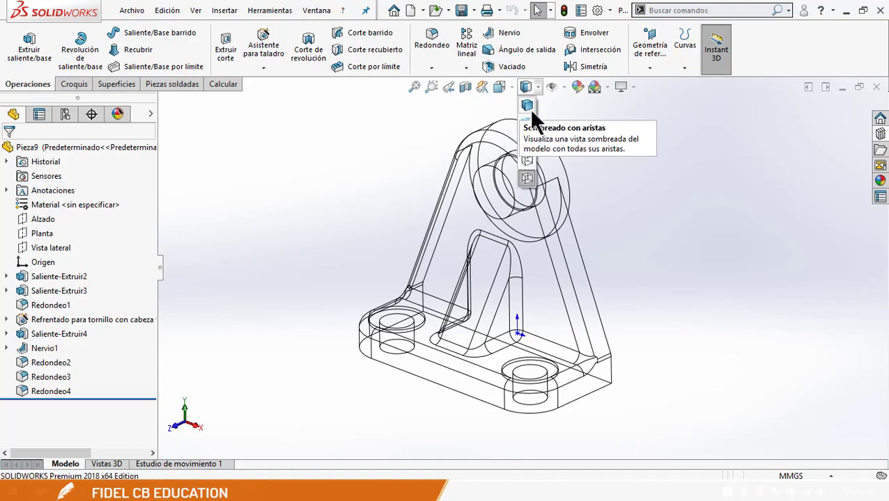
{"action": "left_click", "coordinate": [529, 109]}
{"action": "mouse_move", "coordinate": [646, 349]}
{"action": "middle_mouse_down"}
{"action": "mouse_move", "coordinate": [652, 317]}
{"action": "mouse_move", "coordinate": [633, 333]}
{"action": "middle_mouse_up"}
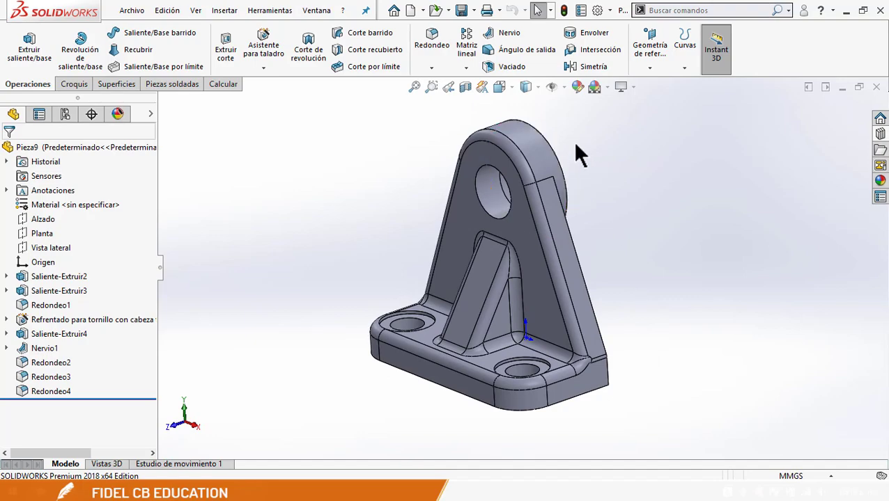
Show the Alzado, Planta and Vista lateral planes around the bracket and hide them again
{"action": "left_click", "coordinate": [563, 87]}
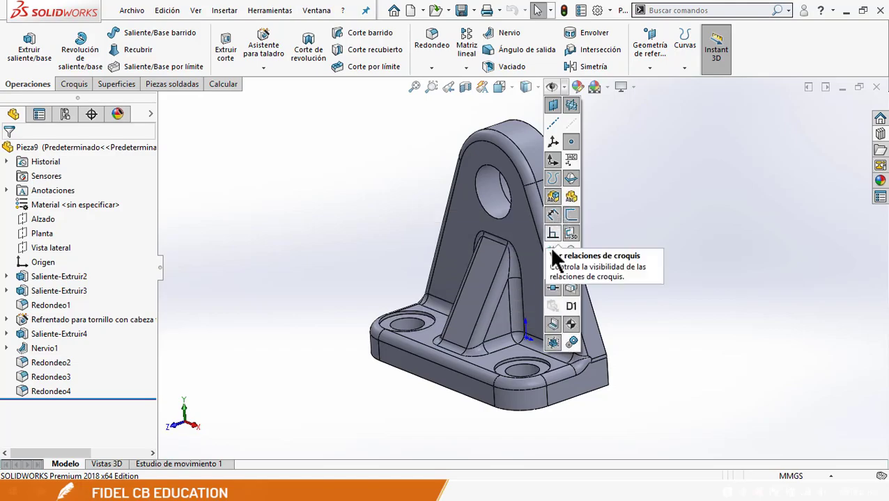
{"action": "left_click", "coordinate": [569, 106]}
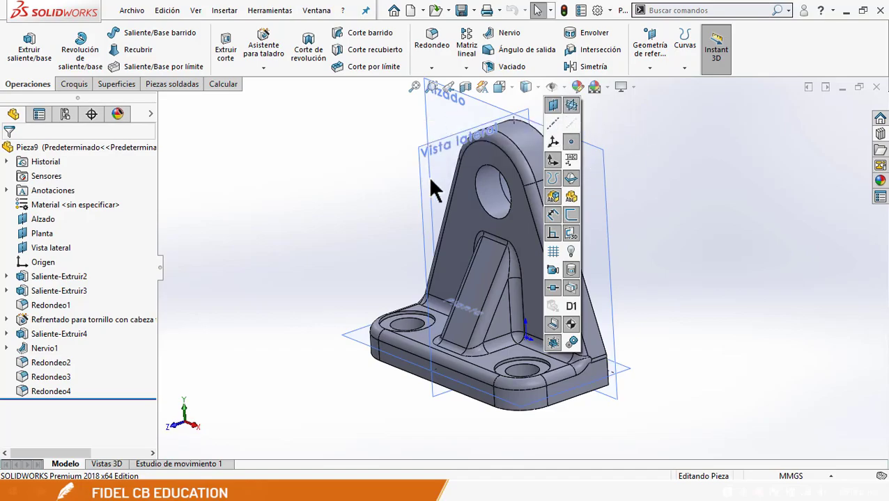
{"action": "left_click", "coordinate": [571, 104]}
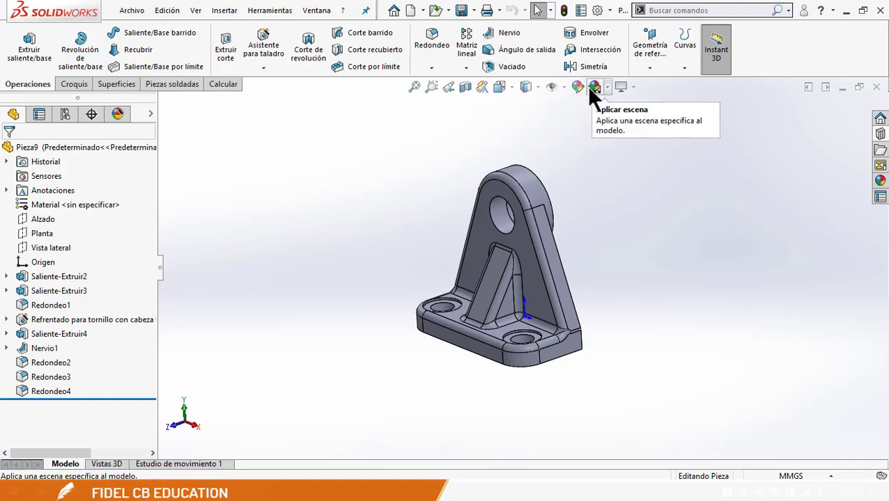
Try the Blanco simple scene and a scene with grey room walls behind the bracket
{"action": "left_click", "coordinate": [607, 87]}
{"action": "left_click", "coordinate": [613, 121]}
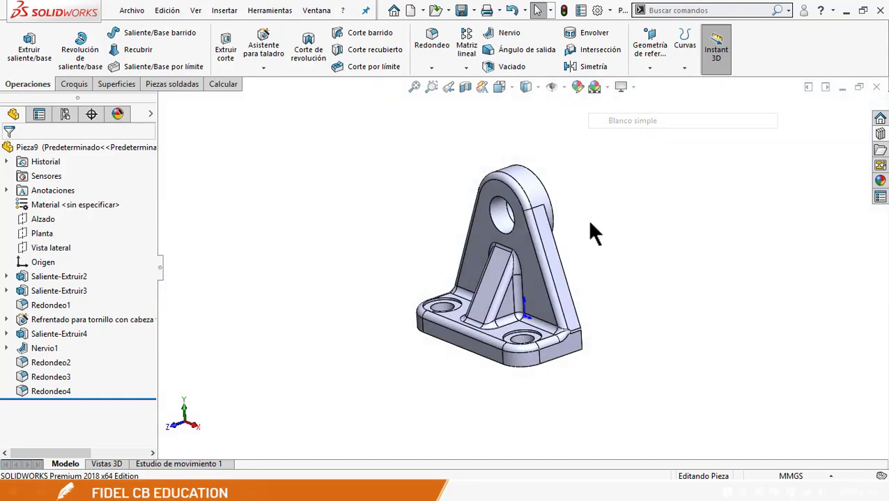
{"action": "left_click", "coordinate": [608, 88]}
{"action": "left_click", "coordinate": [611, 153]}
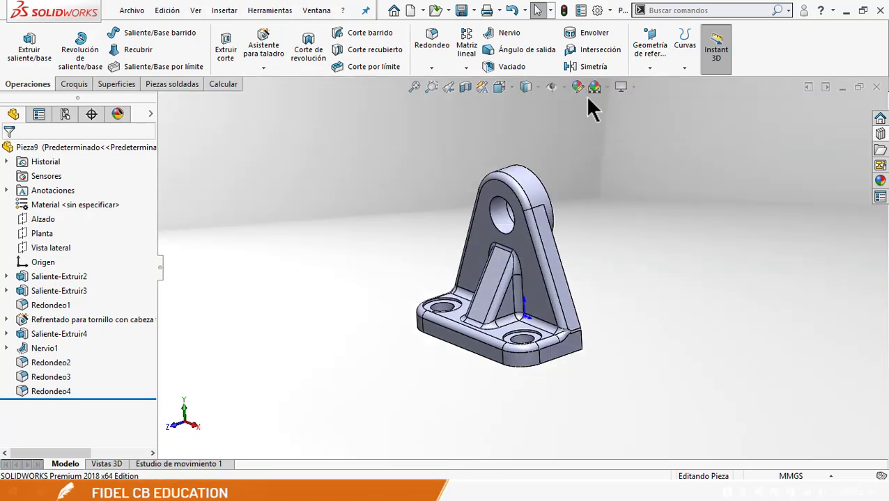
Color the whole bracket part dark grey (95) from the escala de grises swatches
{"action": "left_click", "coordinate": [584, 89]}
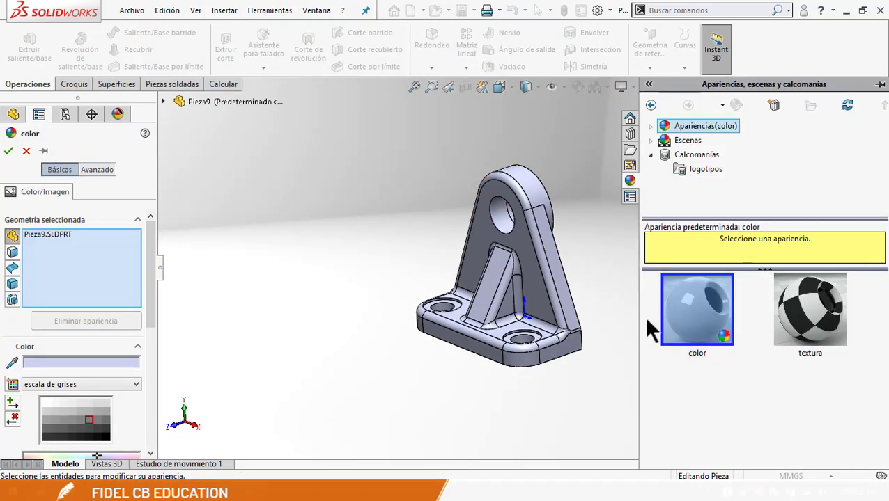
{"action": "scroll", "coordinate": [78, 355], "scroll_direction": "down", "scroll_amount": 3}
{"action": "left_click", "coordinate": [63, 339]}
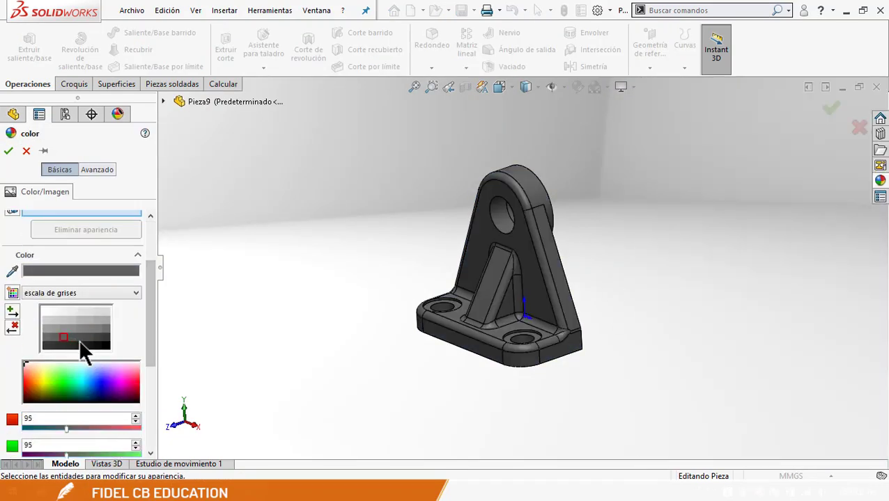
{"action": "left_click", "coordinate": [8, 150]}
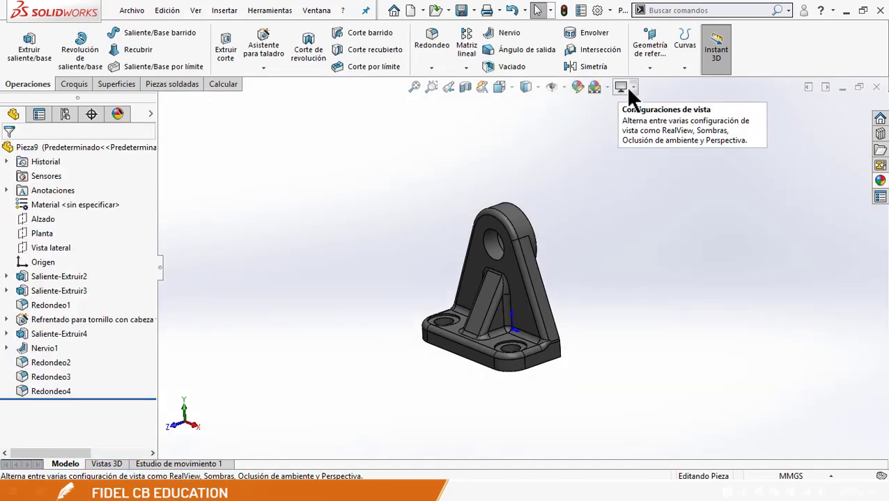
Enable Sombras en modo sombreado and inspect the shadow beneath the bracket's base
{"action": "left_click", "coordinate": [632, 88]}
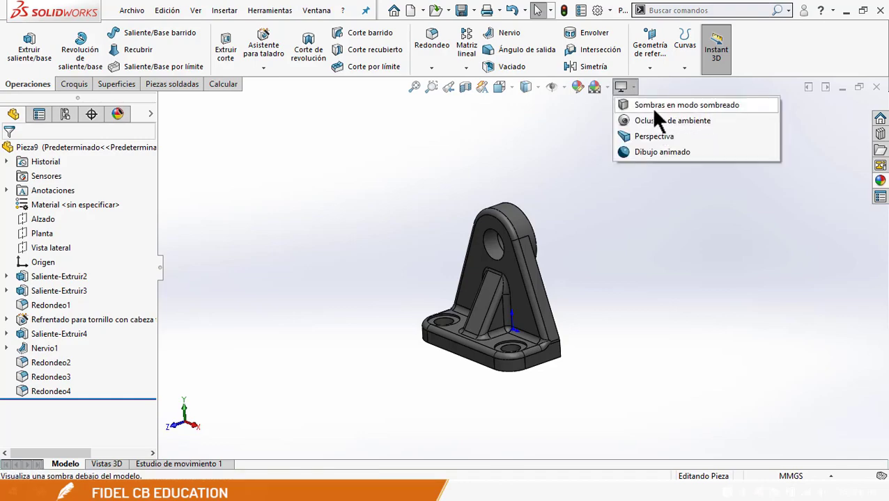
{"action": "left_click", "coordinate": [654, 105]}
{"action": "middle_click_drag", "start_coordinate": [572, 292], "coordinate": [555, 374]}
{"action": "scroll", "coordinate": [524, 377], "scroll_direction": "down", "scroll_amount": 5}
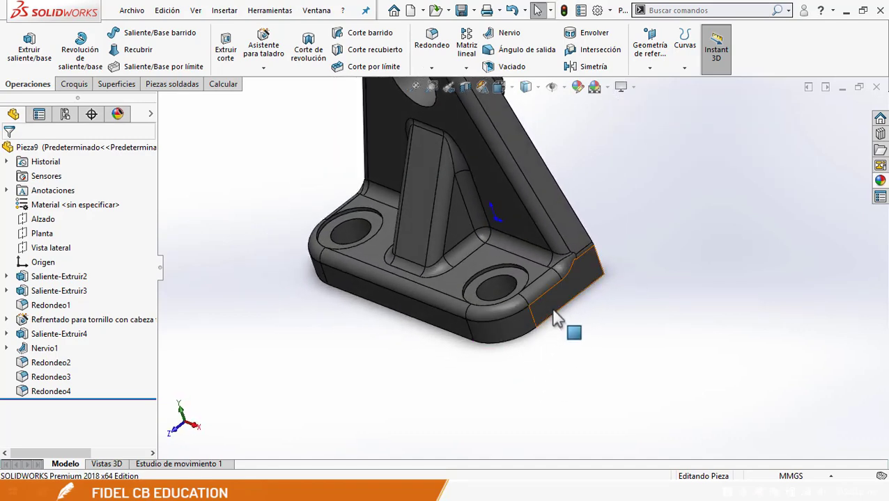
{"action": "middle_click_drag", "start_coordinate": [555, 316], "coordinate": [454, 367]}
{"action": "key", "text": "ctrl+7"}
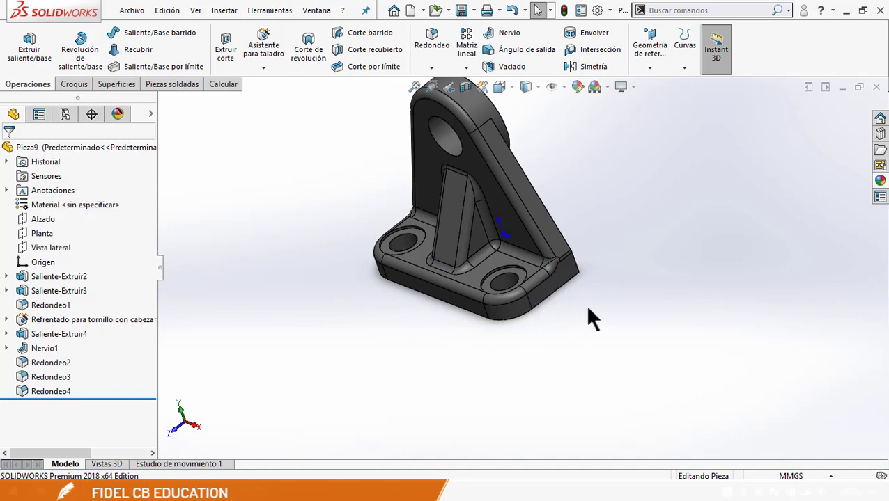
Enable Oclusión de ambiente, disable Sombras en modo sombreado and inspect the bracket up close
{"action": "left_click", "coordinate": [633, 87]}
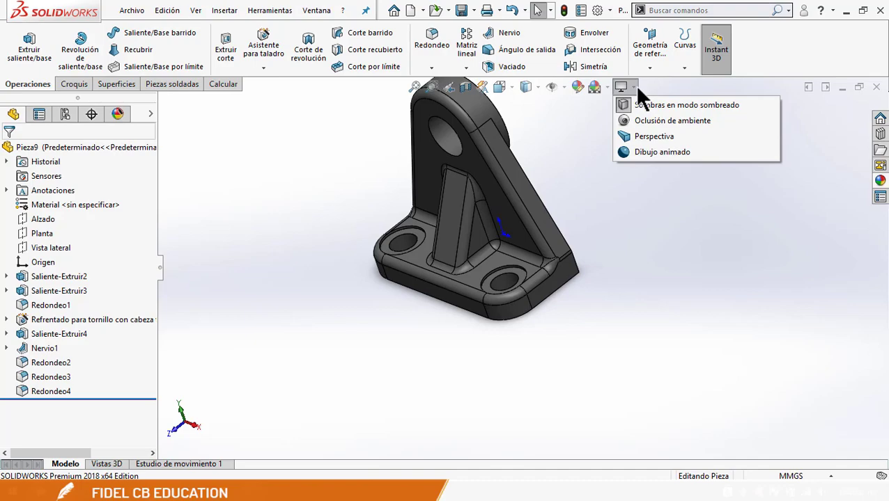
{"action": "left_click", "coordinate": [652, 122]}
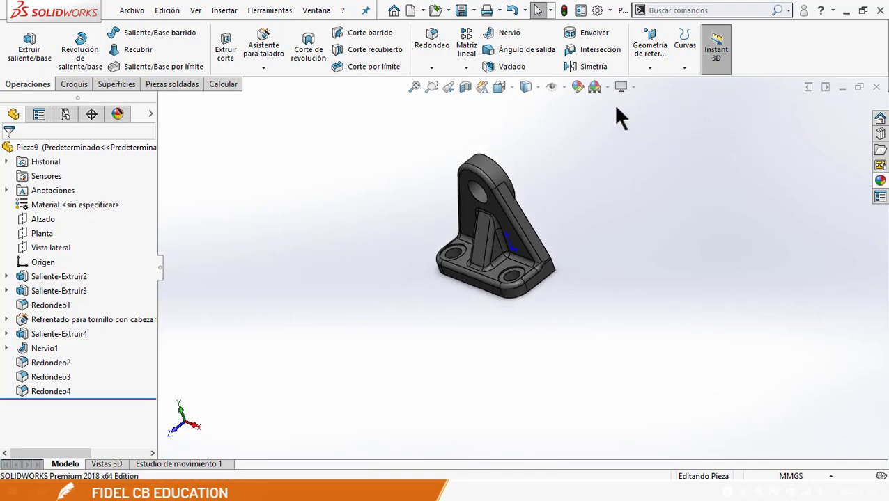
{"action": "left_click", "coordinate": [632, 87]}
{"action": "left_click", "coordinate": [648, 105]}
{"action": "middle_click_drag", "start_coordinate": [512, 218], "coordinate": [555, 277]}
{"action": "scroll", "coordinate": [506, 228], "scroll_direction": "down", "scroll_amount": 3}
{"action": "scroll", "coordinate": [555, 277], "scroll_direction": "down", "scroll_amount": 2}
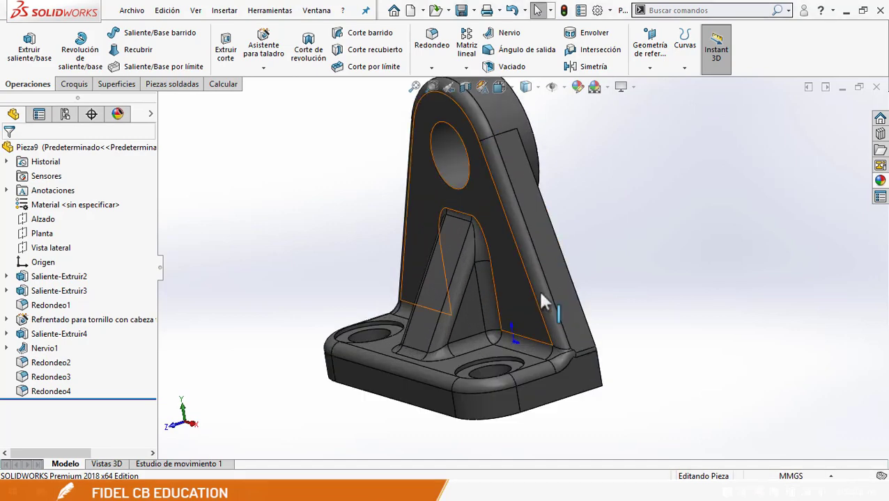
{"action": "scroll", "coordinate": [540, 301], "scroll_direction": "down", "scroll_amount": 2}
Disable Oclusión de ambiente and show the bracket with the Perspectiva view setting
{"action": "left_click", "coordinate": [632, 86]}
{"action": "left_click", "coordinate": [637, 122]}
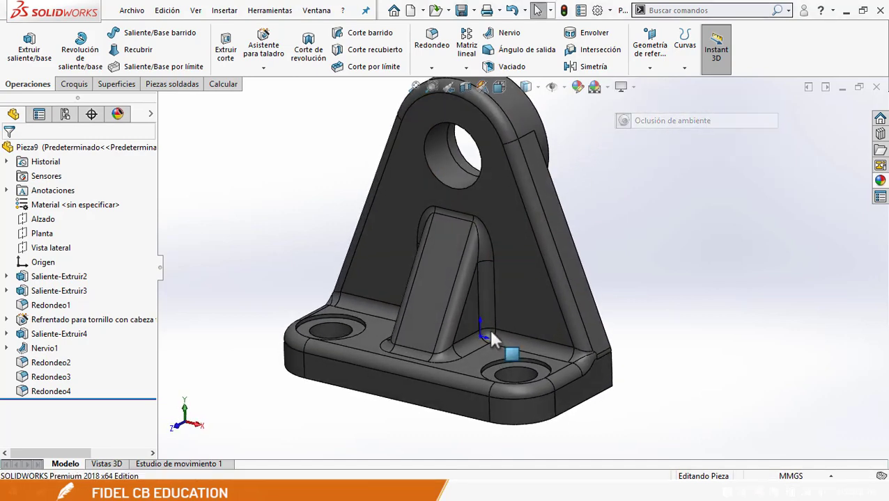
{"action": "left_click", "coordinate": [634, 87]}
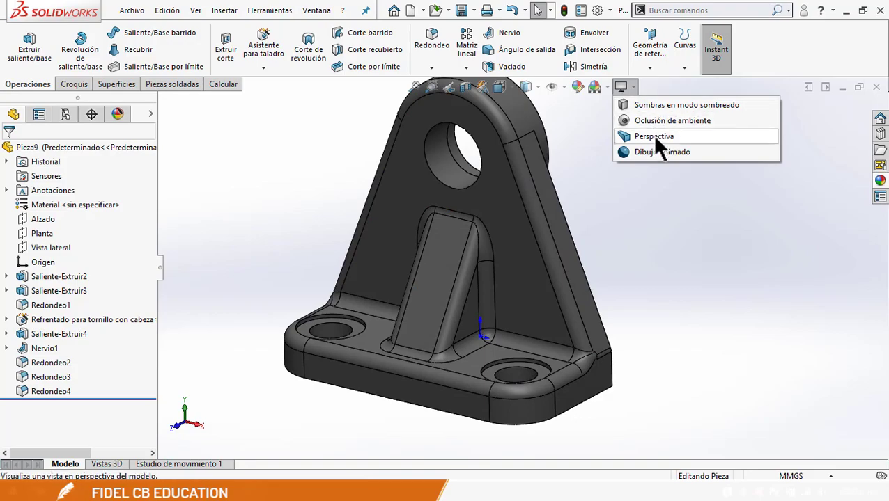
{"action": "left_click", "coordinate": [652, 135]}
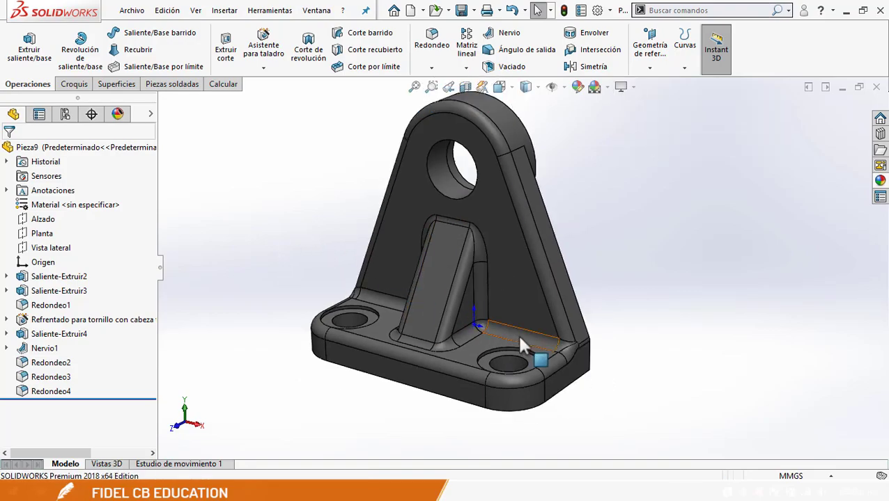
Enable the Dibujo animado view setting and rotate the bracket to inspect the cartoon rendering
{"action": "left_click", "coordinate": [633, 87]}
{"action": "left_click", "coordinate": [659, 154]}
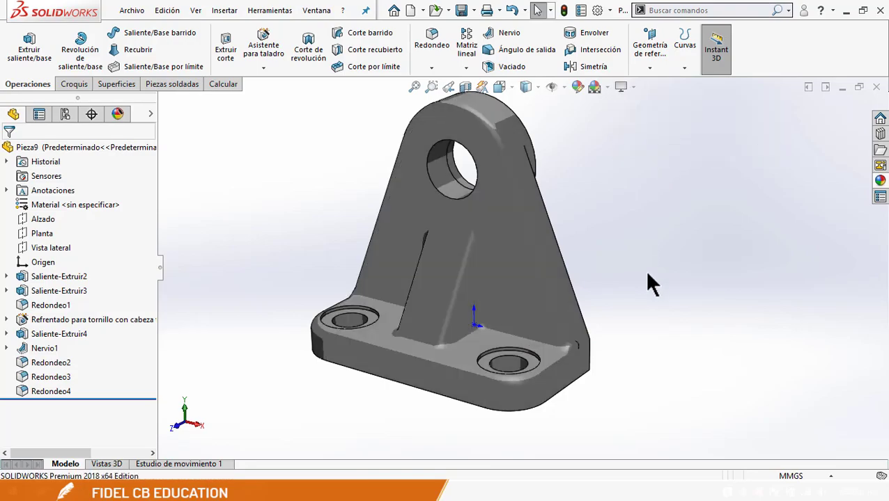
{"action": "mouse_move", "coordinate": [646, 283]}
{"action": "middle_mouse_down"}
{"action": "mouse_move", "coordinate": [591, 276]}
{"action": "mouse_move", "coordinate": [617, 290]}
{"action": "mouse_move", "coordinate": [490, 209]}
{"action": "mouse_move", "coordinate": [447, 204]}
{"action": "mouse_move", "coordinate": [550, 202]}
{"action": "mouse_move", "coordinate": [464, 206]}
{"action": "middle_mouse_up"}
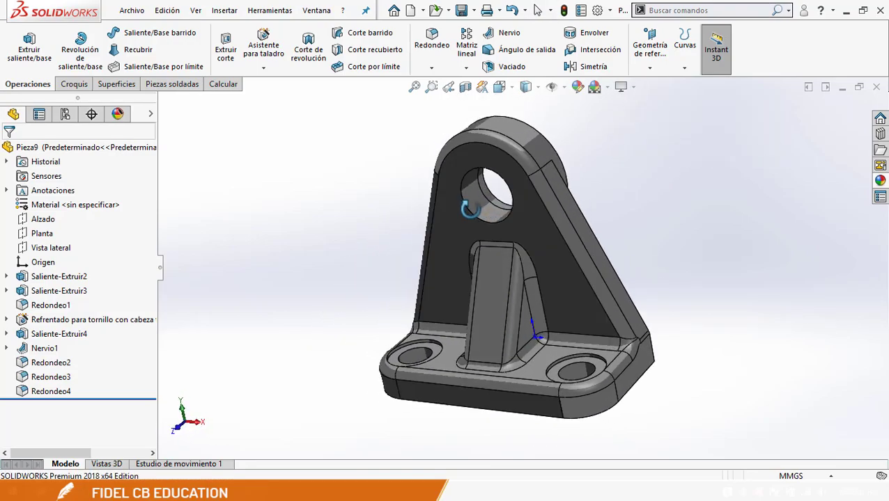
Disable the Perspectiva and Dibujo animado view settings
{"action": "left_click", "coordinate": [628, 82]}
{"action": "left_click", "coordinate": [647, 132]}
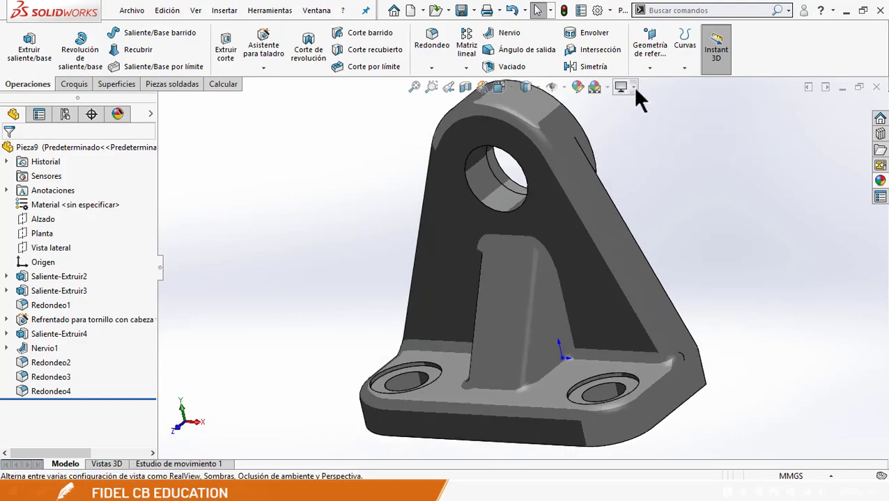
{"action": "left_click", "coordinate": [633, 87]}
{"action": "left_click", "coordinate": [658, 152]}
Enable Sombras en modo sombreado for the bracket and bring the whole part into an oblique view
{"action": "left_click", "coordinate": [634, 87]}
{"action": "left_click", "coordinate": [643, 104]}
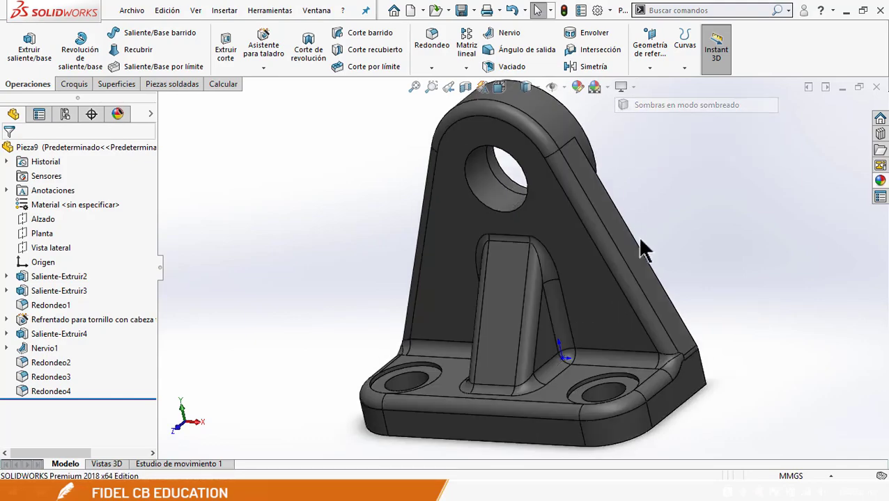
{"action": "scroll", "coordinate": [637, 235], "scroll_direction": "up", "scroll_amount": 3}
{"action": "middle_click_drag", "start_coordinate": [620, 246], "coordinate": [579, 291]}
{"action": "scroll", "coordinate": [550, 247], "scroll_direction": "down", "scroll_amount": 2}
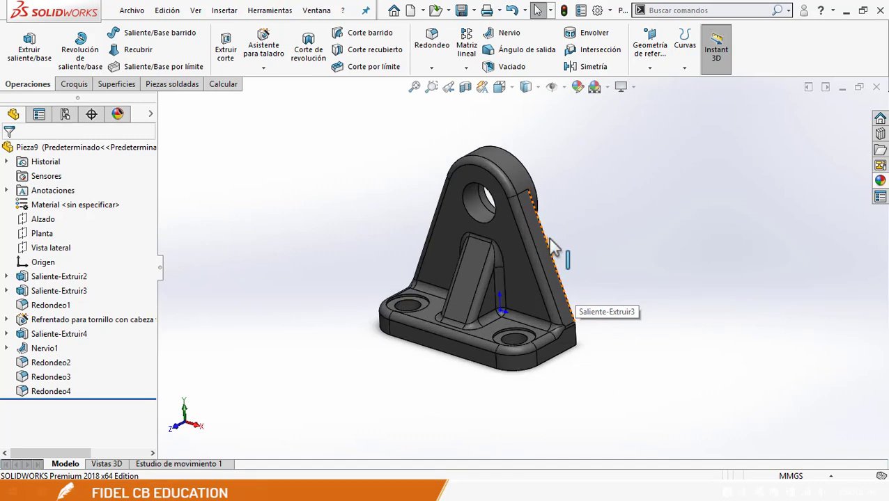